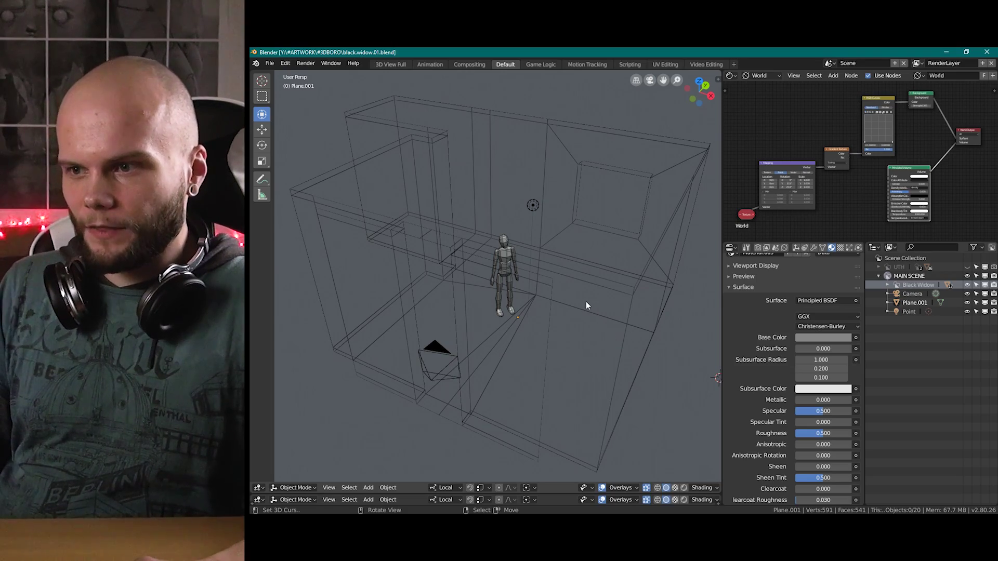
Examine the wireframe room from several angles and browse the view layer and scene settings
middle_drag(585, 302, 584, 297)
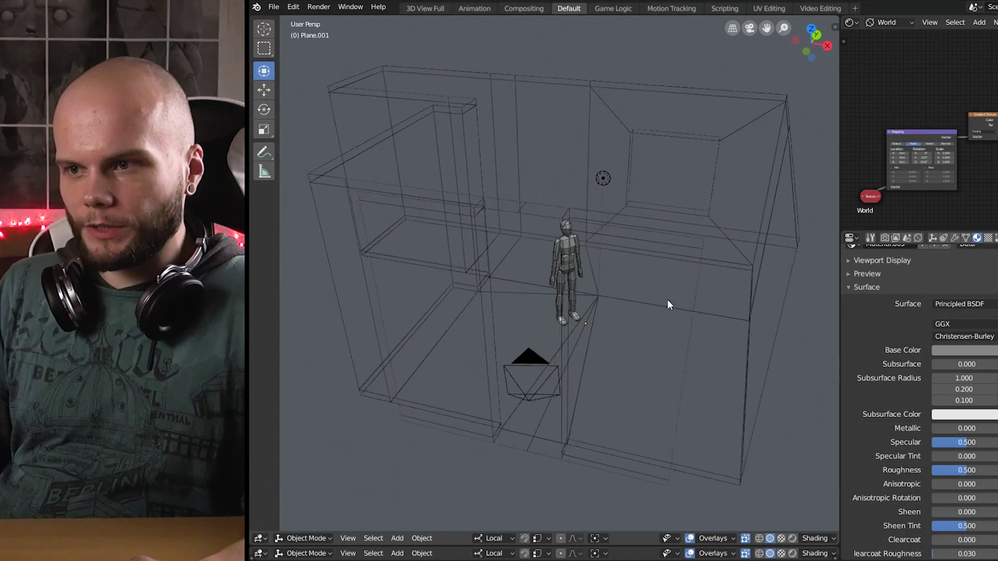
middle_drag(668, 299, 685, 305)
key(KP_3)
middle_drag(609, 279, 646, 281)
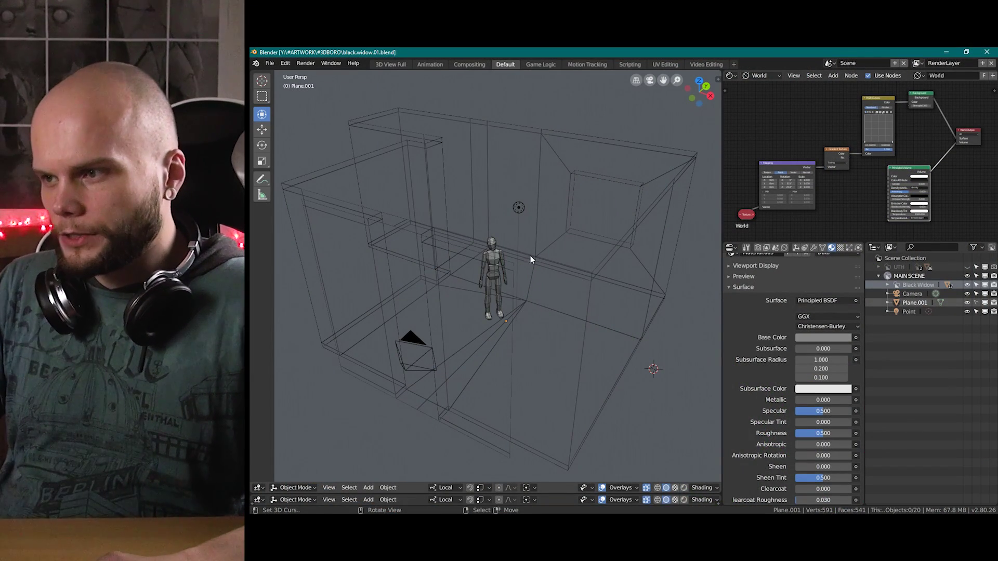
click(766, 248)
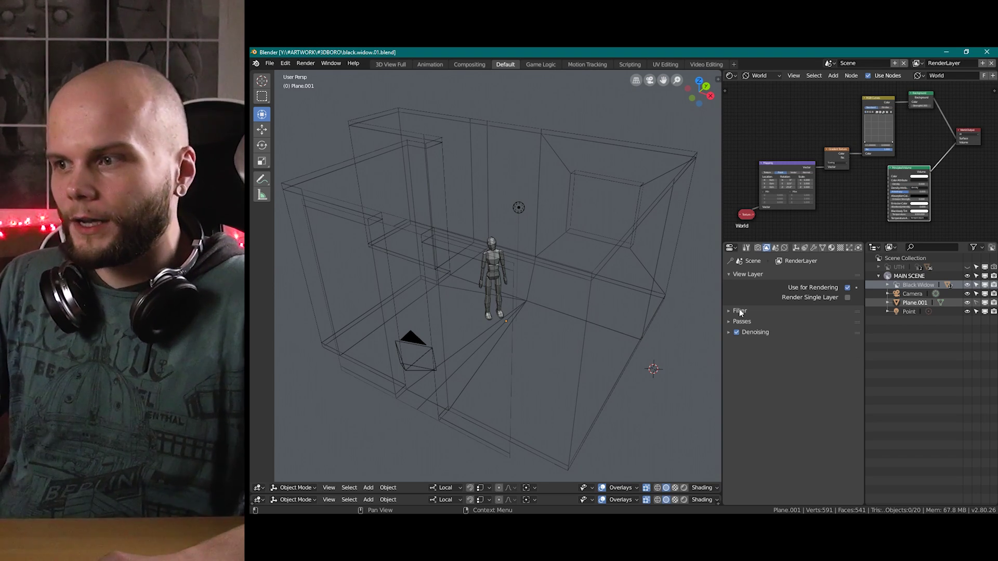
click(775, 247)
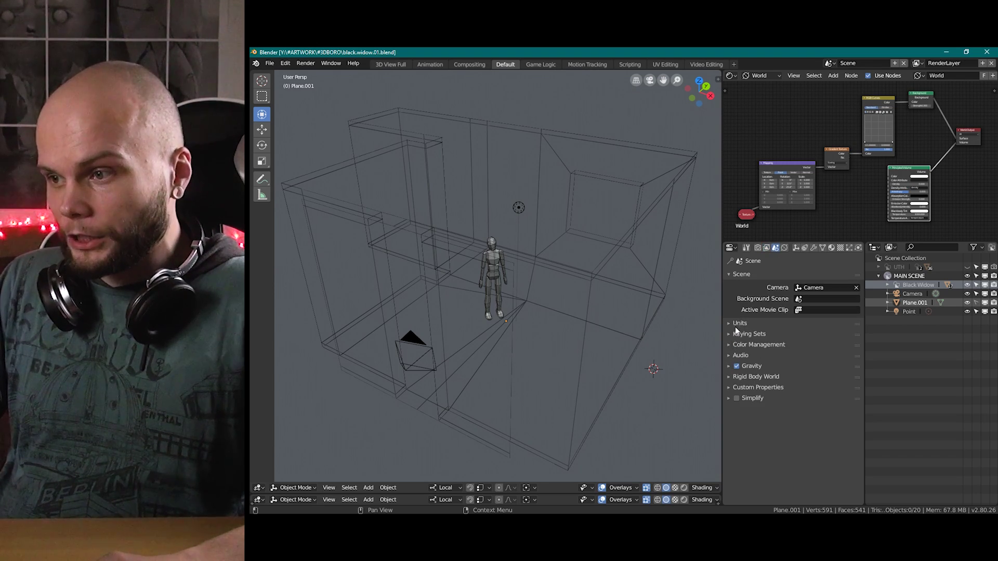
click(767, 249)
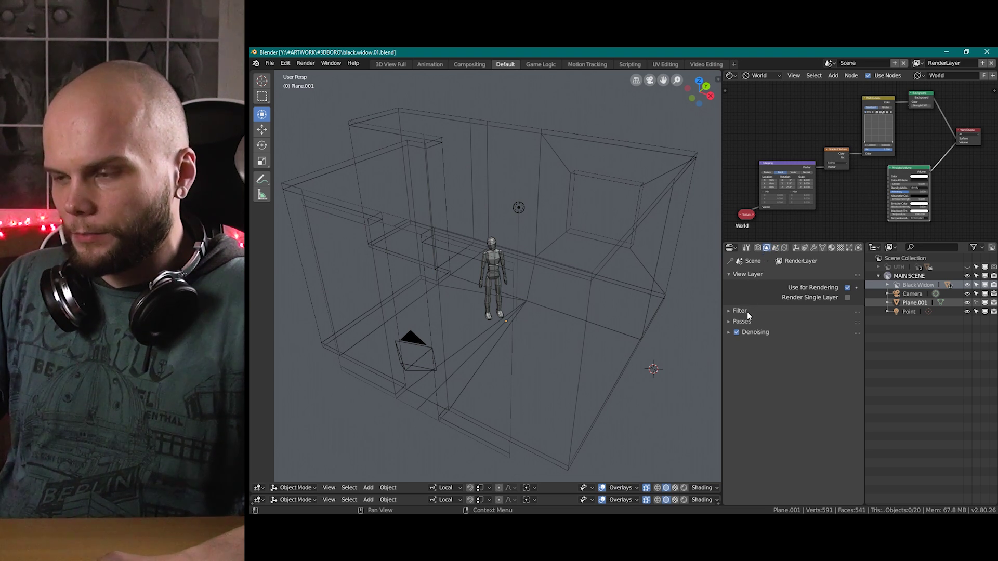
click(775, 248)
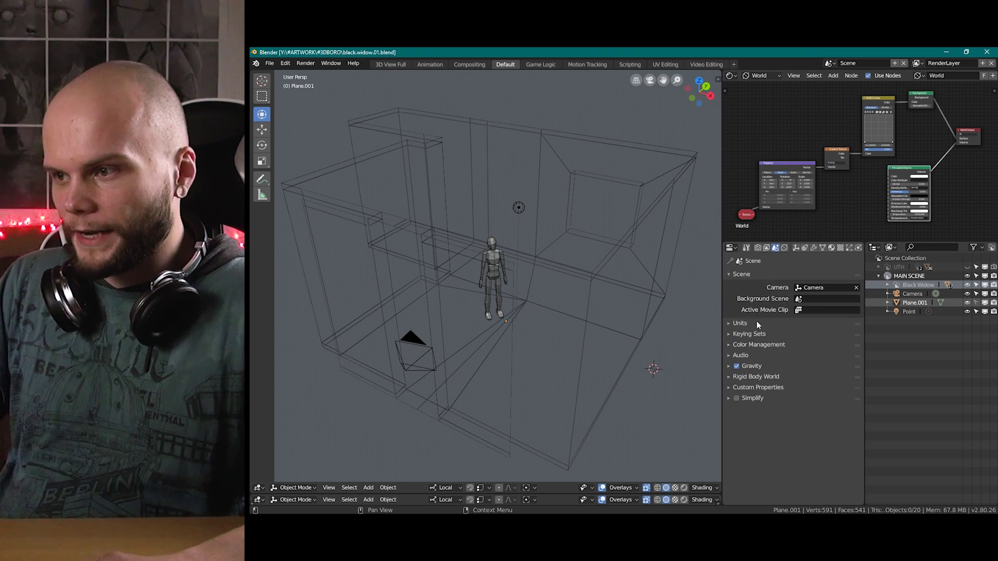
click(756, 345)
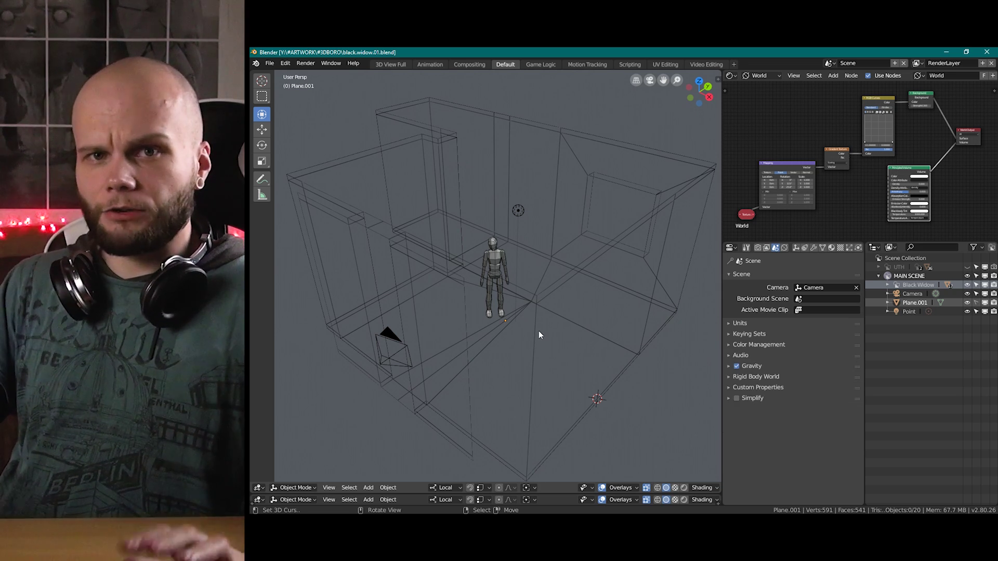
middle_drag(538, 331, 541, 296)
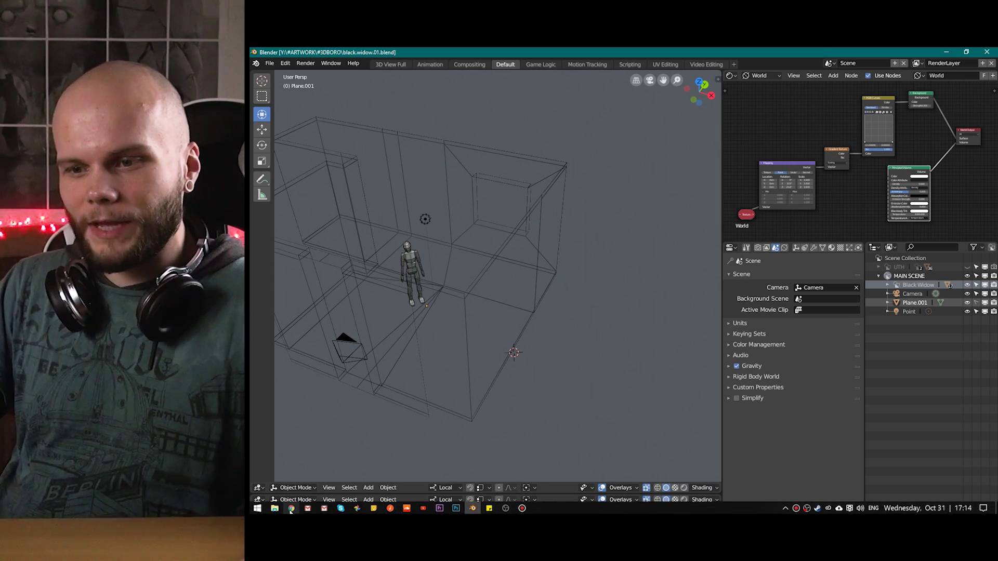
Bring the black-and-white sketch image from the file explorer into the 3D scene beside the wireframe room
click(274, 509)
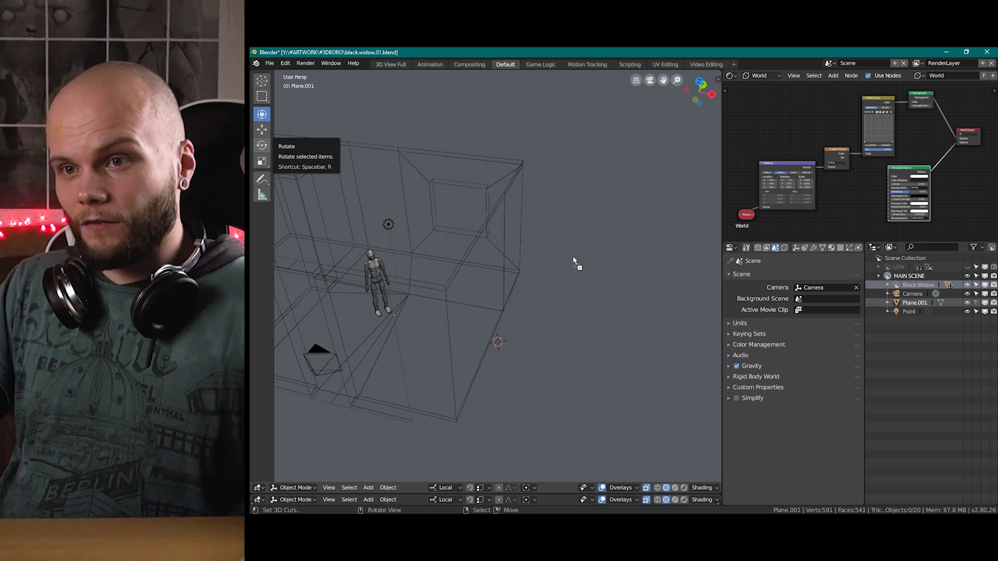
drag(569, 243, 580, 249)
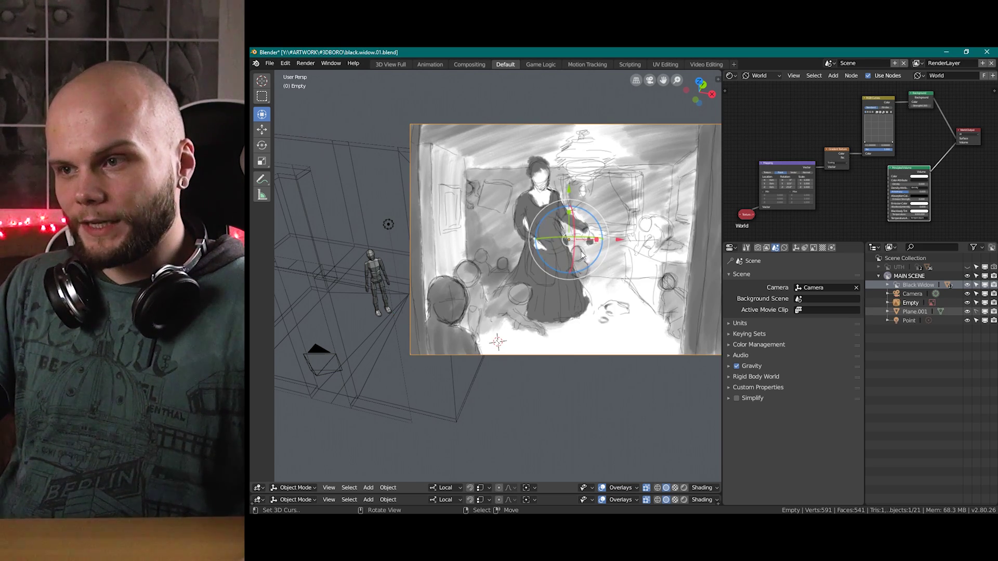
mouse_move(585, 301)
middle_down()
mouse_move(616, 271)
mouse_move(579, 336)
mouse_move(543, 324)
middle_up()
scroll(616, 270, down, 2)
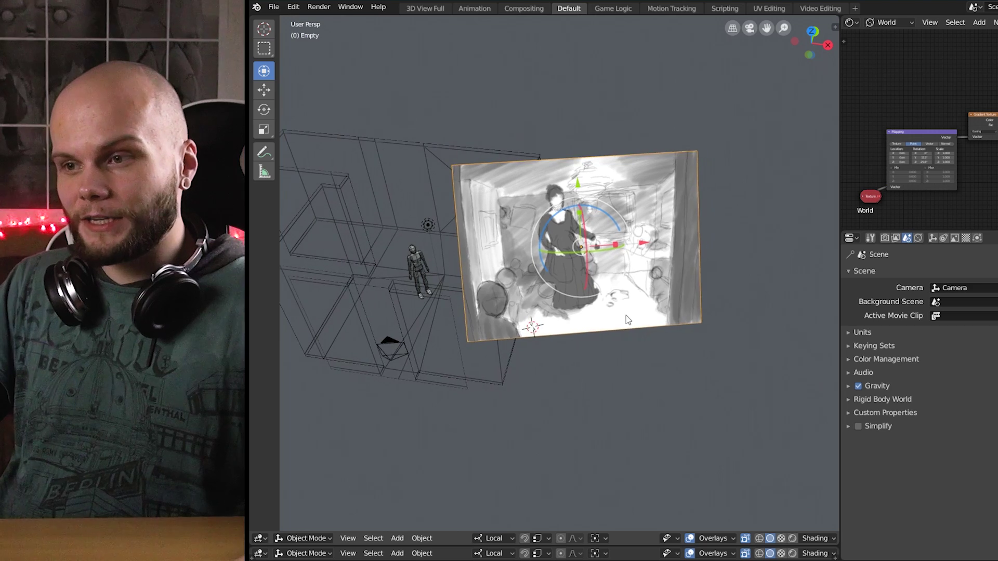
scroll(542, 325, up, 1)
mouse_move(610, 323)
shift+middle_down()
mouse_move(644, 327)
mouse_move(639, 336)
shift+middle_up()
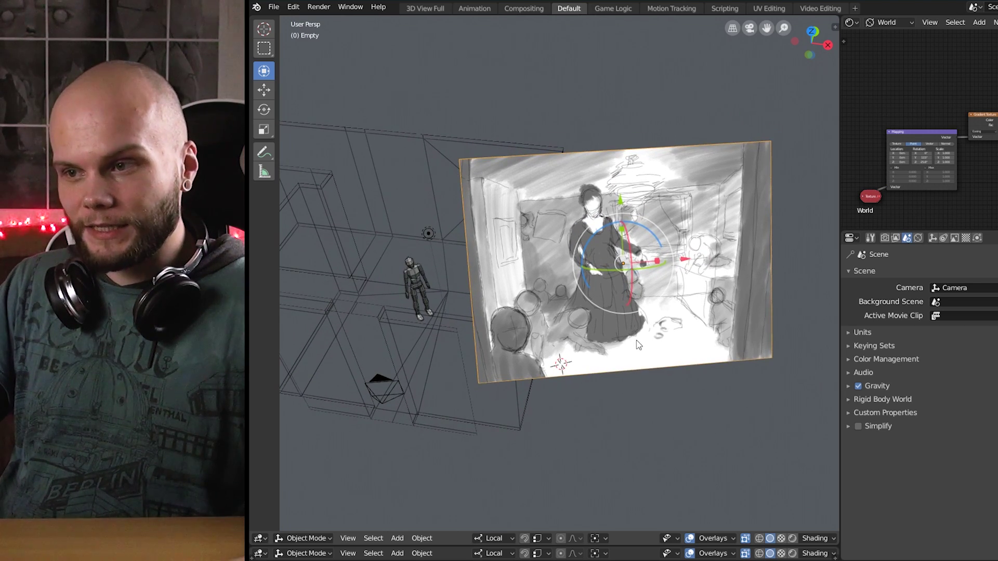
Clear the reference image's location and rotation and rotate it to stand upright
key(alt+g)
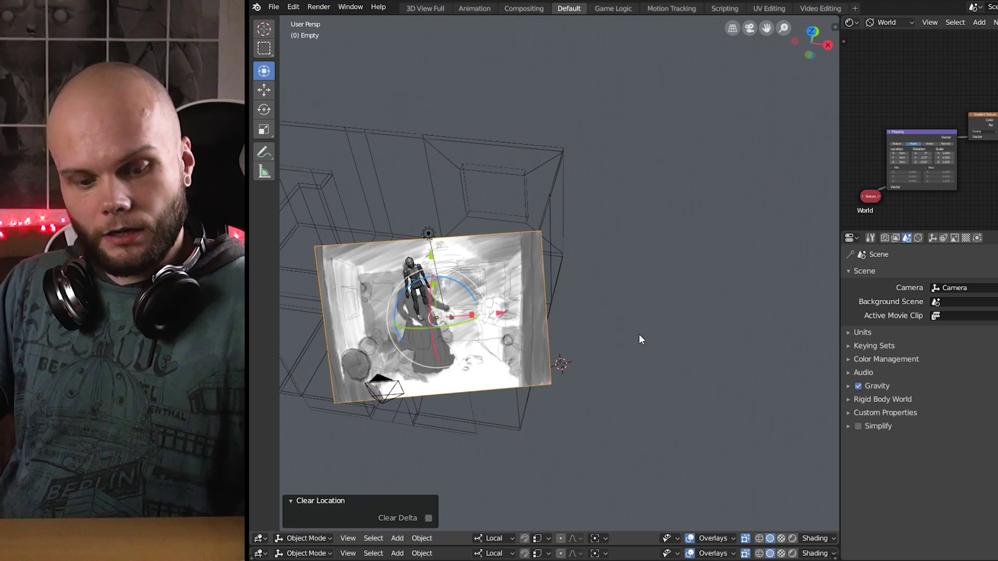
key(alt+r)
middle_drag(608, 338, 656, 254)
ctrl+drag(548, 286, 554, 372)
middle_drag(641, 342, 577, 309)
scroll(577, 309, down, 6)
Move the reference image sideways out of the room and raise it 175 cm along its local Y axis
drag(600, 275, 769, 278)
middle_drag(621, 265, 656, 374)
shift+middle_drag(689, 267, 624, 223)
drag(690, 233, 700, 167)
middle_drag(612, 221, 545, 269)
scroll(607, 260, up, 1)
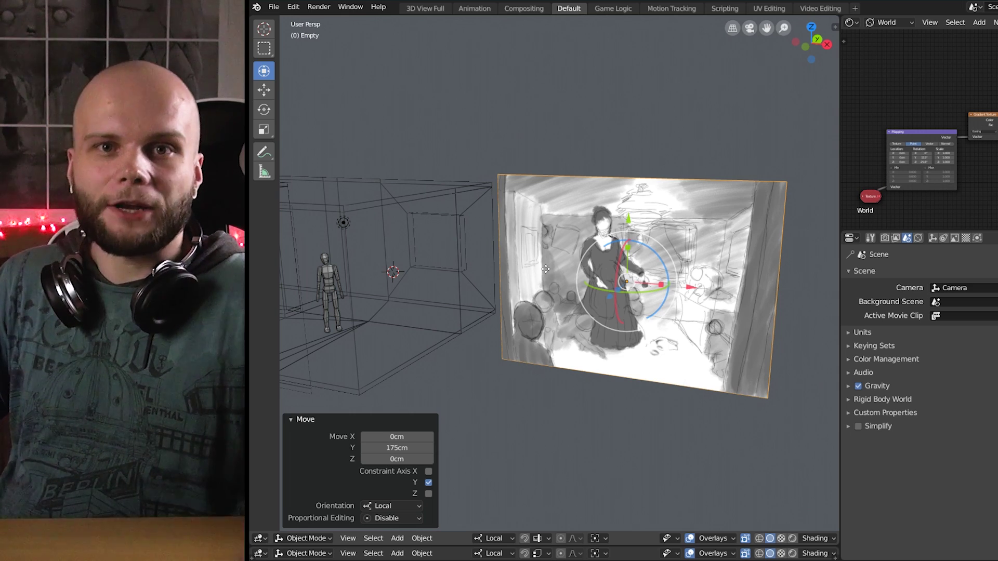
Deselect the reference image and study the sketch's composition against the modelled room
middle_drag(545, 269, 629, 340)
click(633, 378)
middle_drag(632, 378, 602, 366)
scroll(597, 370, up, 1)
scroll(581, 368, up, 3)
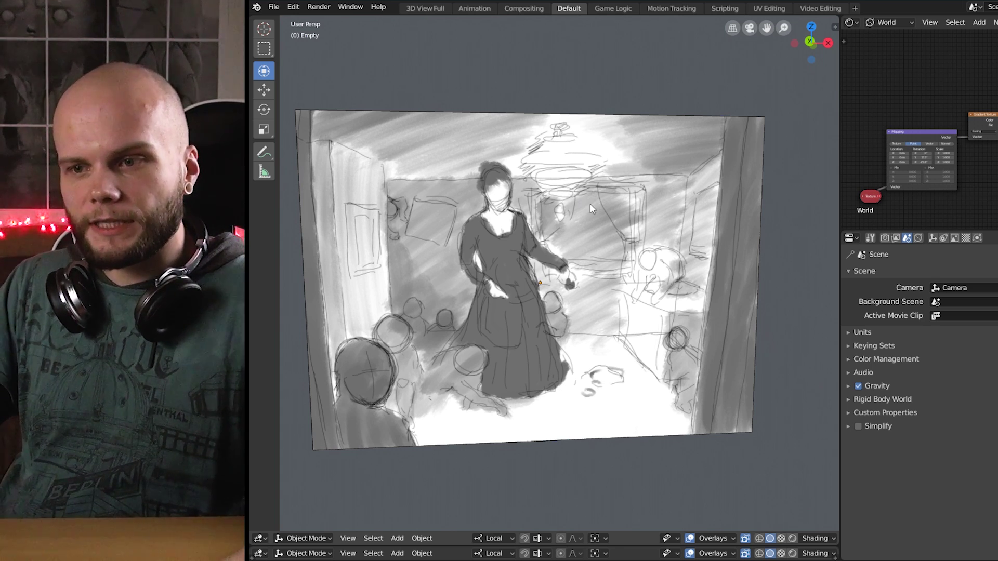
mouse_move(591, 203)
middle_down()
mouse_move(558, 212)
mouse_move(620, 213)
middle_up()
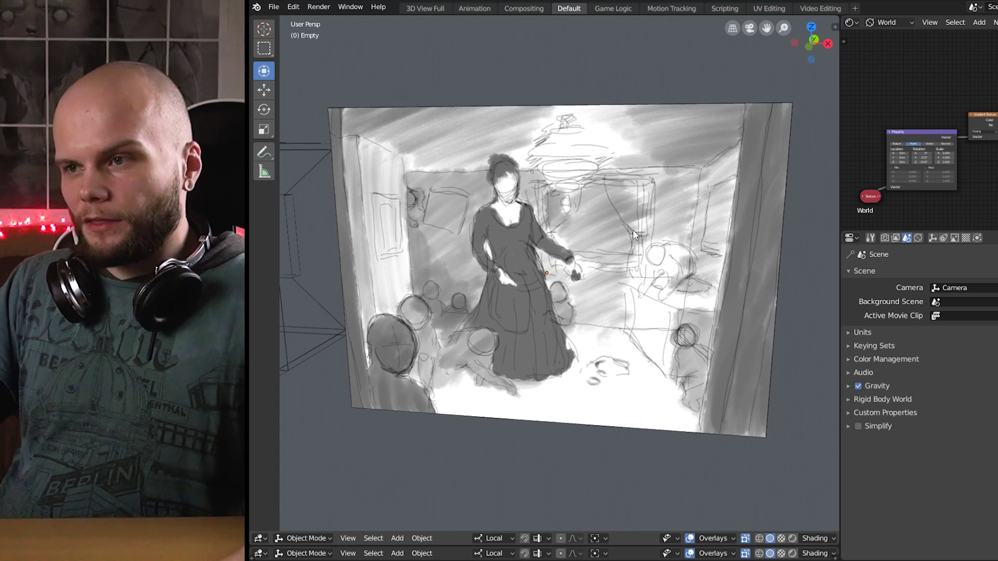
scroll(636, 266, down, 1)
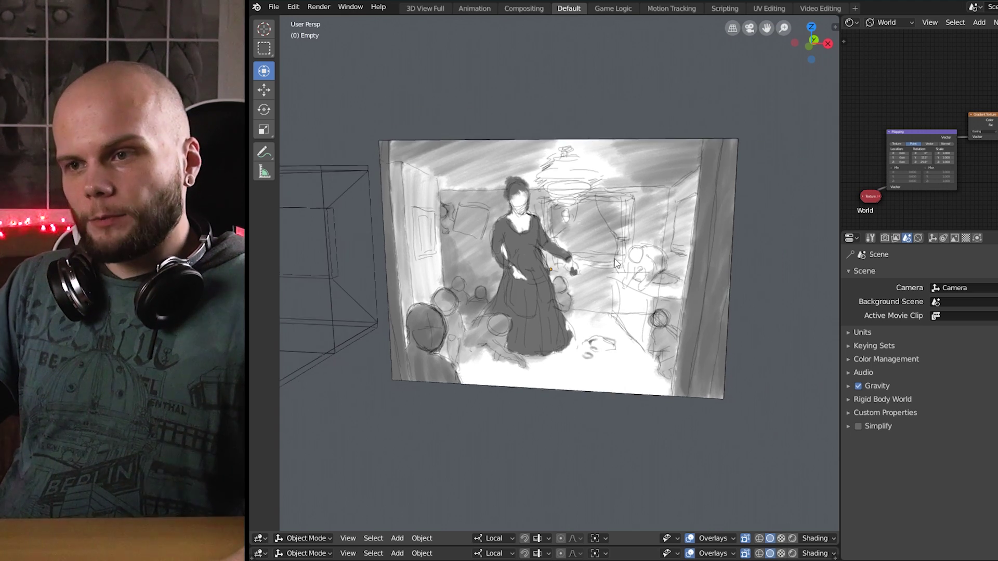
mouse_move(613, 258)
middle_down()
mouse_move(607, 270)
mouse_move(670, 270)
middle_up()
scroll(653, 278, down, 1)
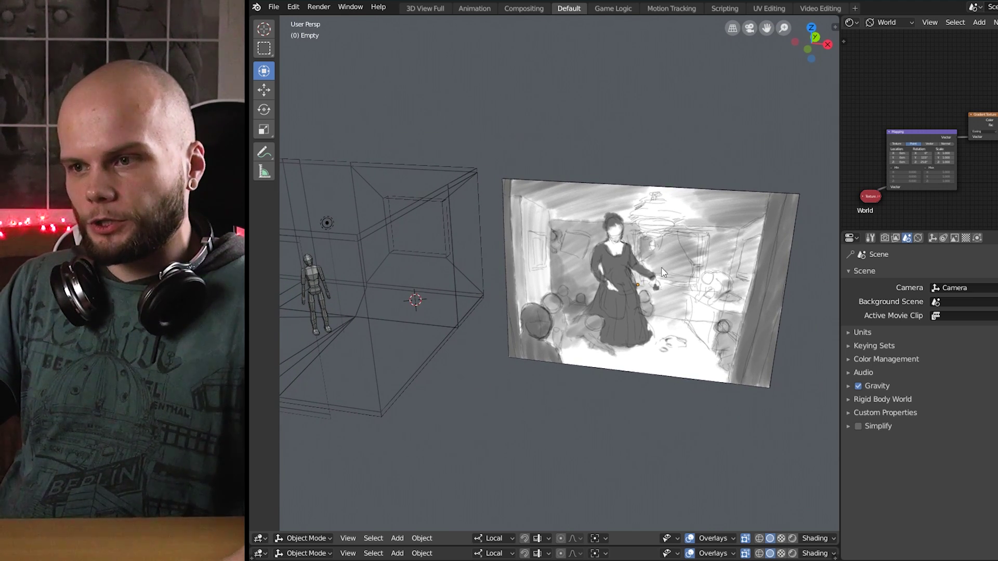
scroll(653, 285, up, 2)
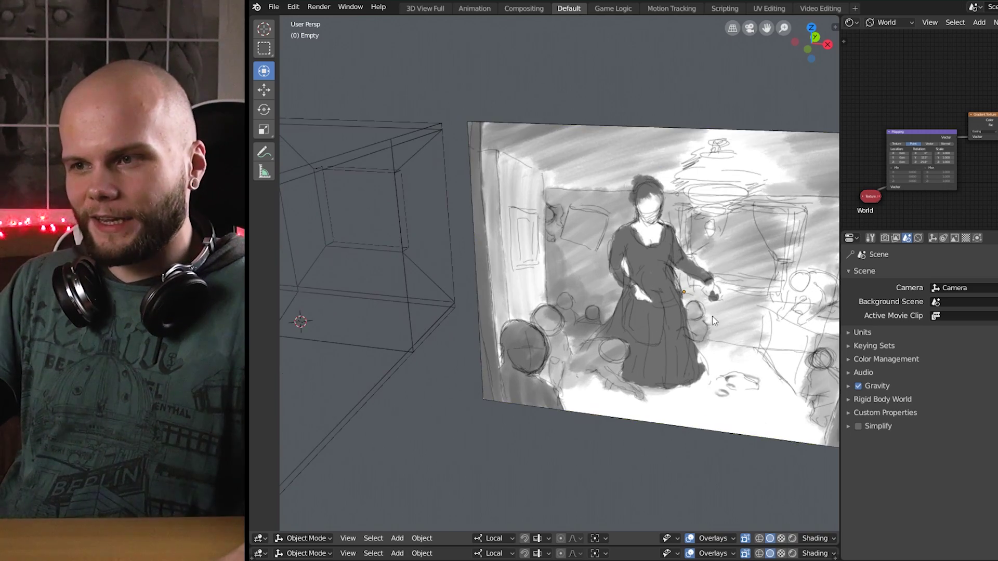
shift+middle_drag(653, 285, 838, 300)
middle_drag(538, 282, 563, 284)
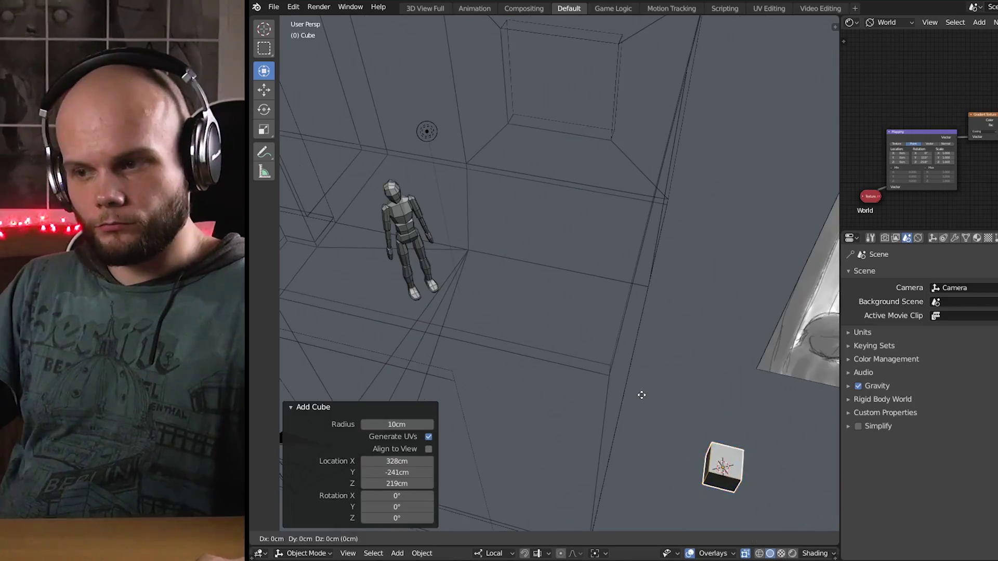
Move the new cube of 10 cm radius horizontally, with its height locked, into the room
key(shift+z)
click(598, 156)
middle_drag(598, 156, 681, 161)
Set the cube's Z location to 0, and raise it to about 10.2 cm so it rests on the floor
click(933, 238)
double_click(946, 330)
text(0)
key(Return)
drag(554, 331, 555, 318)
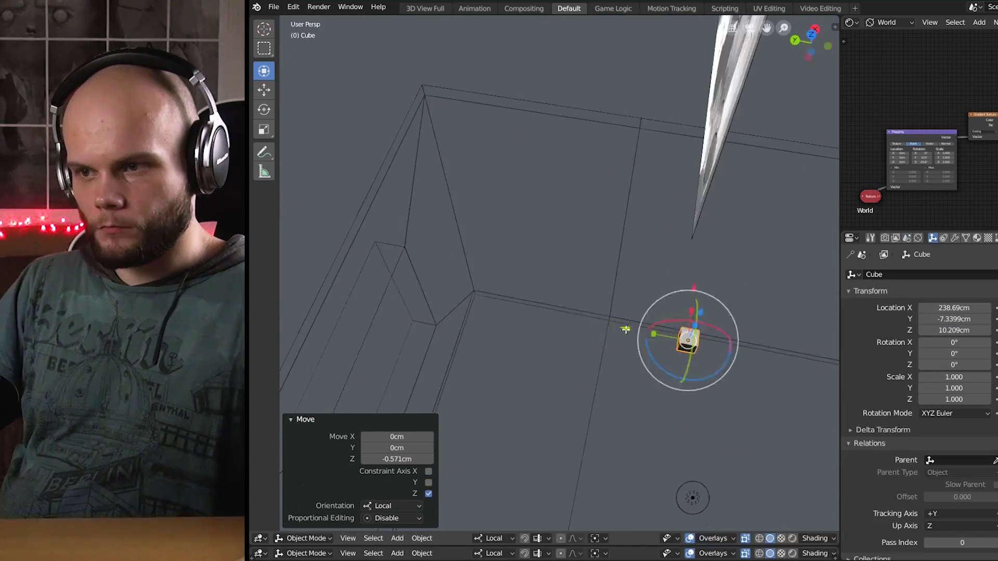
Slide the cube along its local Y axis and reposition it horizontally across the room's floor
drag(625, 329, 467, 297)
key(g)
key(shift+z)
click(668, 361)
Switch the cube to Edit Mode and move part of its mesh to reshape it
key(Tab)
click(539, 300)
drag(644, 261, 643, 265)
click(411, 507)
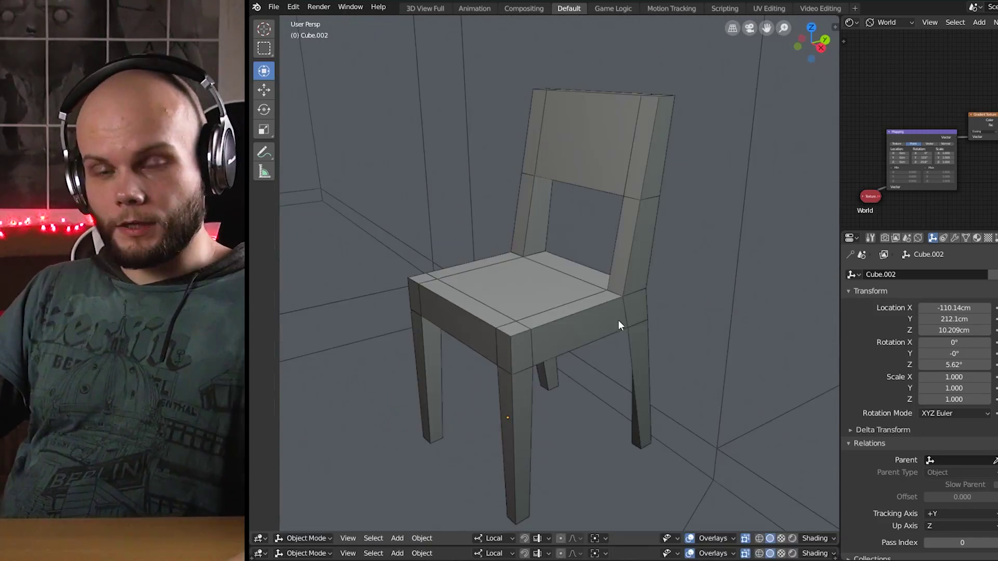
Inspect the chair's mesh, undoing and redoing the backrest opening to compare the chair with and without it
middle_drag(619, 326, 532, 385)
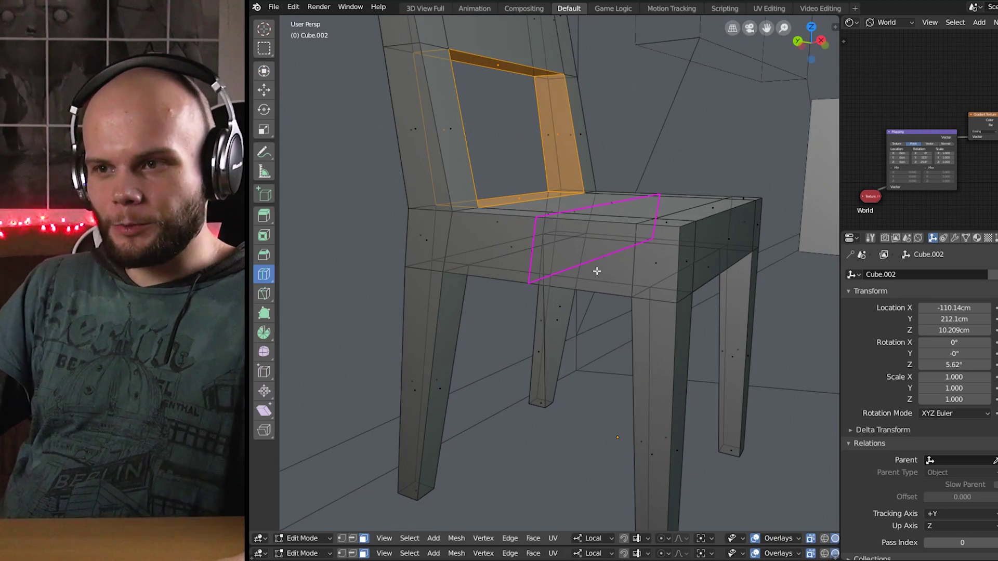
middle_drag(600, 353, 545, 349)
scroll(588, 333, up, 4)
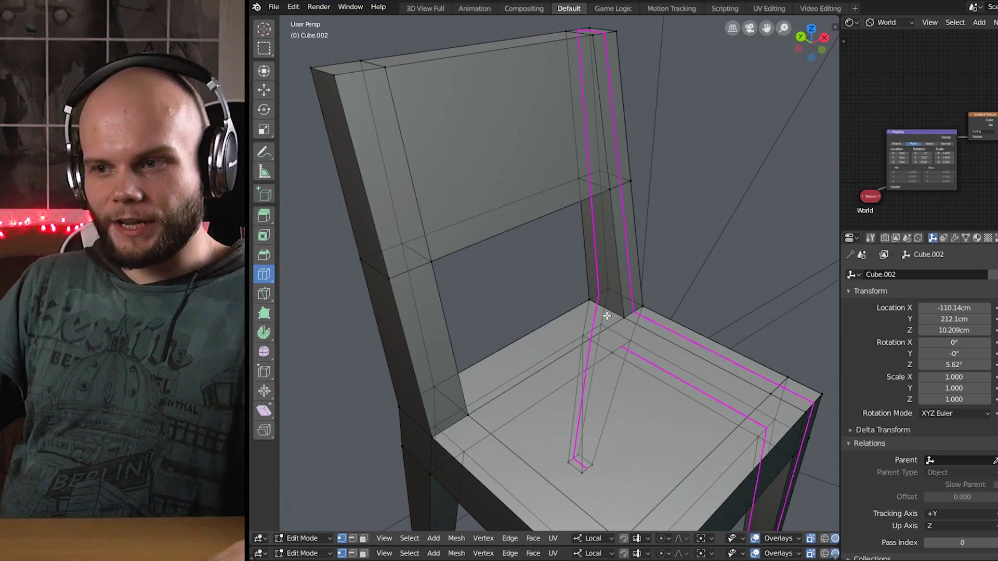
middle_drag(720, 296, 724, 278)
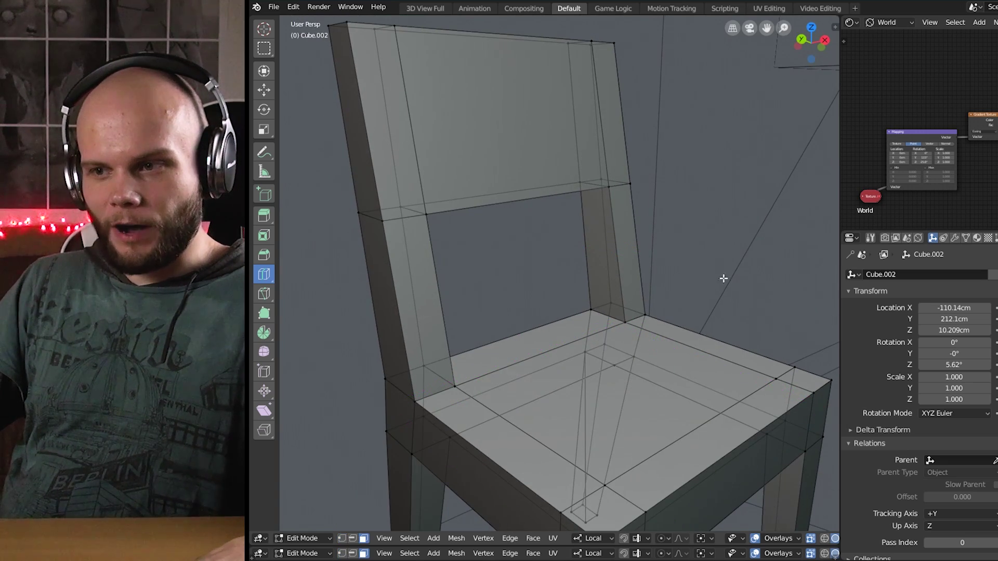
key(ctrl+z)
scroll(695, 237, down, 1)
key(Tab)
mouse_move(693, 242)
middle_down()
mouse_move(679, 227)
mouse_move(675, 237)
middle_up()
key(ctrl+z)
key(ctrl+z)
scroll(675, 236, up, 1)
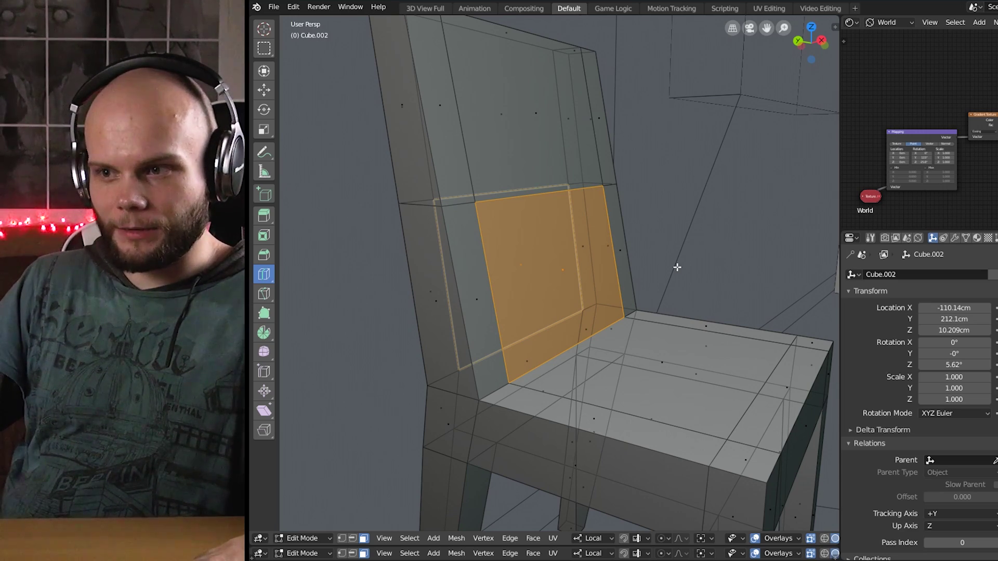
key(ctrl+shift+z)
middle_drag(676, 267, 685, 227)
key(ctrl+z)
key(ctrl+shift+z)
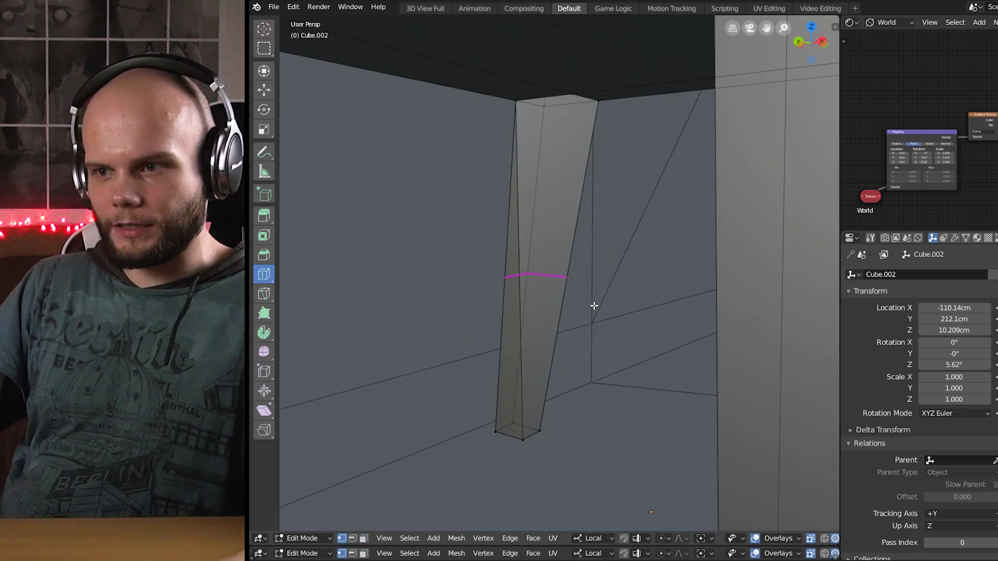
Connect the selected vertices at the top of the chair leg under the seat with Vertex Connect
middle_drag(595, 305, 529, 277)
scroll(554, 330, up, 1)
key(space)
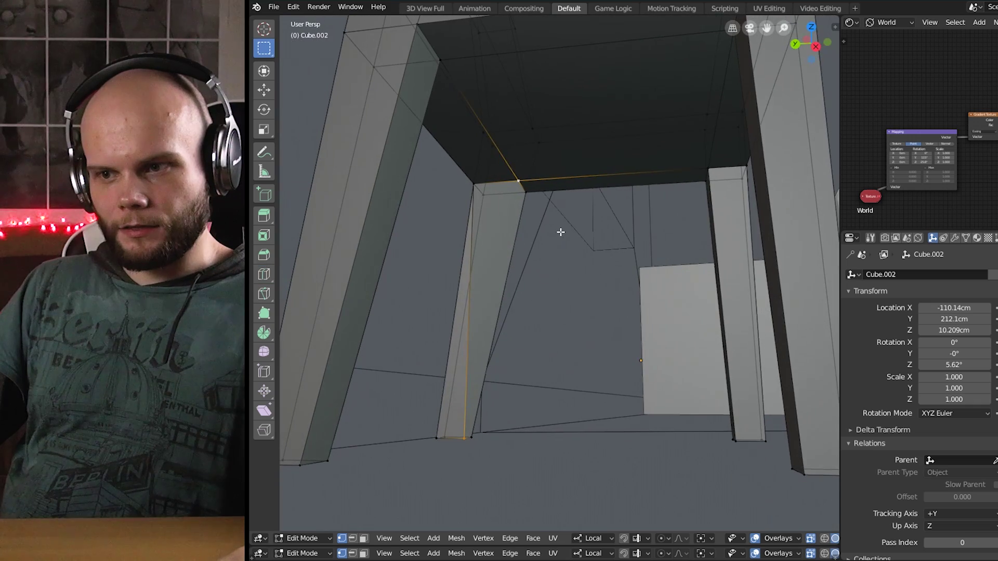
middle_drag(559, 230, 582, 263)
key(F3)
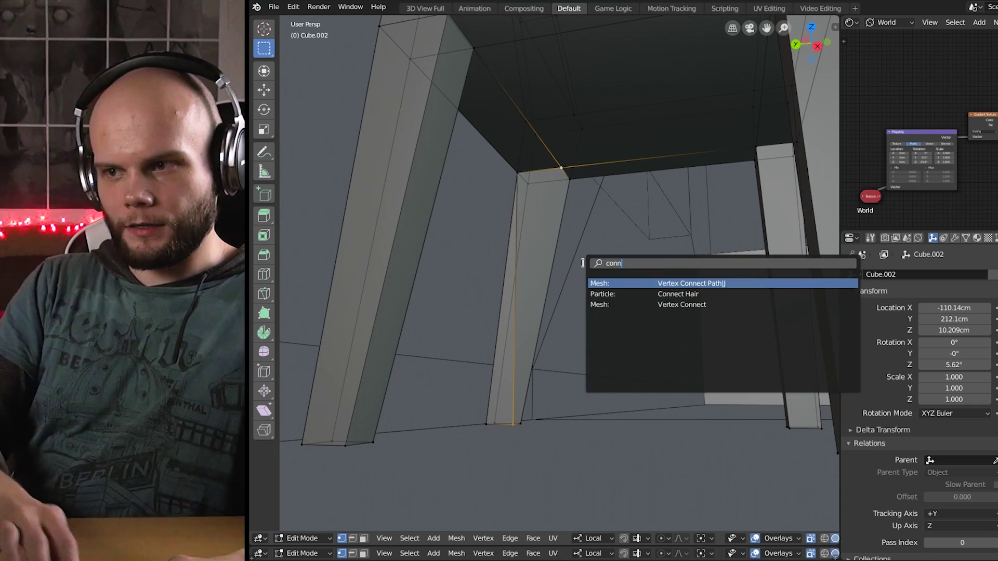
click(689, 307)
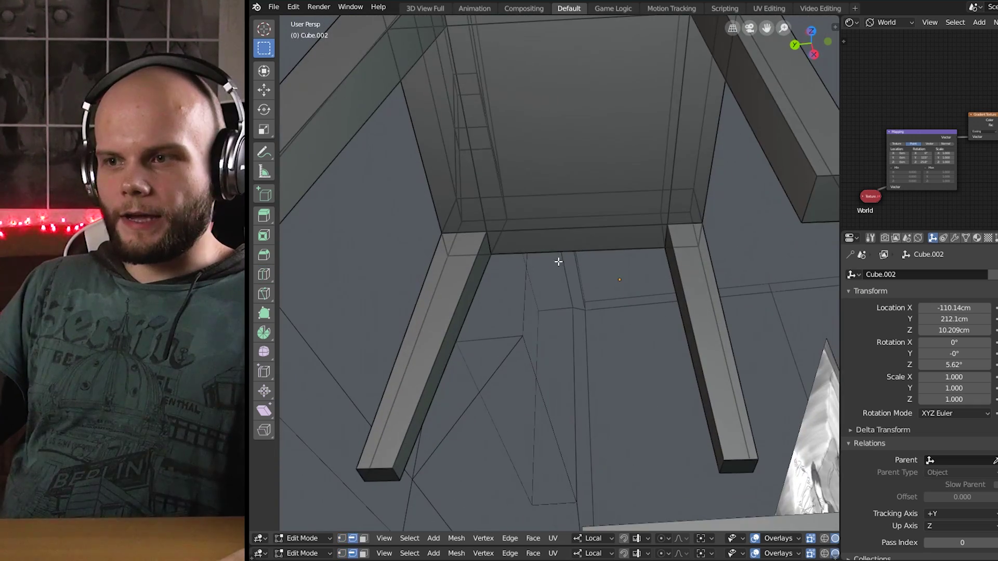
shift+middle_drag(557, 260, 554, 283)
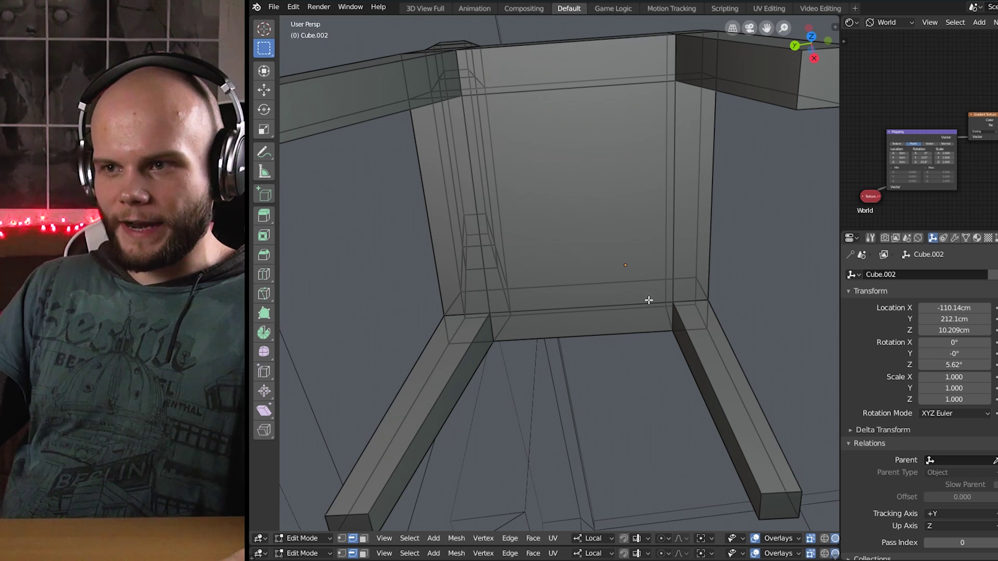
middle_drag(518, 292, 479, 297)
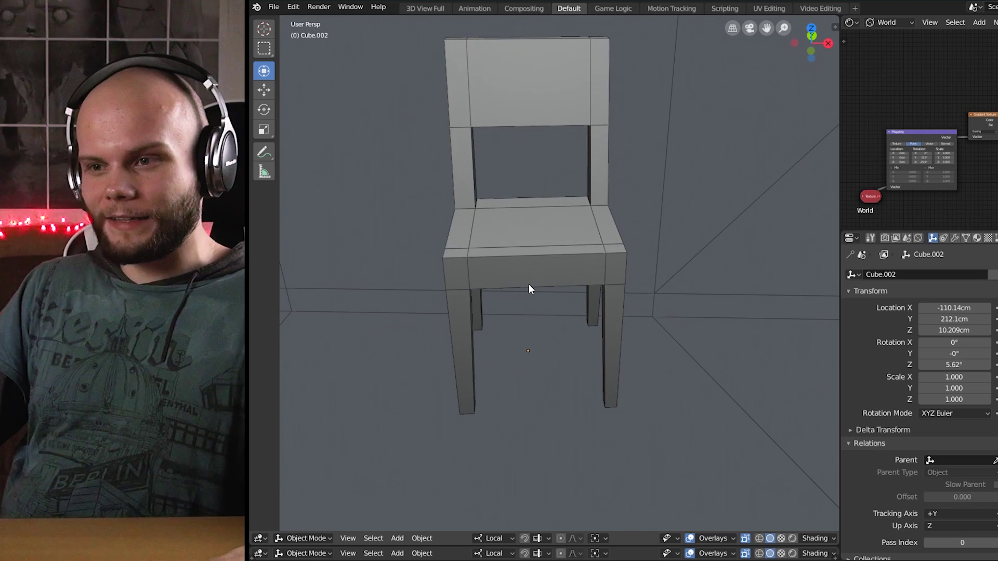
Save the scene over the existing file
key(ctrl+s)
click(528, 284)
click(529, 284)
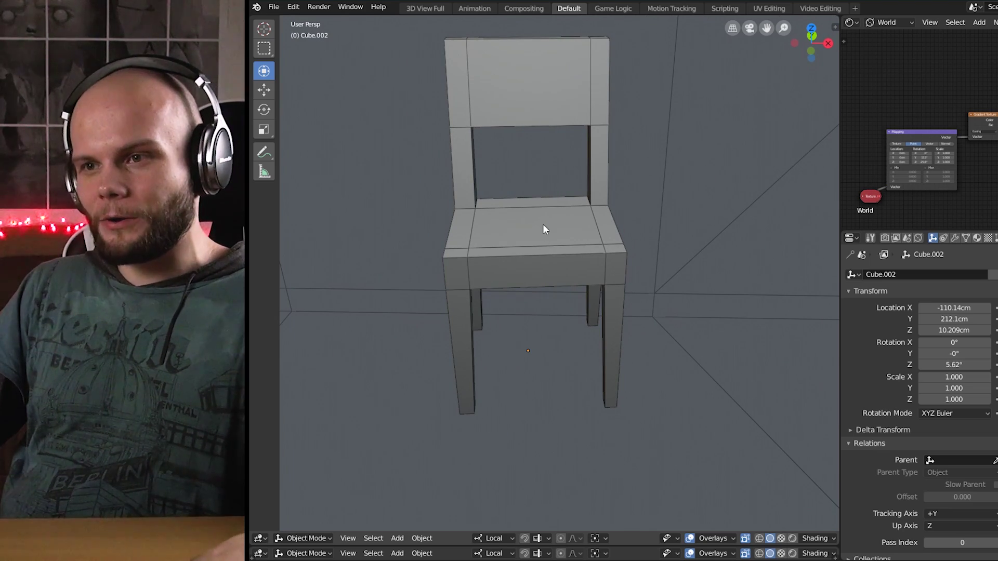
Look over the chair and box furniture in the room from several sides, with the mannequin and sketch for comparison
middle_drag(542, 224, 603, 283)
scroll(603, 281, down, 6)
middle_drag(552, 304, 647, 283)
shift+middle_drag(531, 291, 602, 315)
drag(819, 38, 794, 58)
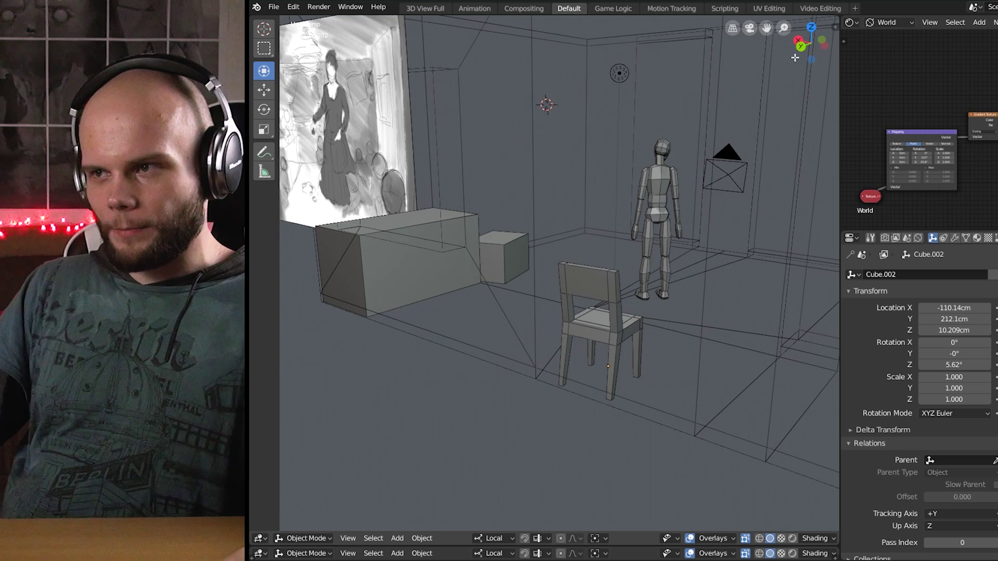
click(801, 48)
shift+middle_drag(619, 254, 635, 252)
scroll(609, 359, up, 3)
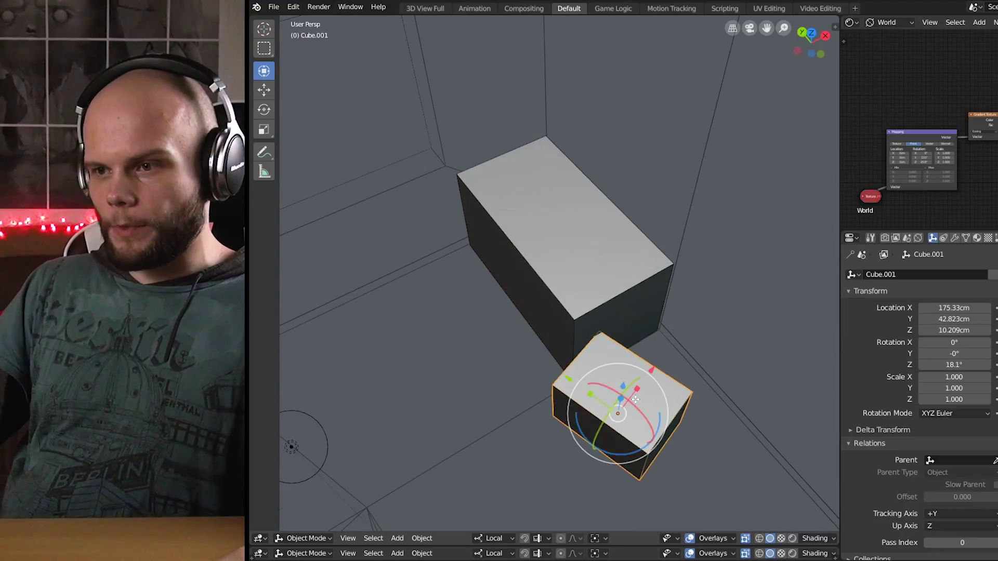
Move the small box beside the large one to about X 177 cm, Y 37.6 cm
middle_drag(617, 385, 631, 396)
drag(571, 368, 577, 372)
key(alt+a)
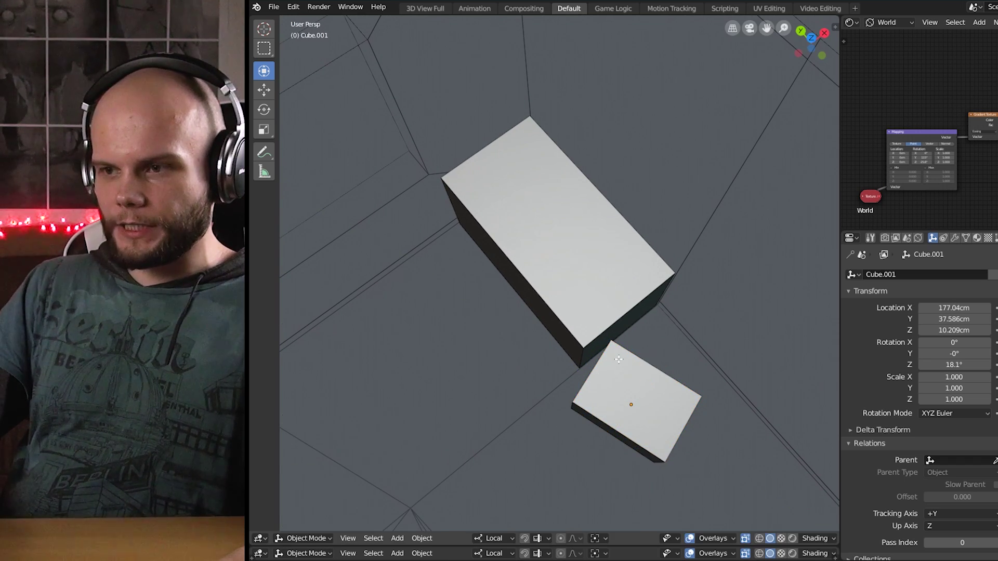
key(KP_0)
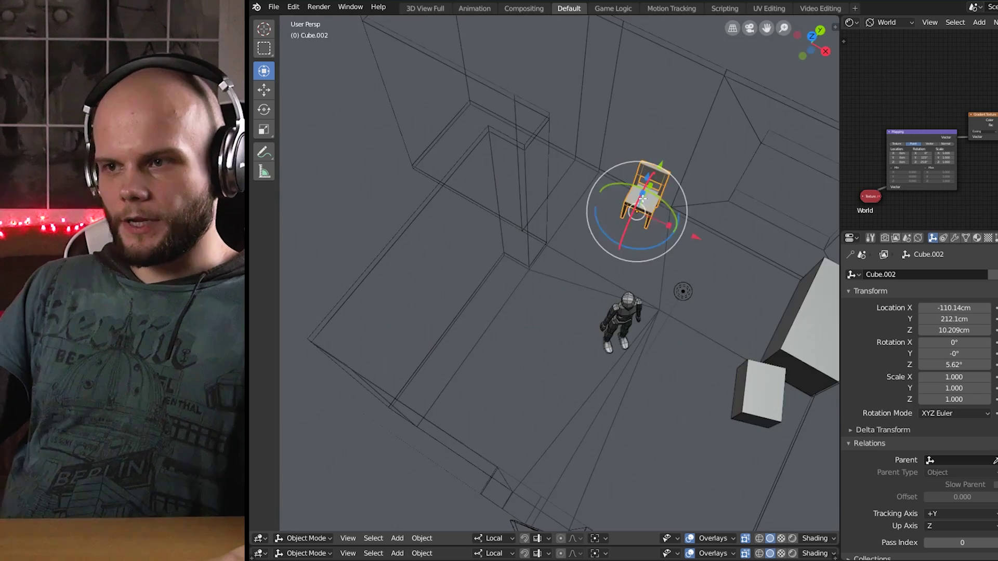
Duplicate the chair and place the copy at about X -196.3 cm, Y -8.1 cm, rotated to about 83.9° around Z
middle_drag(618, 302, 643, 327)
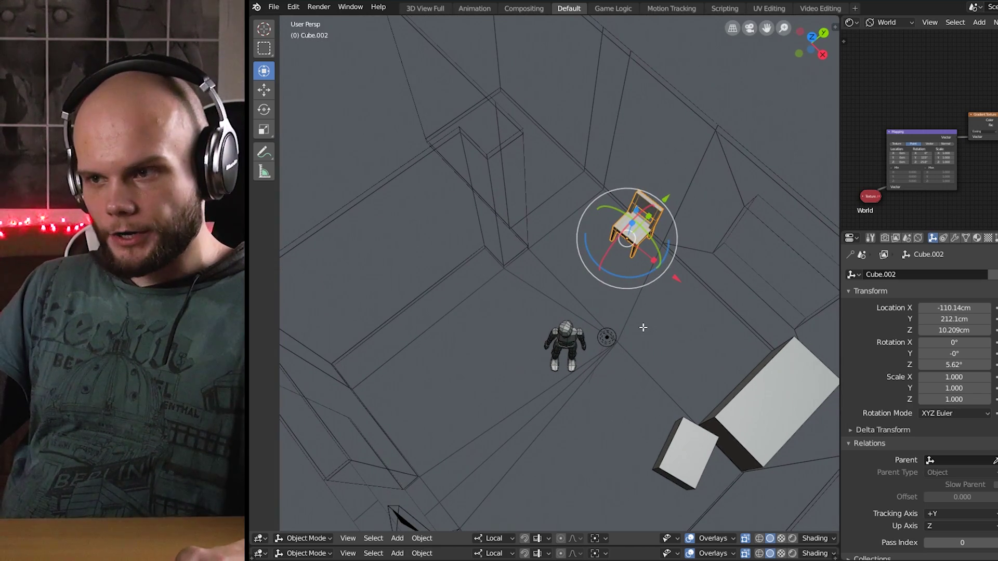
key(ctrl+c)
key(ctrl+v)
drag(666, 198, 545, 278)
drag(587, 362, 533, 278)
middle_drag(541, 297, 483, 289)
drag(611, 341, 602, 341)
middle_drag(582, 341, 691, 332)
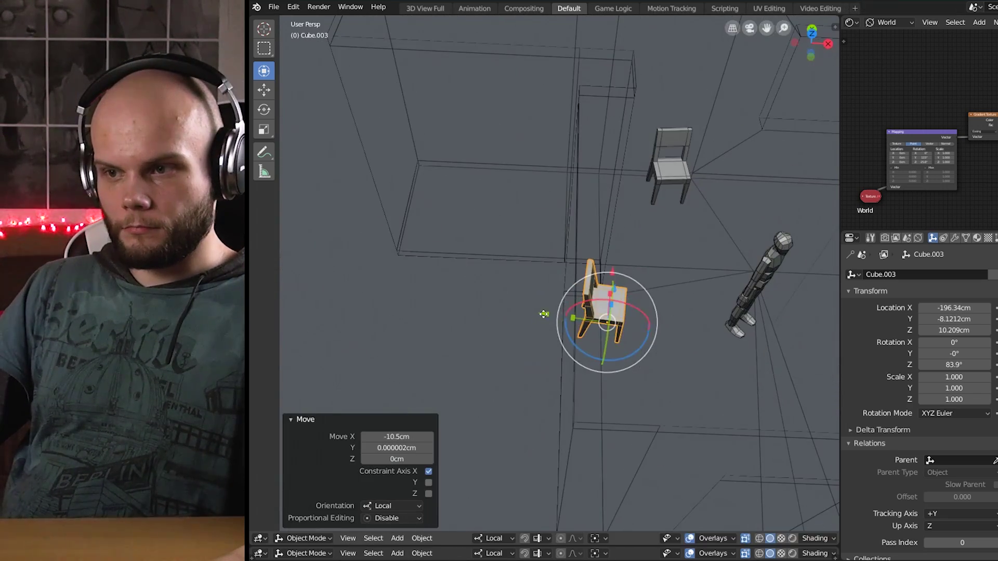
Shift the copied chair to about X -208.7 cm, Y -6.8 cm, and save the scene over the existing file
drag(543, 314, 533, 312)
key(alt+a)
middle_drag(715, 354, 688, 331)
scroll(608, 314, down, 6)
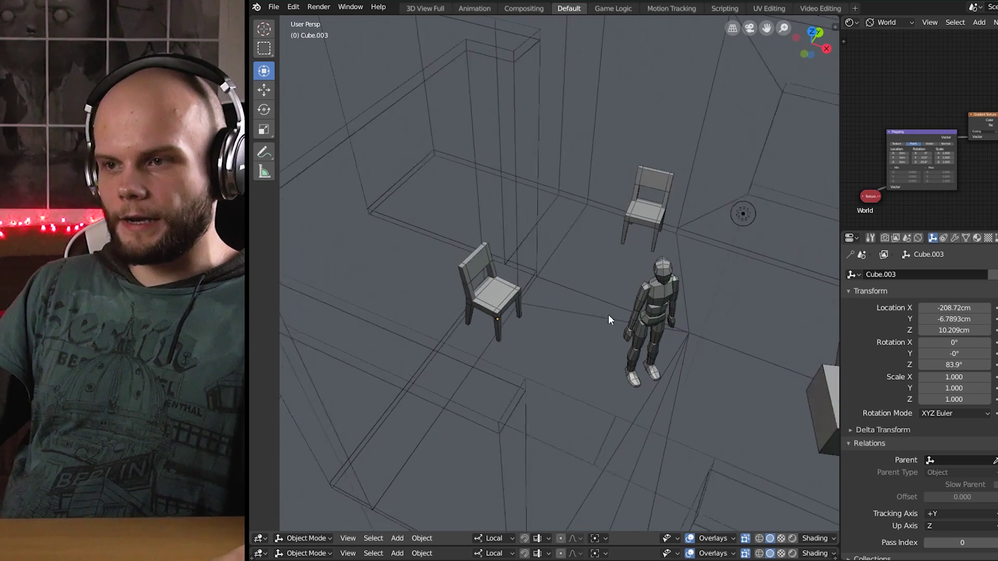
key(ctrl+s)
click(592, 324)
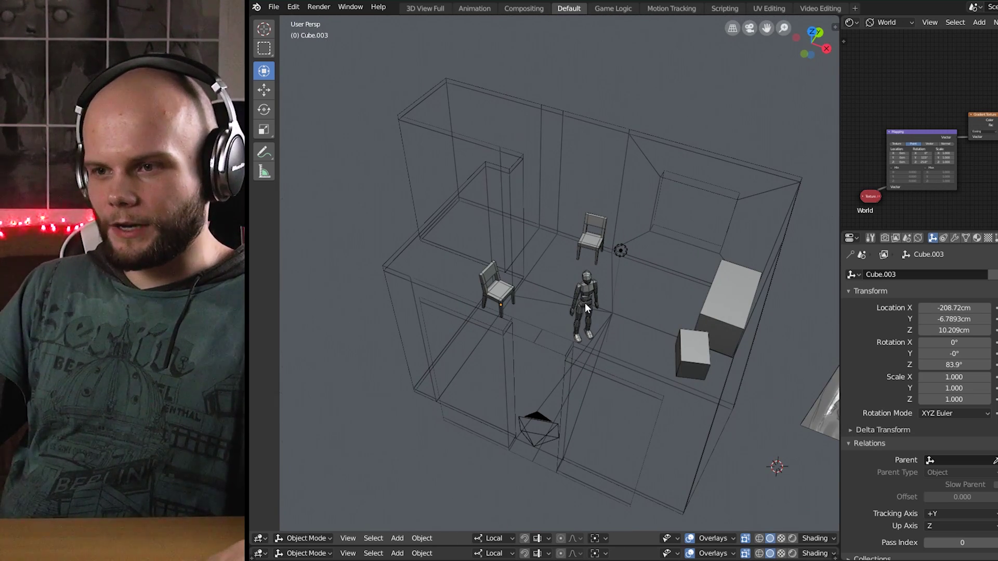
Add two evenly spaced horizontal loop cuts around the large box to divide its height into three drawer rows
middle_drag(585, 302, 641, 300)
scroll(495, 321, up, 3)
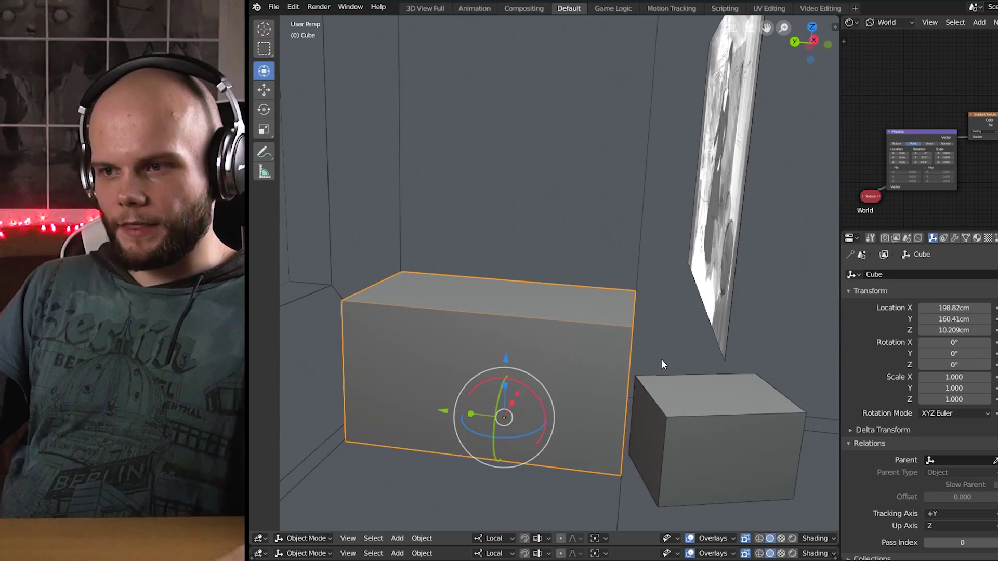
middle_drag(622, 373, 582, 390)
key(Tab)
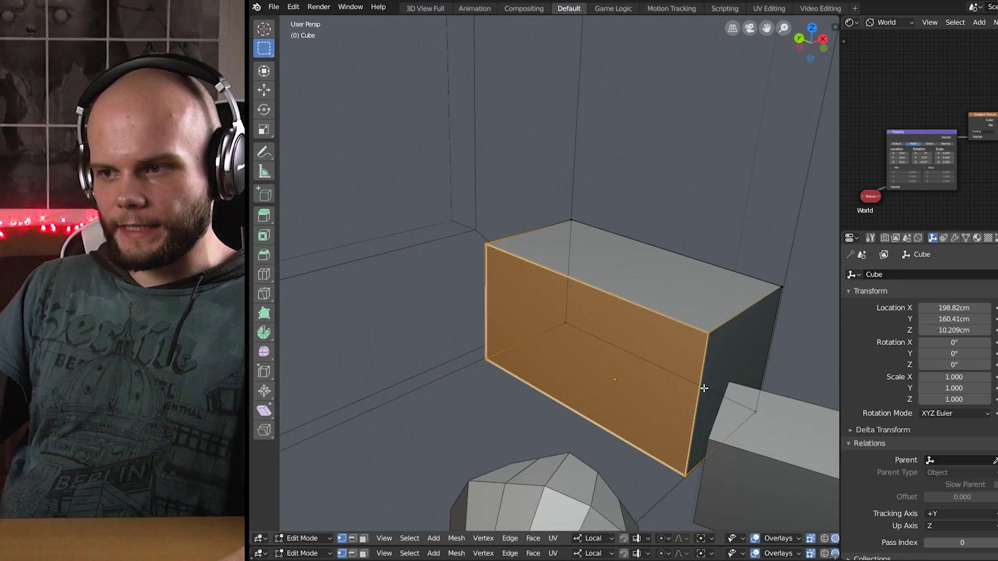
key(ctrl+r)
click(695, 395)
middle_drag(673, 397, 678, 321)
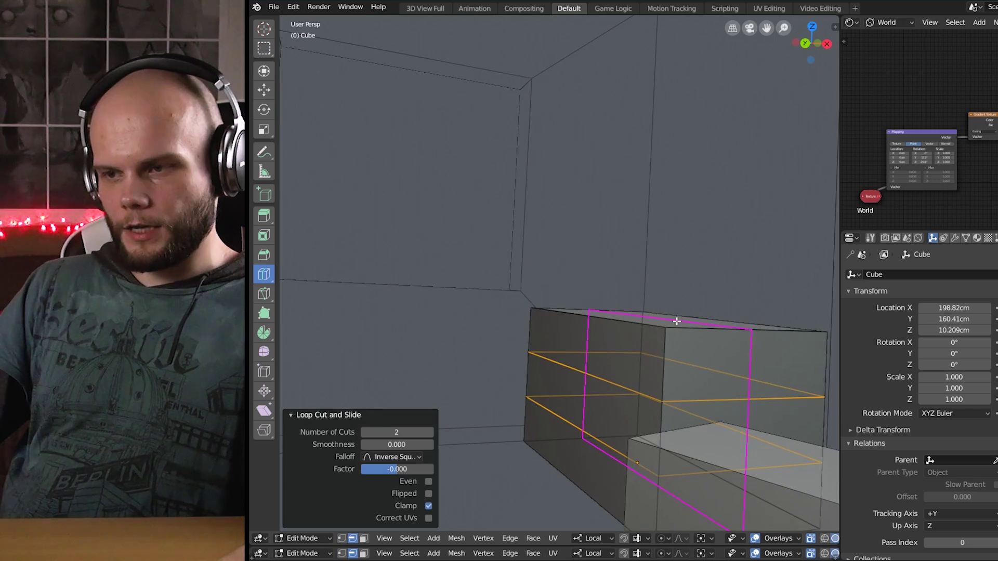
shift+middle_drag(753, 350, 711, 315)
key(Tab)
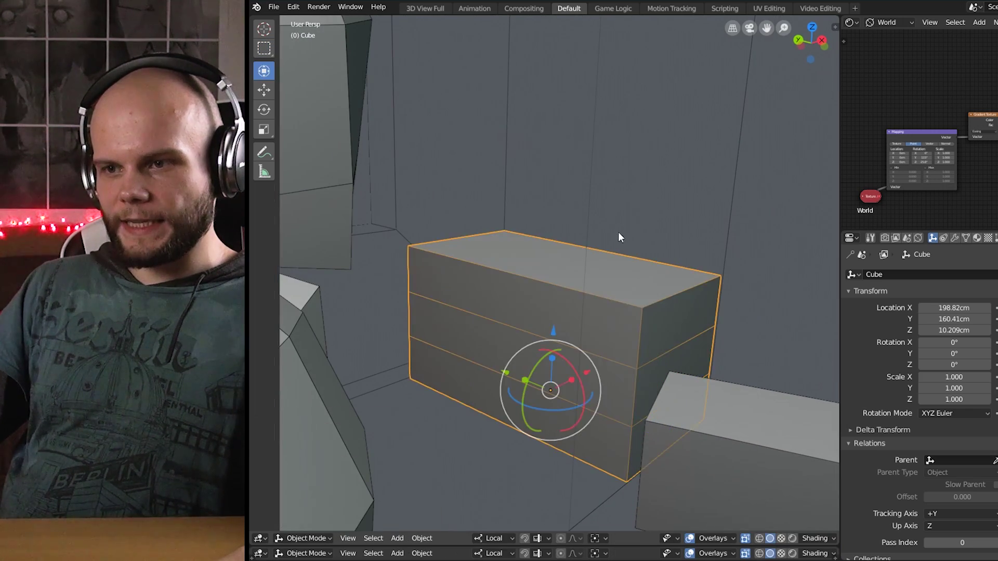
Add one vertical loop cut across the middle of the large box, splitting the drawer rows into two columns
scroll(608, 238, down, 3)
key(alt+a)
middle_drag(604, 241, 596, 296)
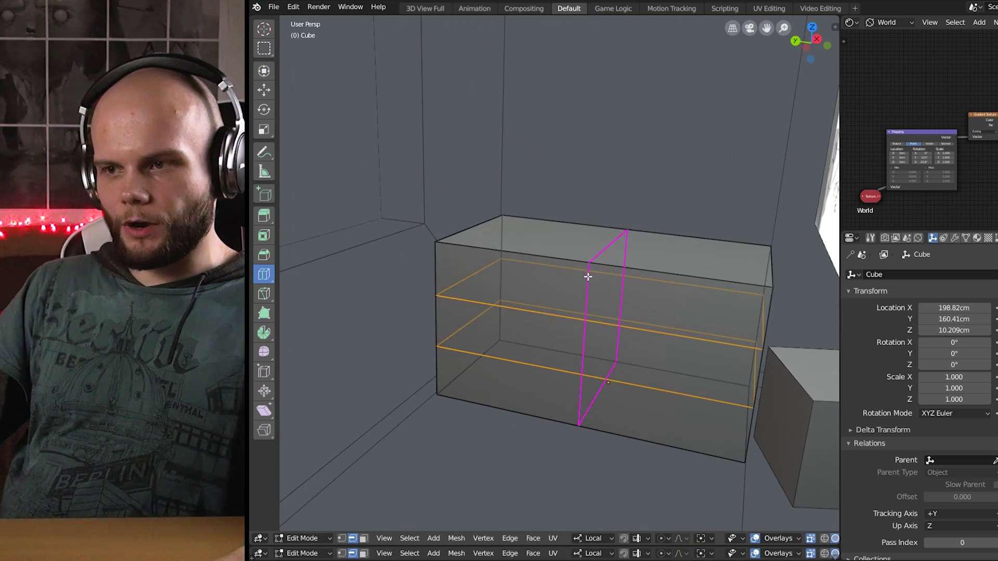
click(589, 277)
key(Tab)
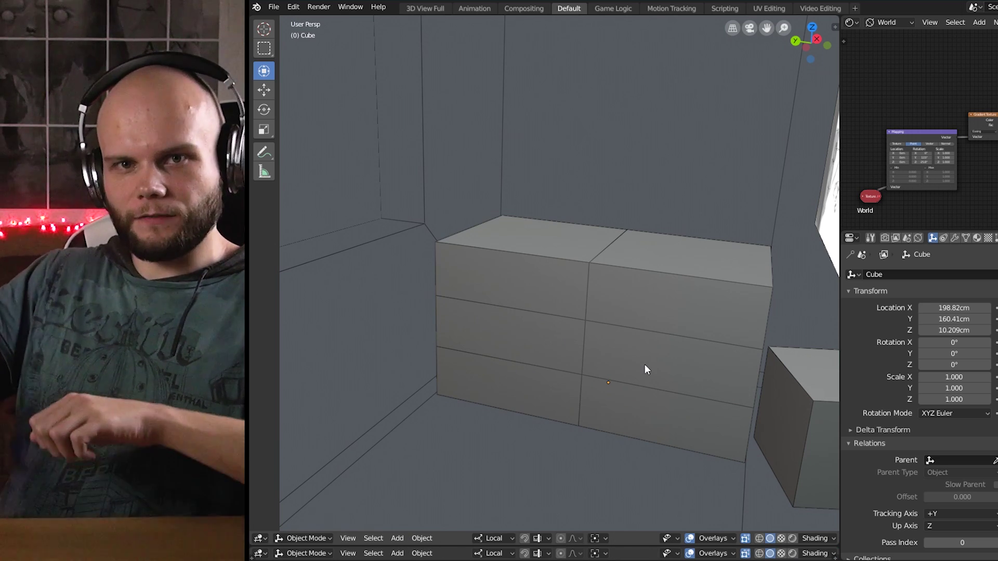
middle_drag(583, 392, 452, 362)
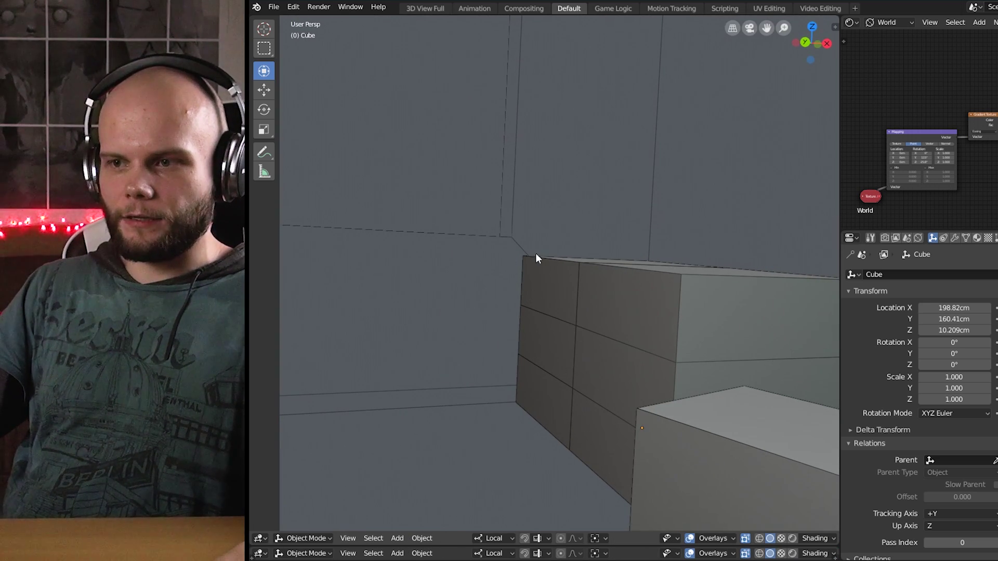
scroll(540, 280, down, 8)
middle_drag(652, 247, 581, 307)
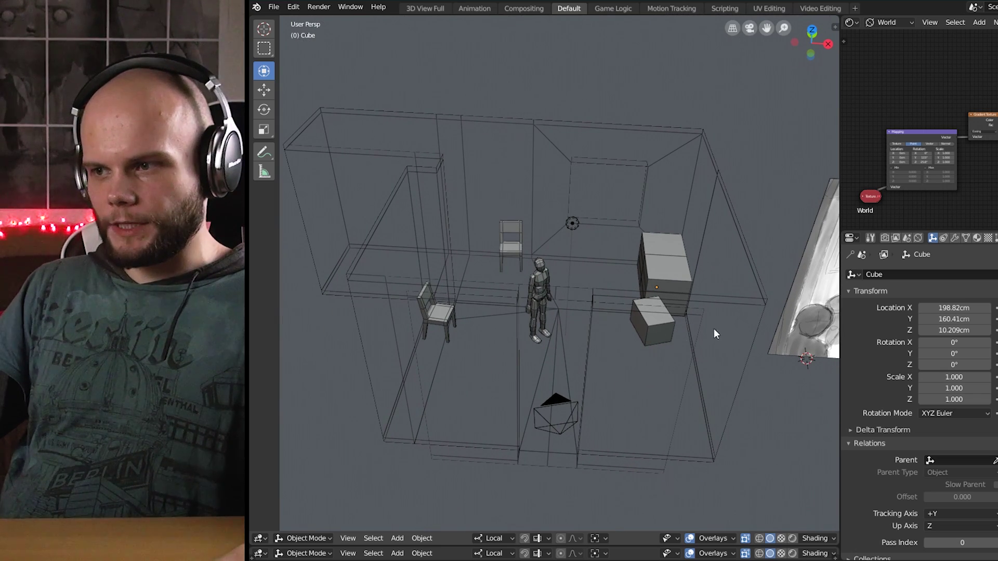
shift+middle_drag(714, 333, 364, 294)
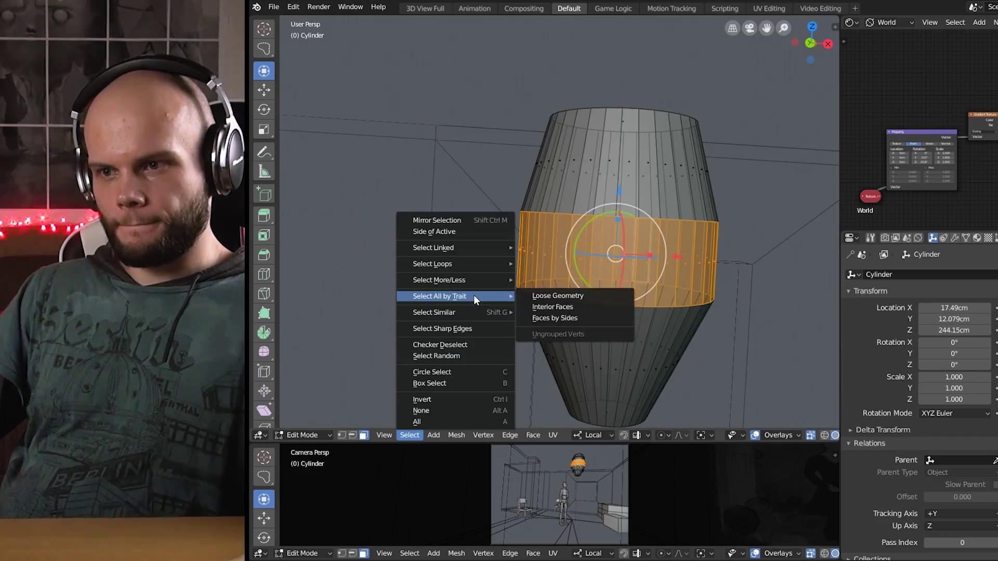
Apply Checker Deselect to the selected ring of faces around the middle of the hanging lamp
click(489, 345)
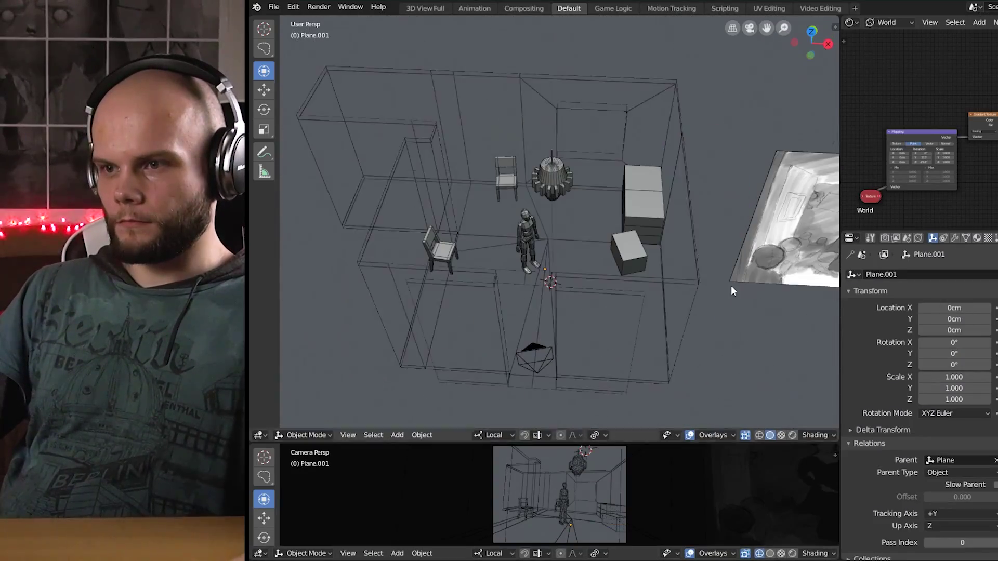
scroll(872, 398, down, 8)
scroll(887, 414, up, 5)
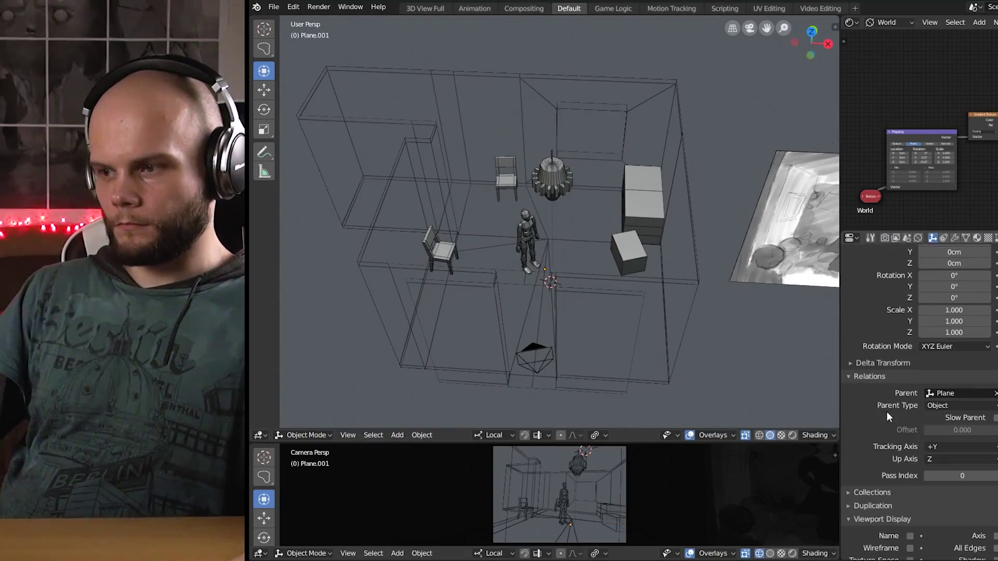
scroll(887, 414, down, 5)
middle_drag(690, 243, 662, 250)
scroll(662, 250, up, 1)
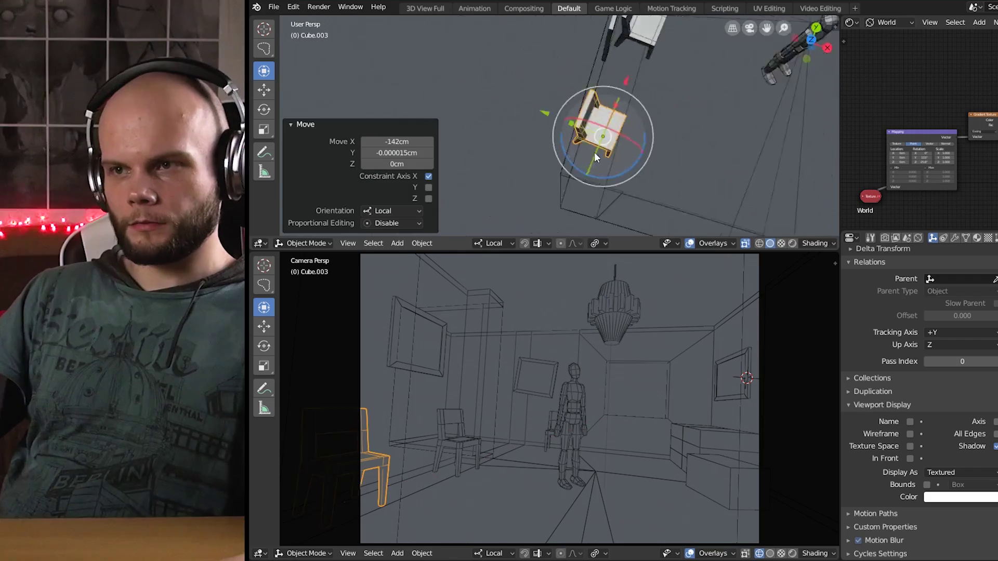
Show the camera view in rendered shading with overlays turned on
click(792, 554)
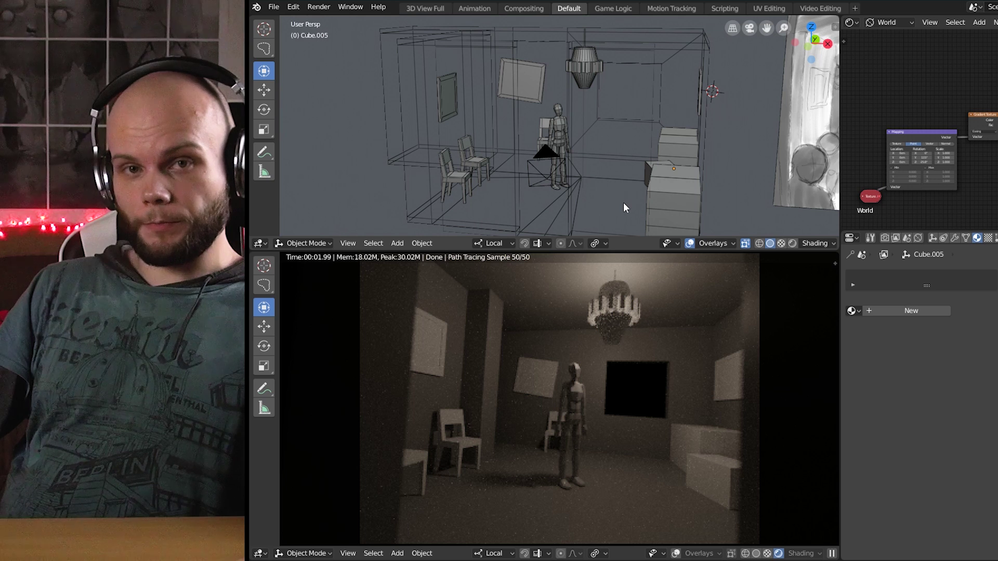
click(676, 554)
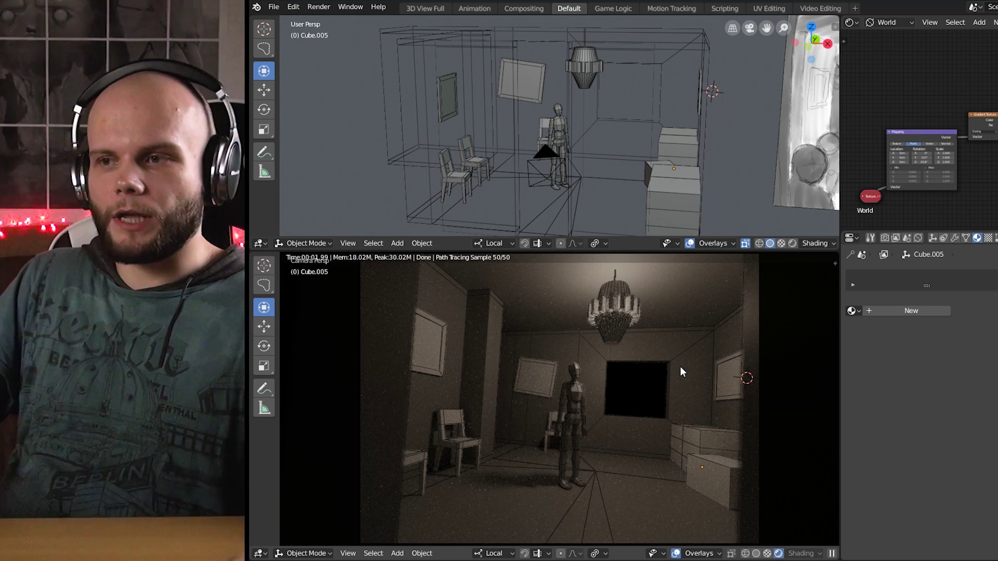
Examine the furniture layout from several sides, including the drawer box near the camera, and compare it with the rendered camera view
middle_drag(618, 118, 668, 151)
scroll(667, 151, up, 4)
mouse_move(668, 151)
shift+middle_down()
mouse_move(627, 109)
mouse_move(674, 133)
mouse_move(636, 129)
mouse_move(668, 151)
shift+middle_up()
click(638, 116)
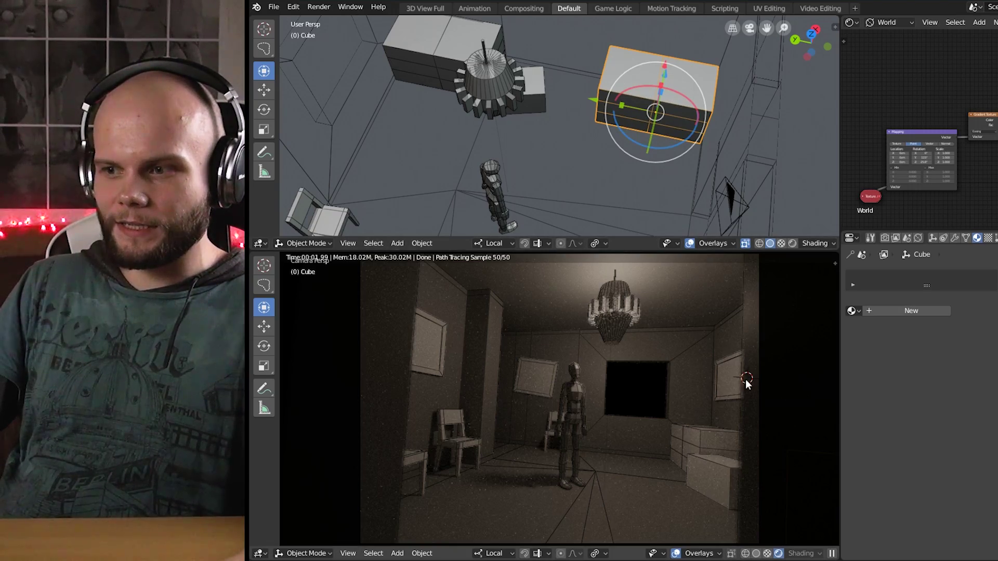
shift+middle_drag(753, 418, 687, 388)
scroll(699, 363, down, 6)
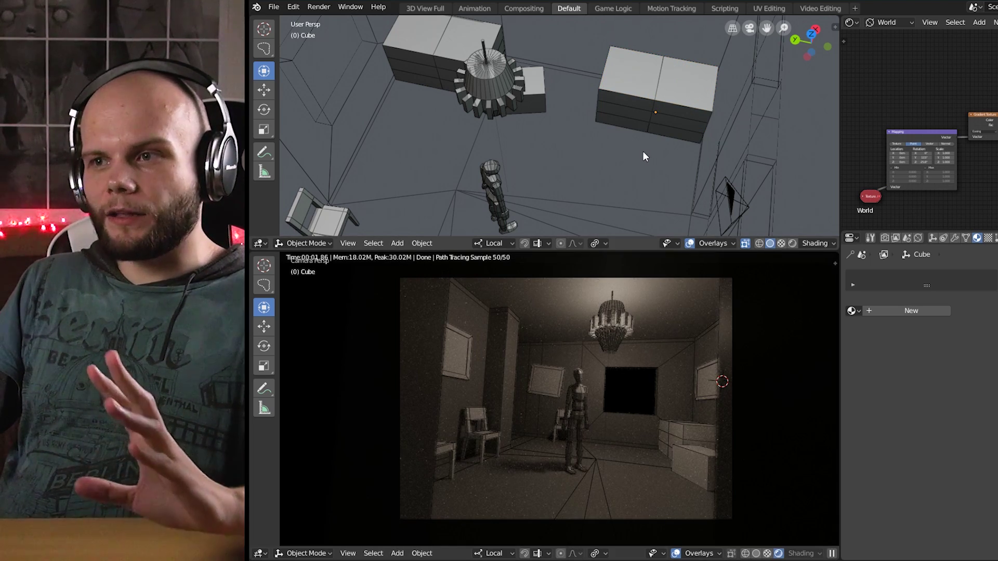
middle_drag(660, 164, 590, 133)
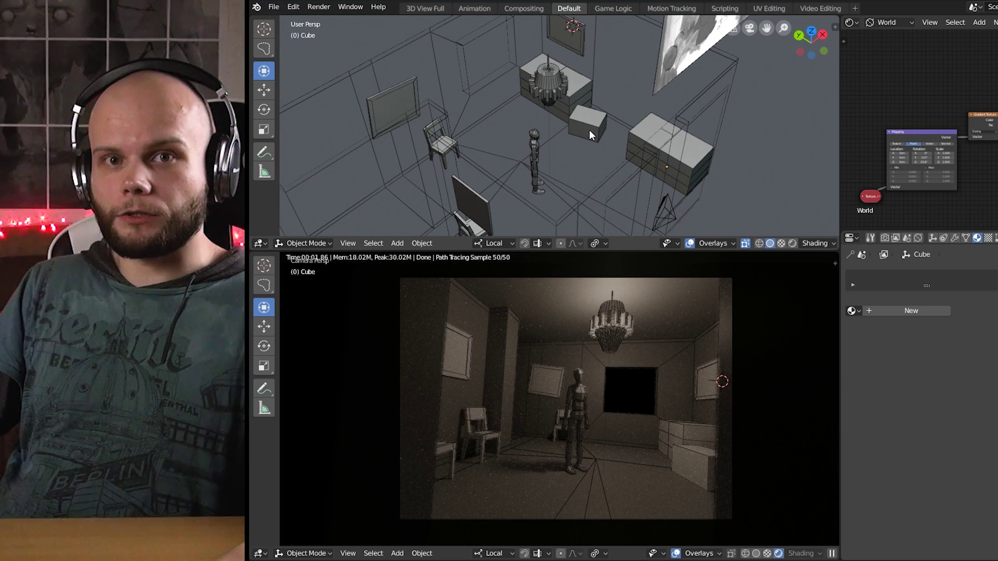
middle_drag(614, 126, 657, 168)
scroll(612, 135, up, 2)
scroll(643, 120, down, 4)
scroll(603, 132, up, 3)
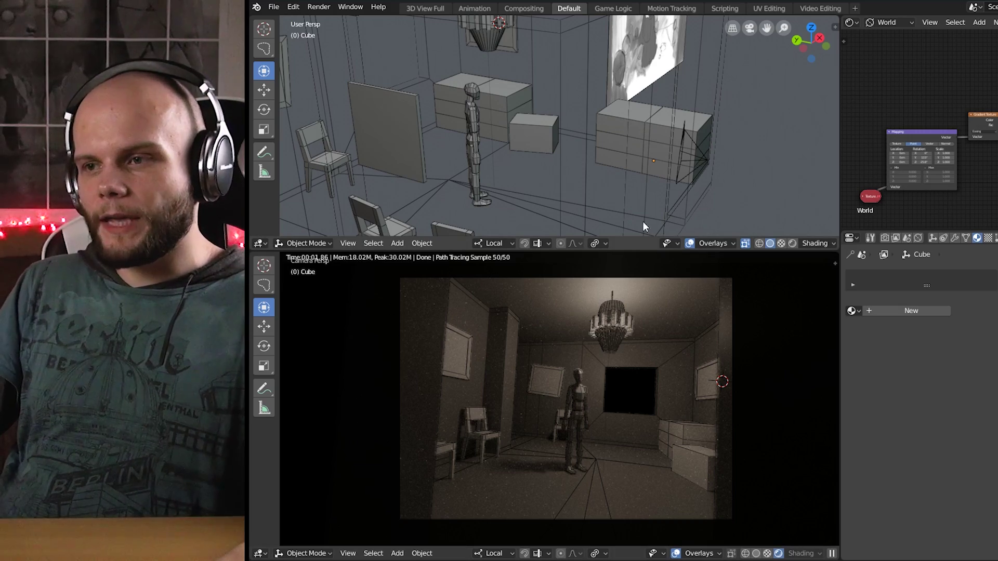
Enlarge the perspective viewport by shrinking the camera view, and frame the hanging lamp
drag(649, 252, 683, 455)
middle_drag(645, 234, 541, 238)
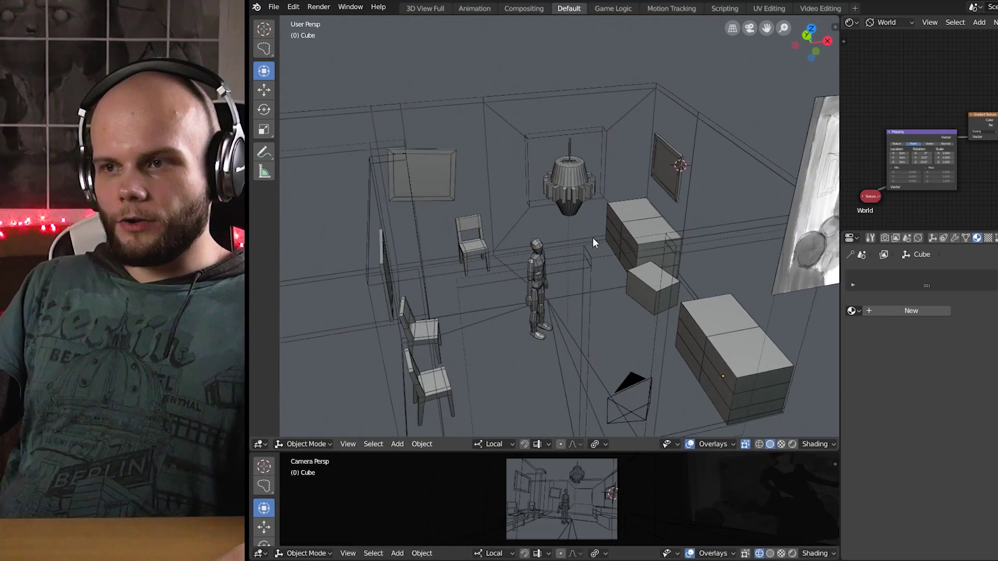
scroll(527, 244, up, 3)
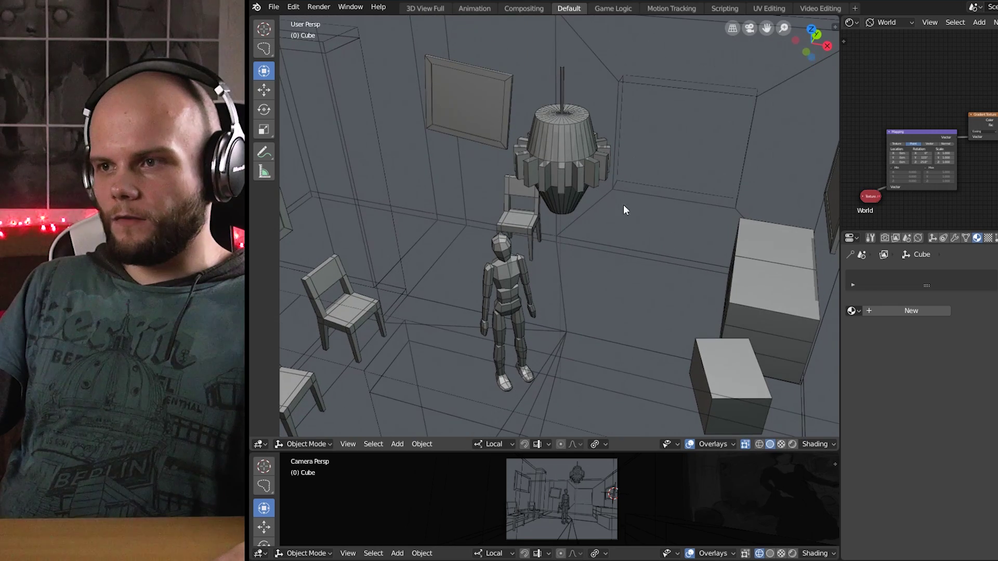
shift+middle_drag(634, 185, 633, 226)
scroll(618, 224, up, 4)
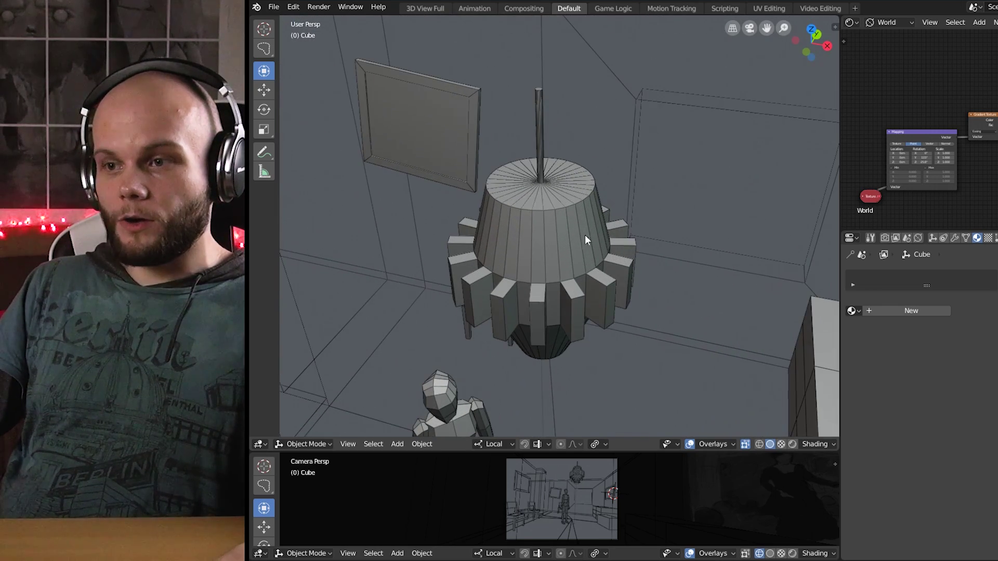
Open the hanging lamp's mesh for editing, select a single side face on its upper cone, and clear the selection
click(523, 229)
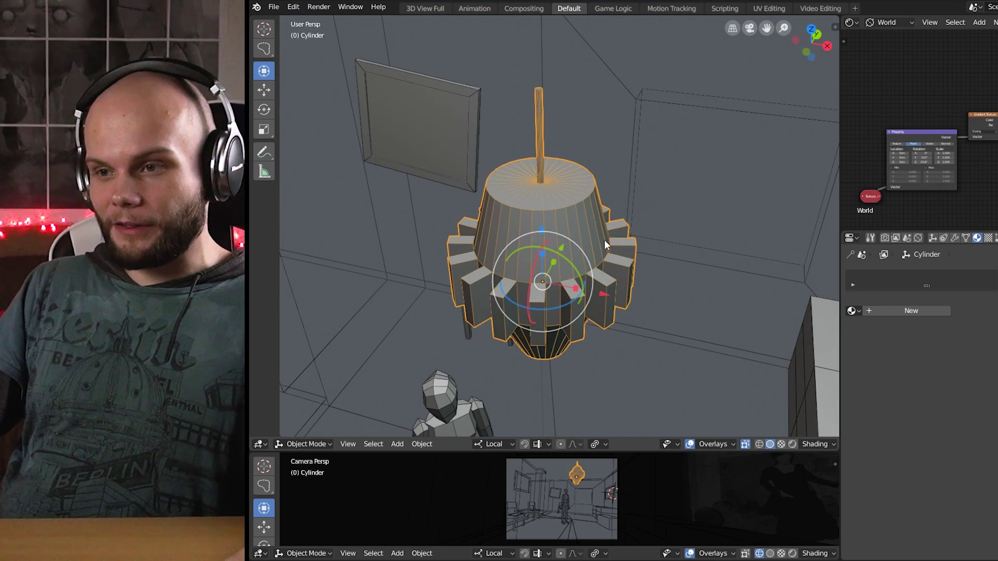
key(Tab)
scroll(557, 235, up, 3)
mouse_move(568, 233)
middle_down()
mouse_move(575, 227)
mouse_move(560, 238)
middle_up()
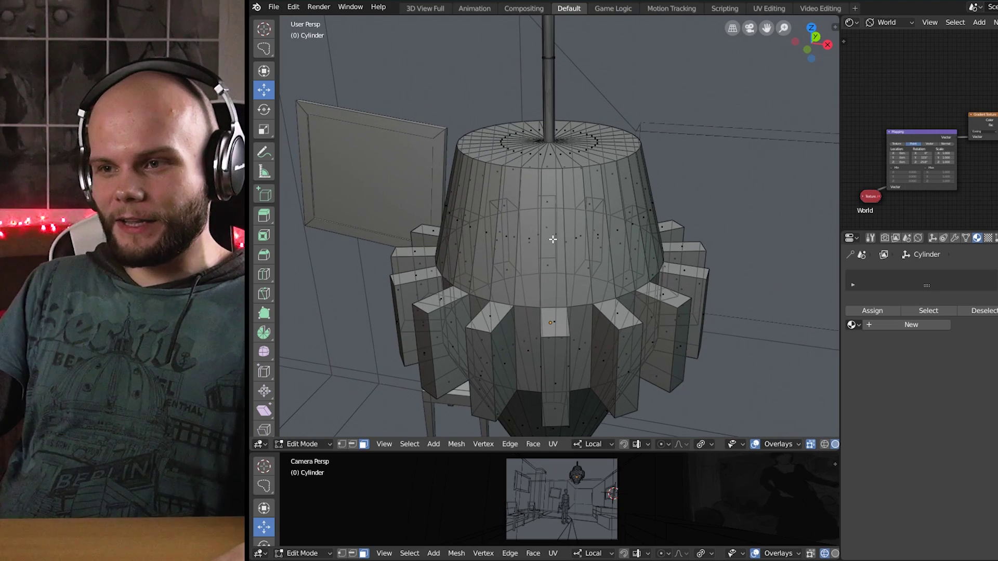
click(552, 239)
middle_drag(639, 252, 581, 261)
scroll(553, 278, up, 2)
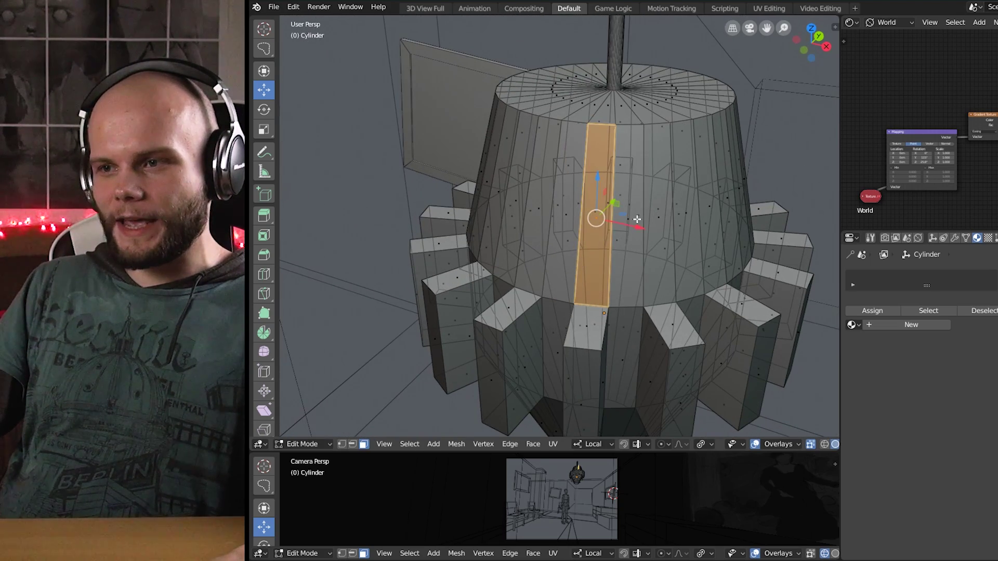
key(alt+a)
middle_drag(670, 240, 623, 253)
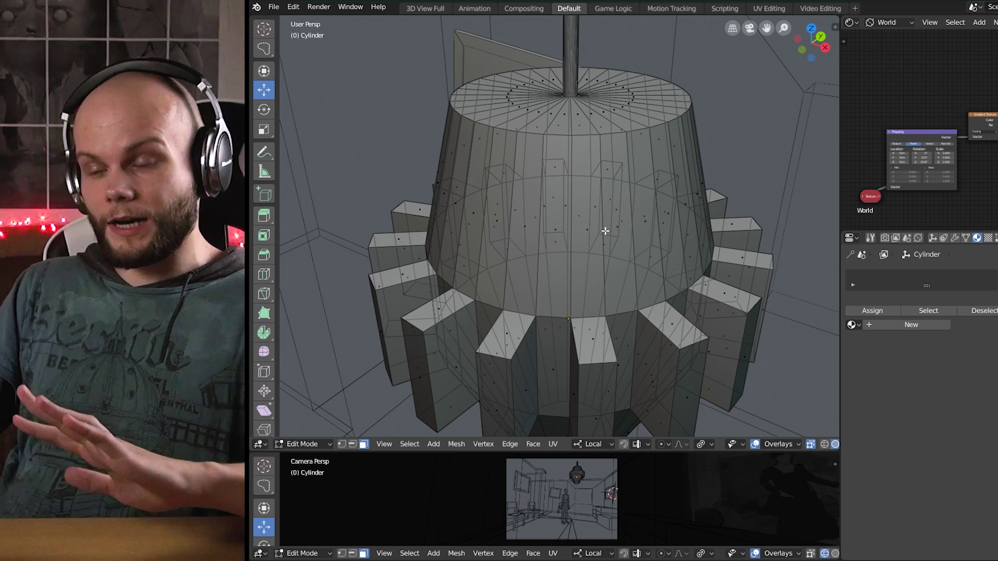
Try a face loop selection around the lamp's upper cone, clear it, and switch to edge selection mode
middle_drag(605, 231, 606, 158)
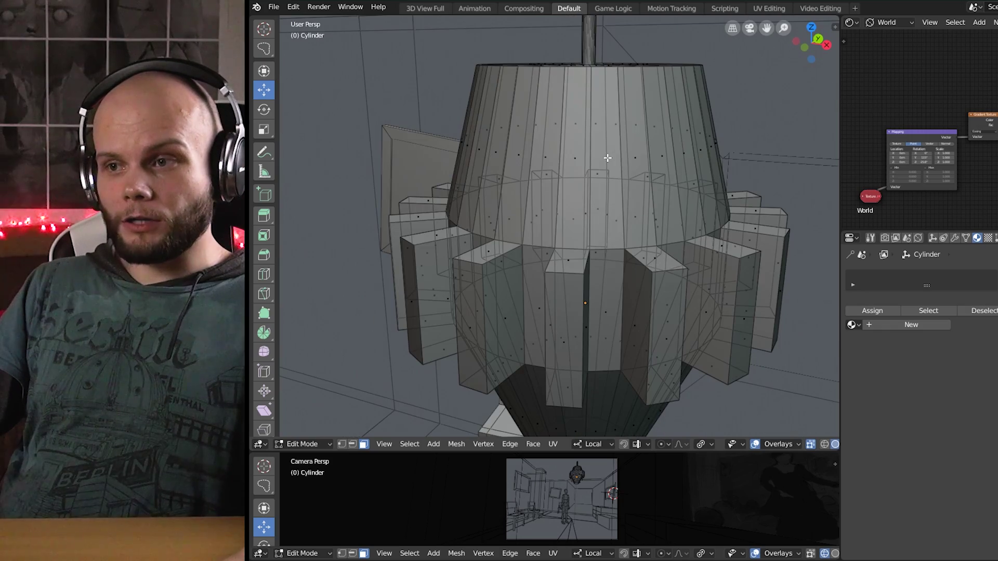
alt+click(607, 157)
mouse_move(659, 217)
middle_down()
mouse_move(622, 272)
mouse_move(655, 223)
middle_up()
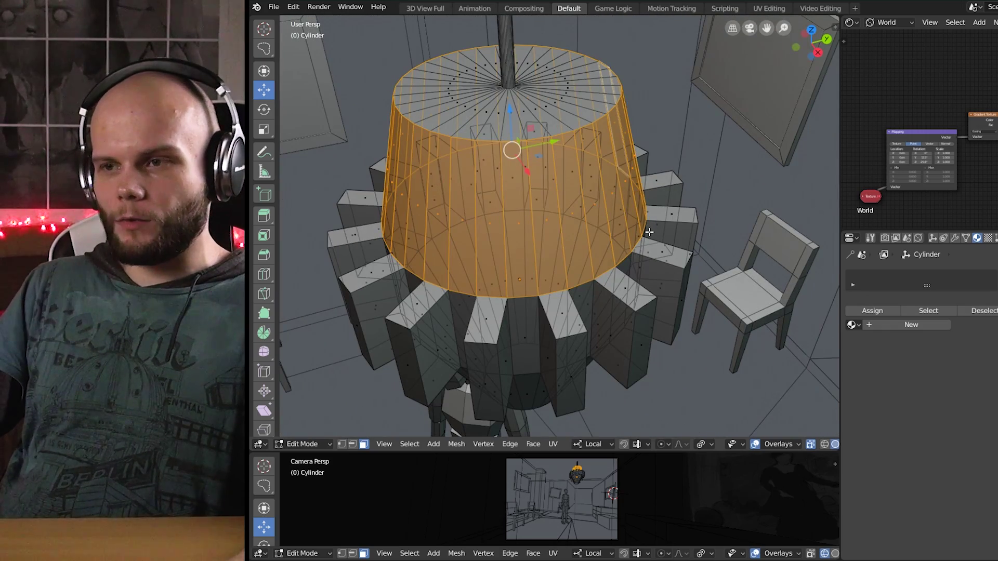
key(alt+a)
key(2)
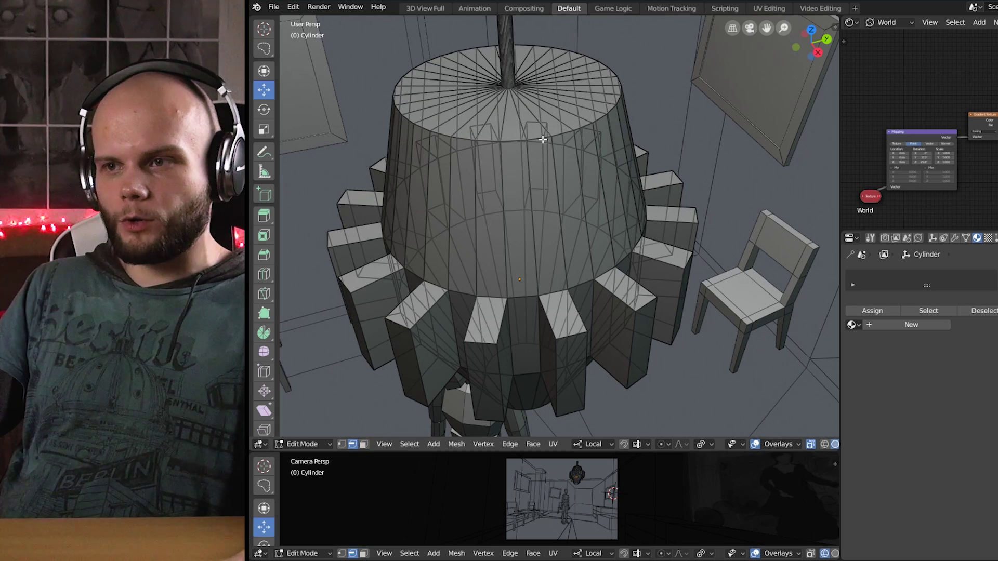
middle_drag(560, 166, 634, 182)
Return to face selection mode and select the full ring of side faces on the lamp's upper cone
key(alt+a)
key(3)
alt+click(588, 151)
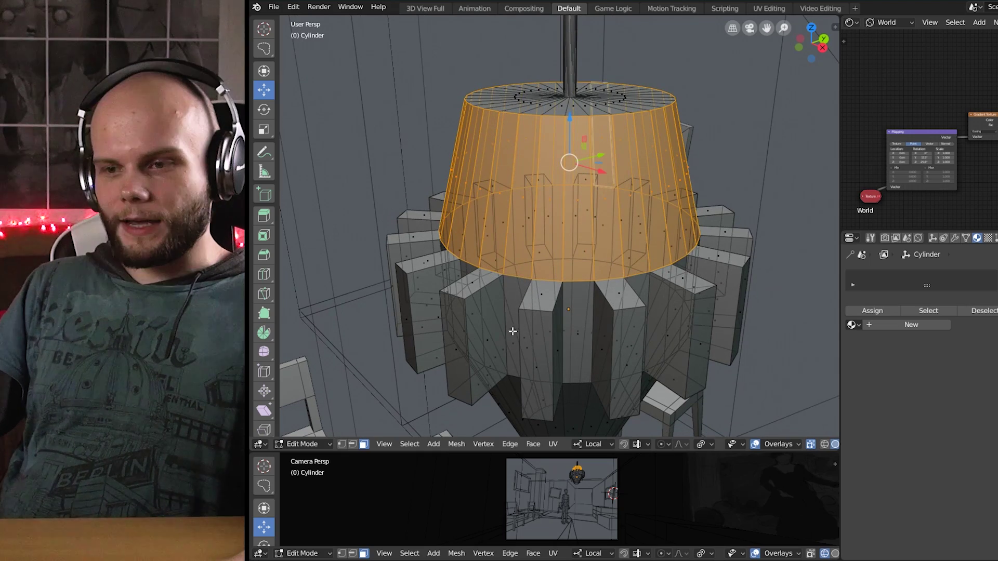
Try extruding alternate side faces of the lamp's upper cone outward after a Checker Deselect, and undo the extrusion
click(410, 445)
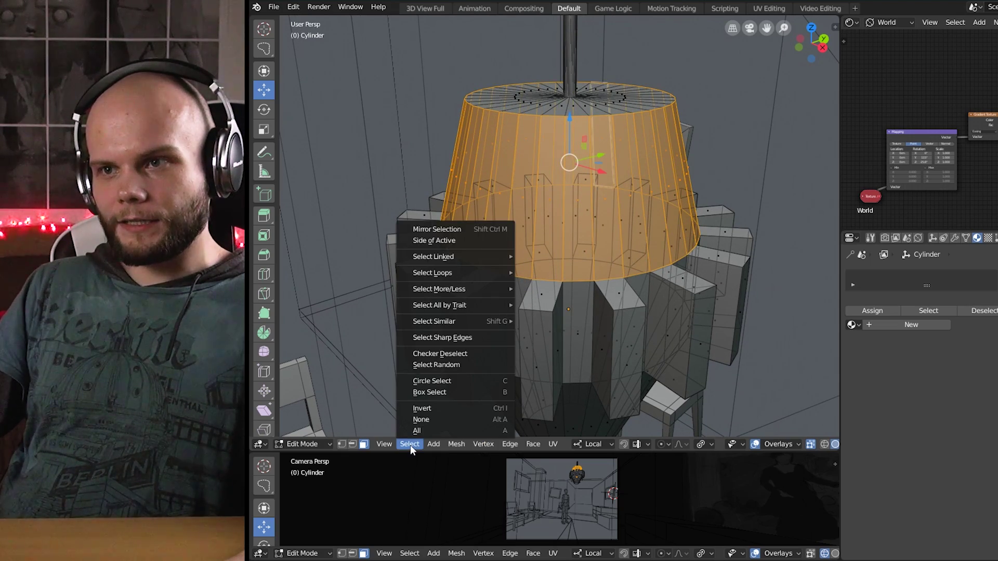
click(416, 353)
middle_drag(571, 275, 523, 258)
key(e)
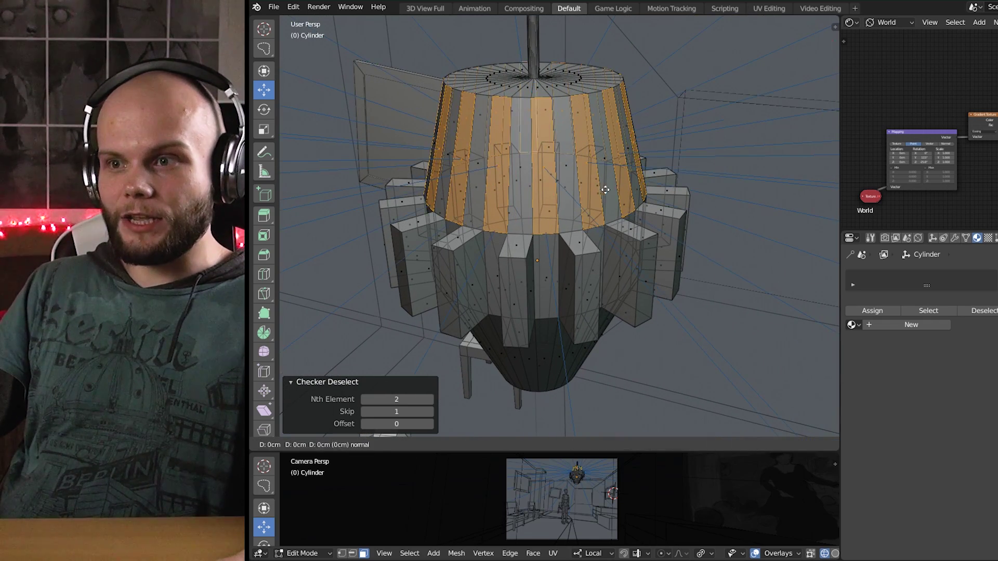
click(644, 171)
middle_drag(673, 432, 648, 456)
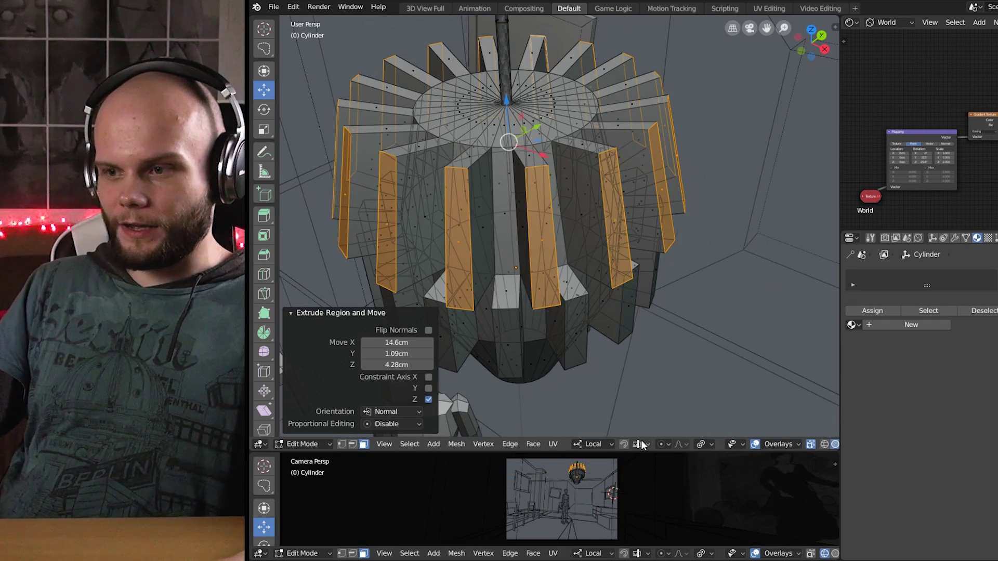
click(704, 444)
click(713, 445)
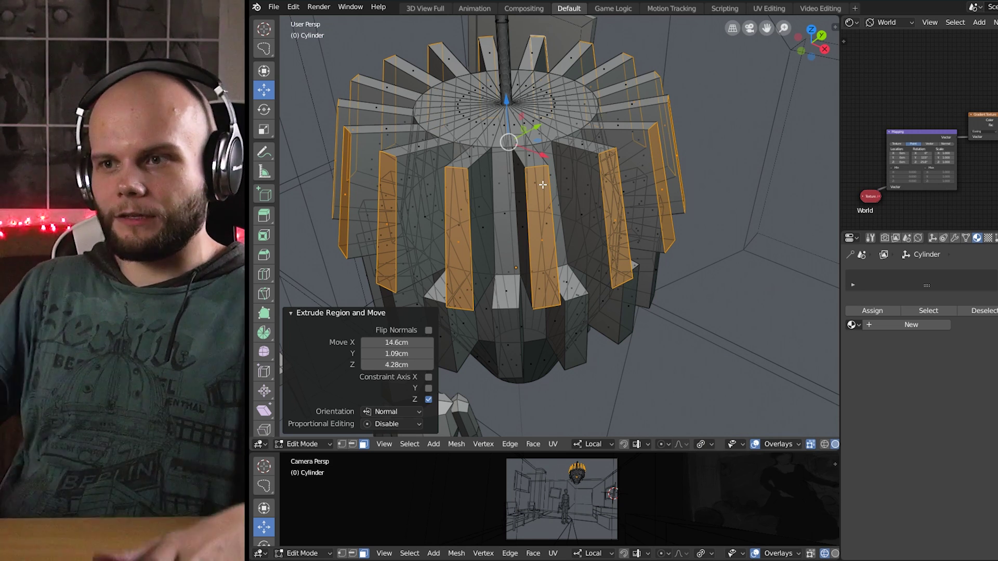
middle_drag(548, 187, 527, 207)
key(ctrl+z)
Leave the lamp's mesh editing, clear the selection, and check the lamp's silhouette in the maximized camera view
key(Tab)
middle_drag(665, 262, 646, 225)
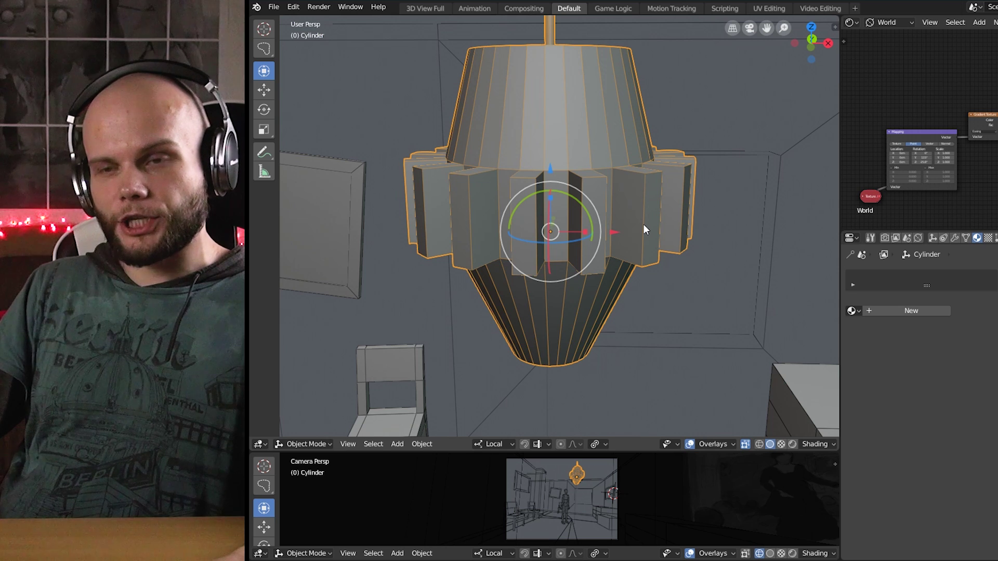
scroll(644, 224, down, 2)
key(alt+a)
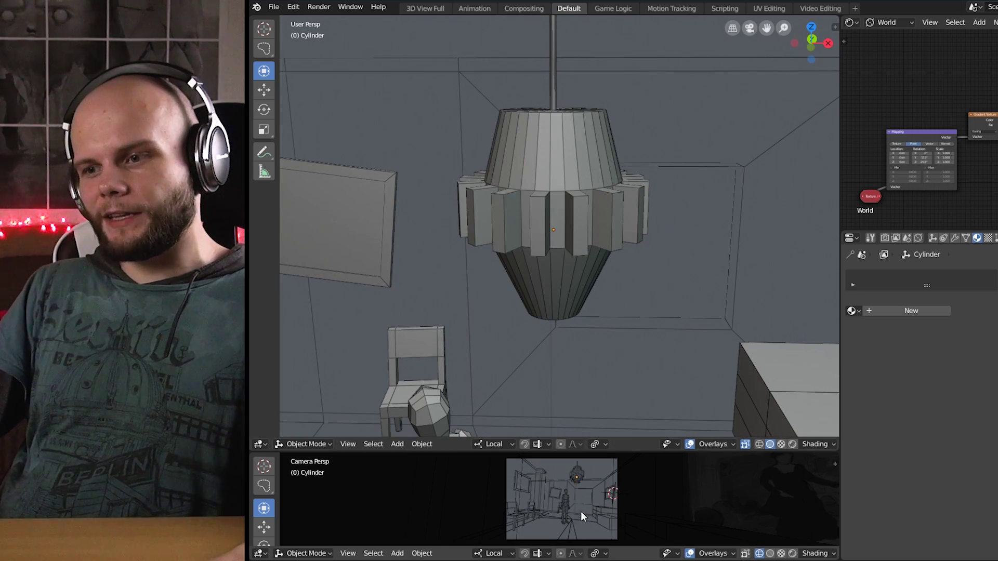
key(ctrl+space)
scroll(711, 363, up, 6)
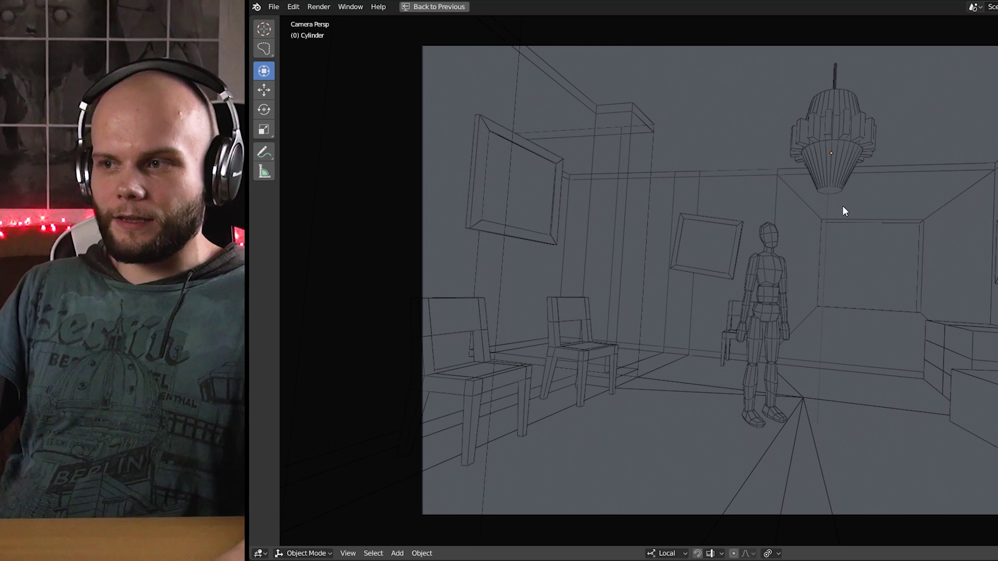
key(ctrl+space)
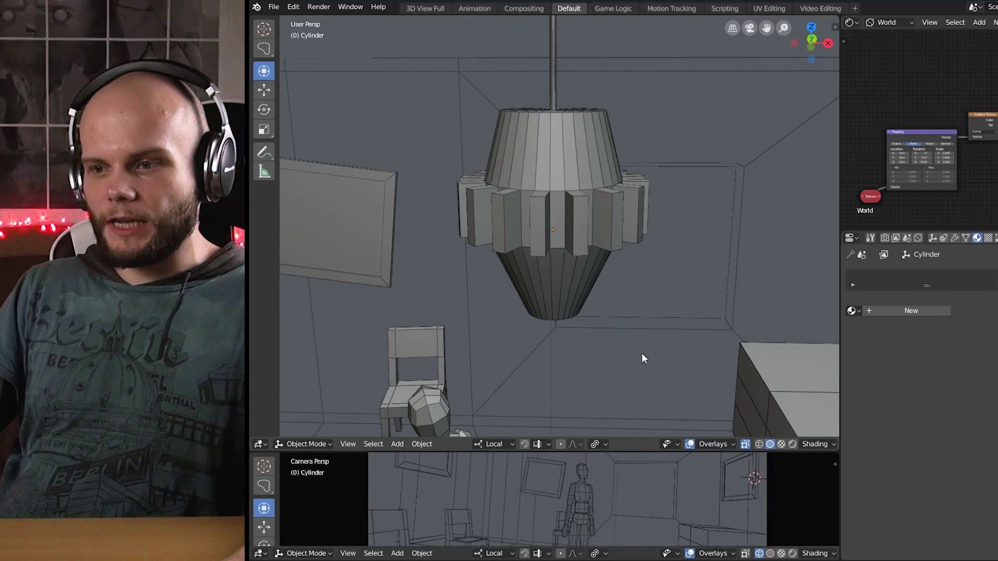
Model a two-pane window frame with a central post and a sill on the room's back wall
scroll(643, 230, down, 8)
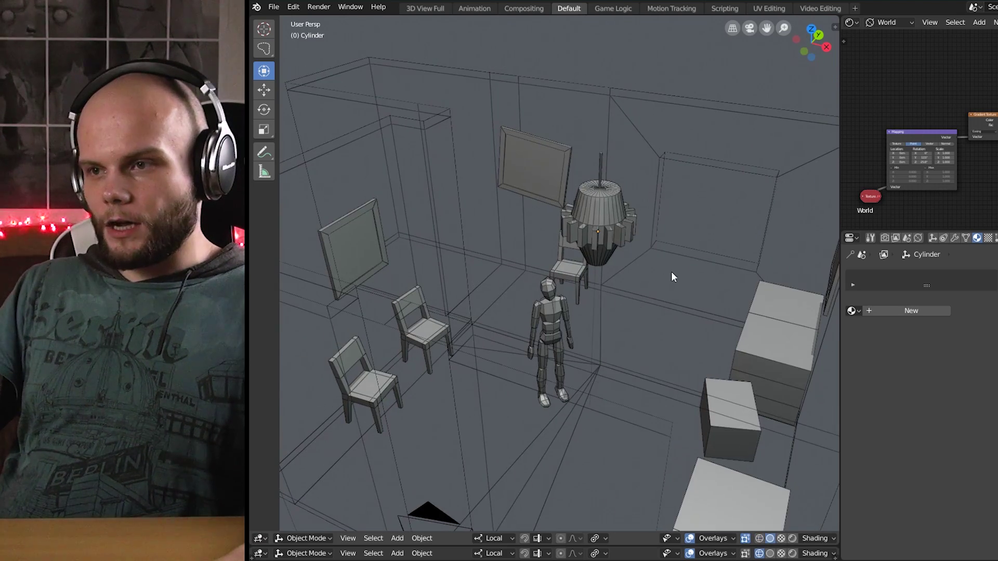
shift+middle_drag(673, 273, 582, 314)
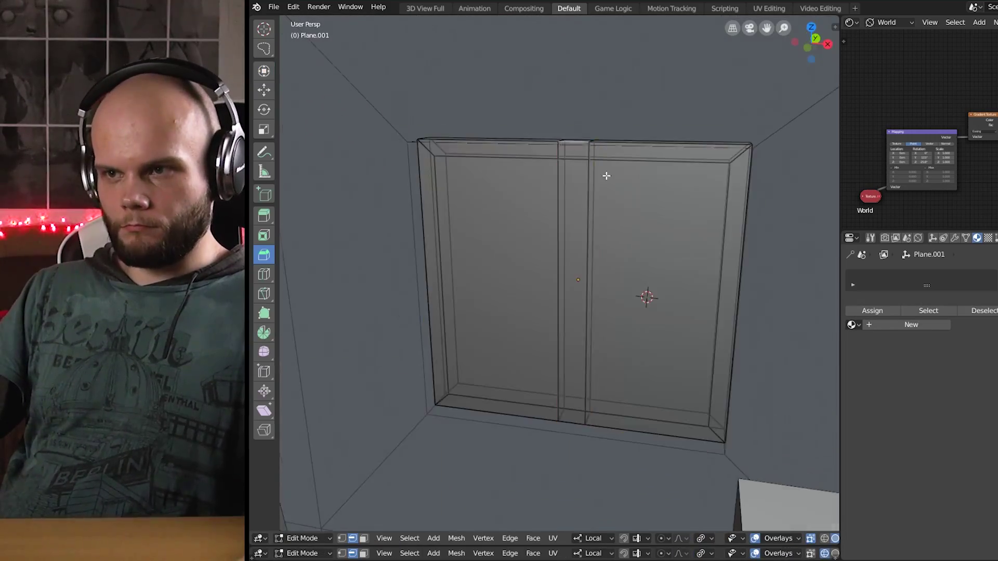
click(414, 538)
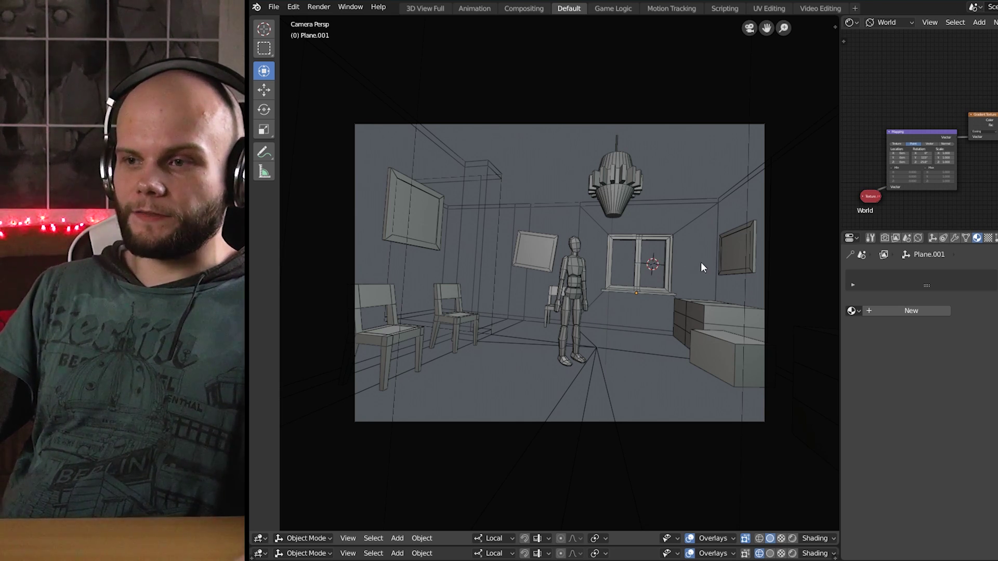
Separate one sash's faces from the window frame into their own object and rotate the sash open 50° about Z
middle_drag(700, 263, 632, 331)
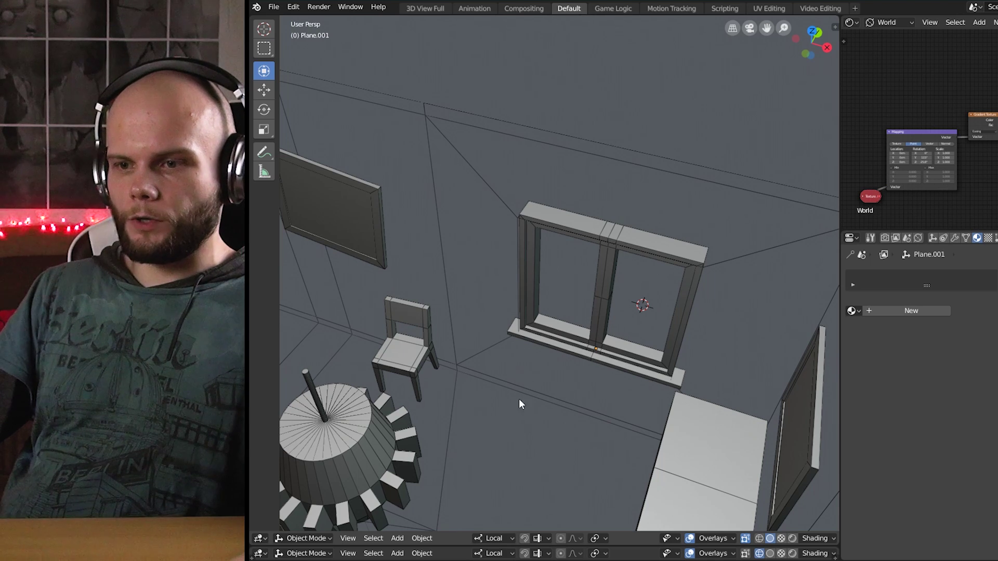
shift+middle_drag(518, 398, 716, 286)
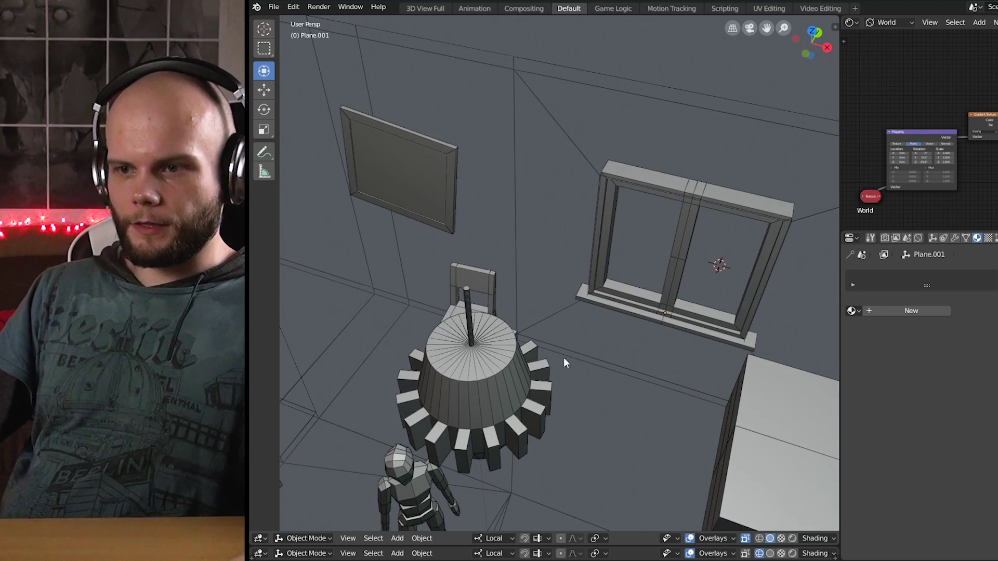
shift+middle_drag(645, 335, 587, 338)
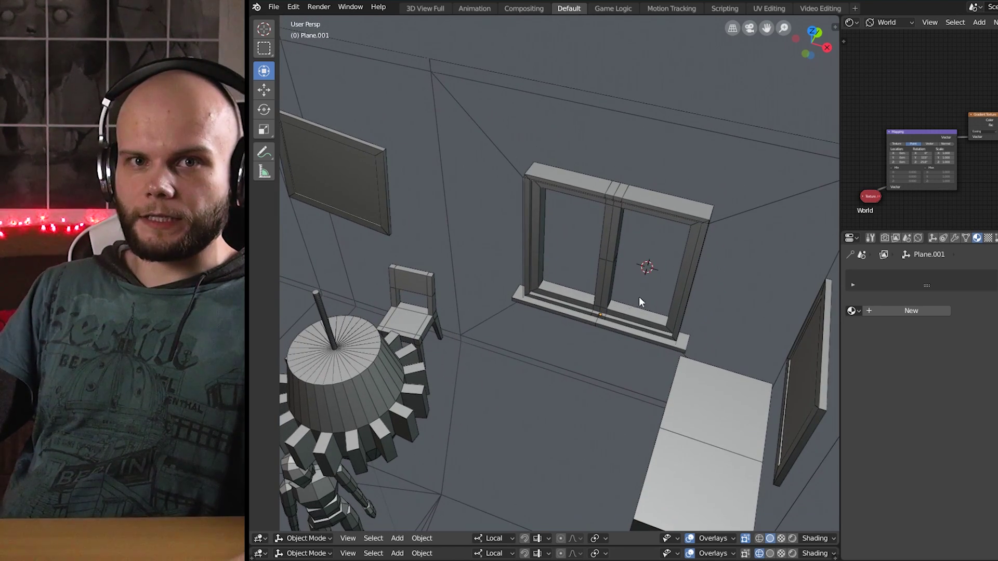
scroll(672, 282, up, 4)
middle_drag(672, 282, 583, 295)
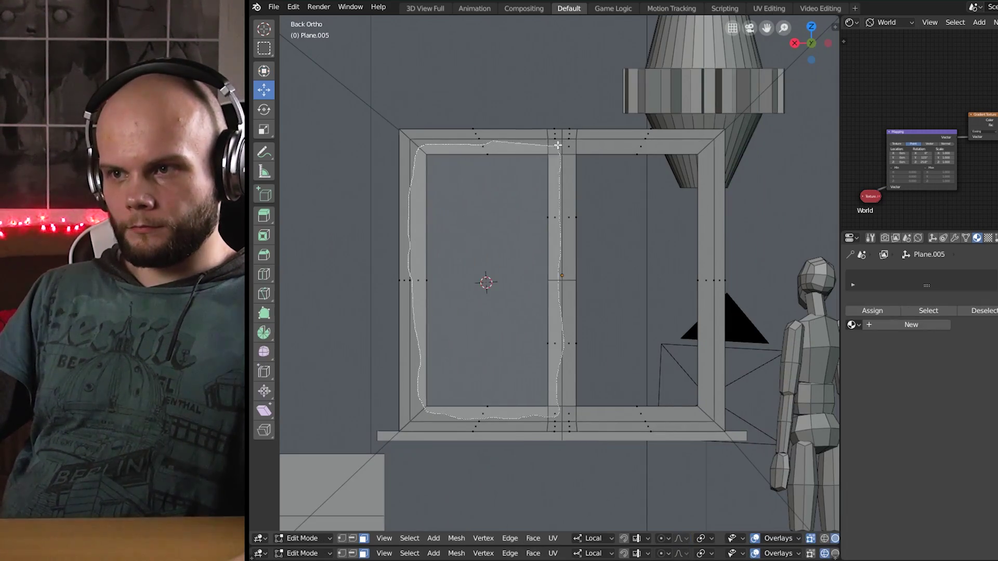
click(456, 537)
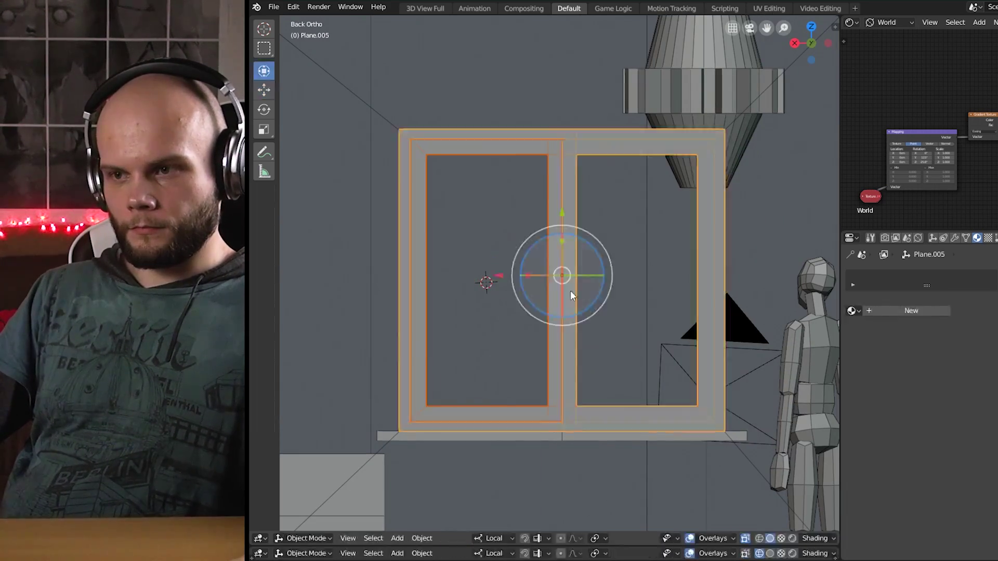
middle_drag(570, 291, 466, 378)
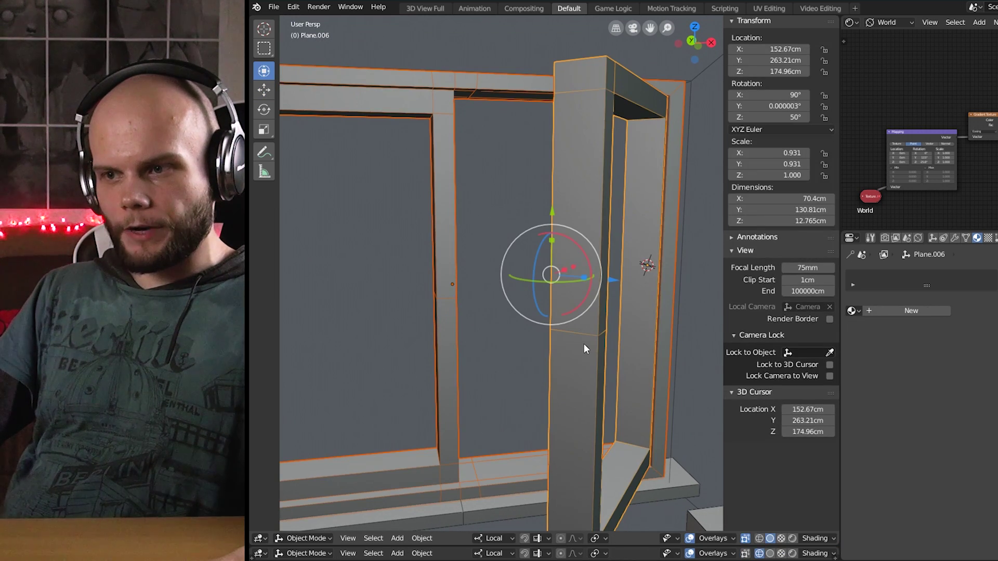
Select the window frame together with the open sash and open both meshes for editing
click(584, 344)
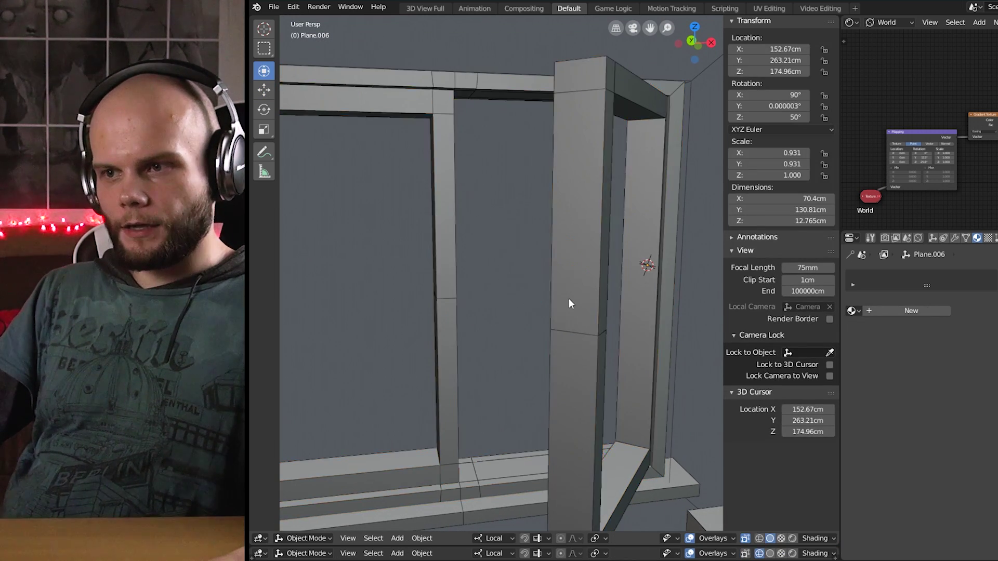
click(444, 273)
scroll(448, 277, down, 1)
click(566, 243)
click(460, 234)
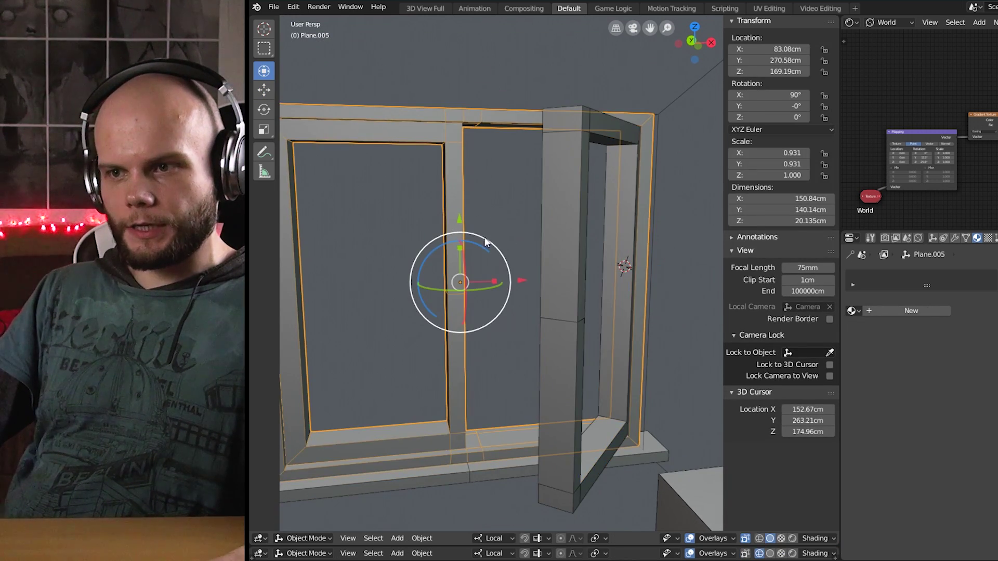
shift+click(572, 252)
key(Tab)
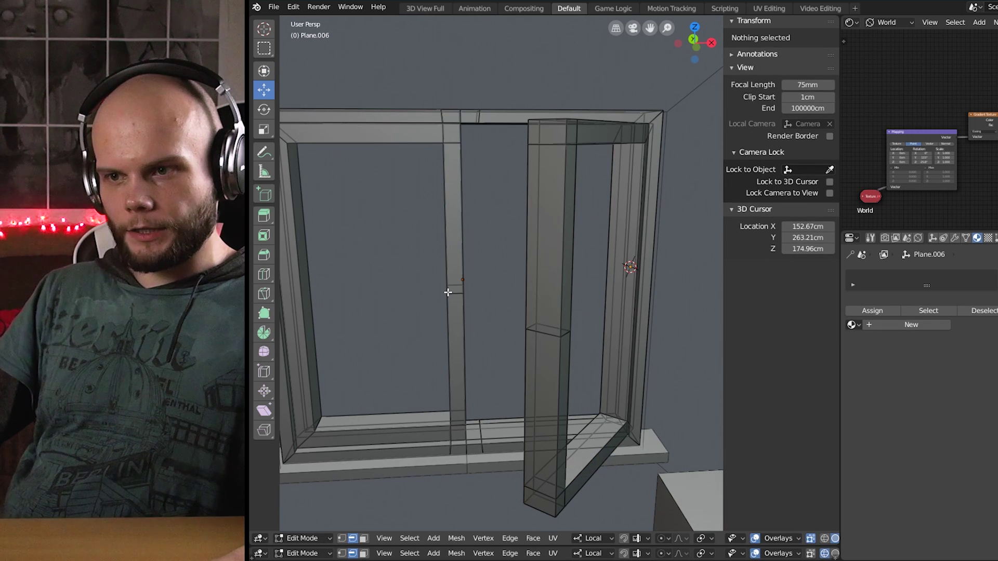
Bevel the middle cross edges on the window's central post and open sash, and select one small face on each resulting band
click(454, 293)
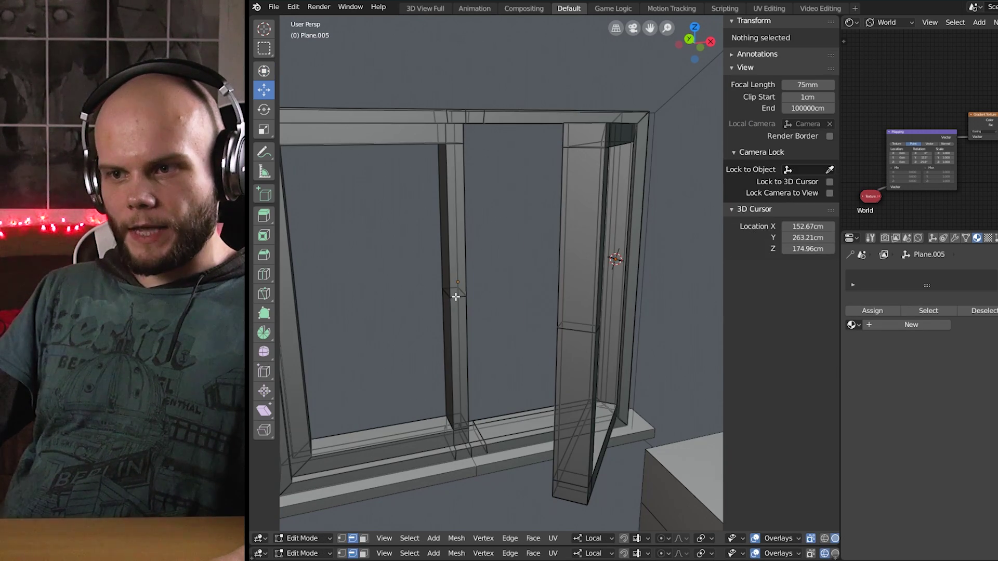
alt+click(455, 297)
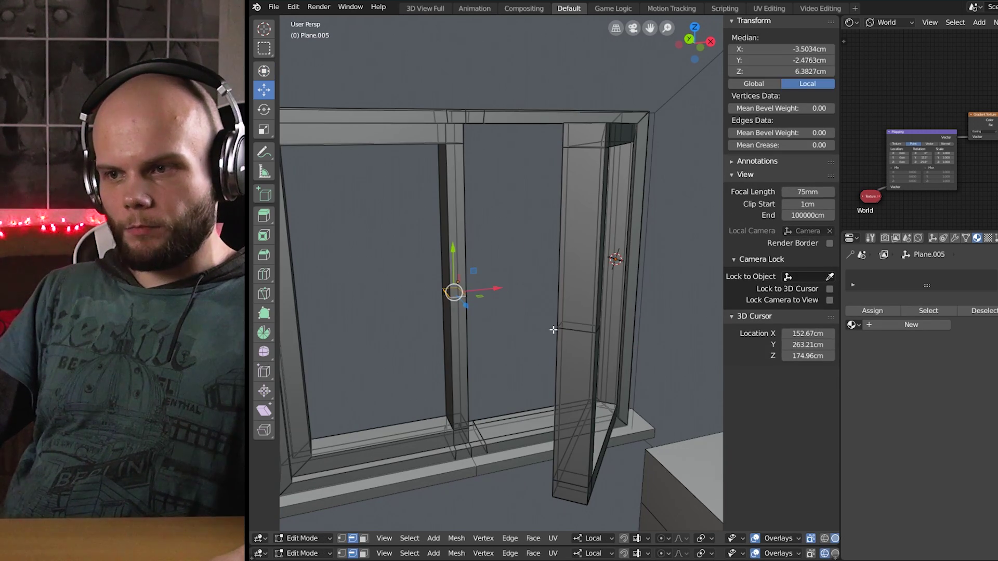
scroll(575, 330, up, 4)
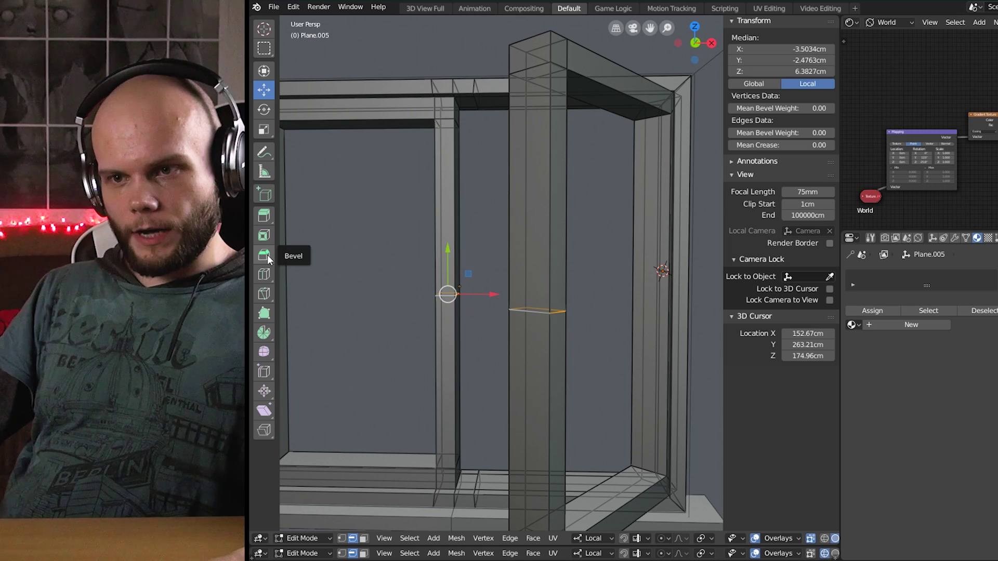
click(267, 255)
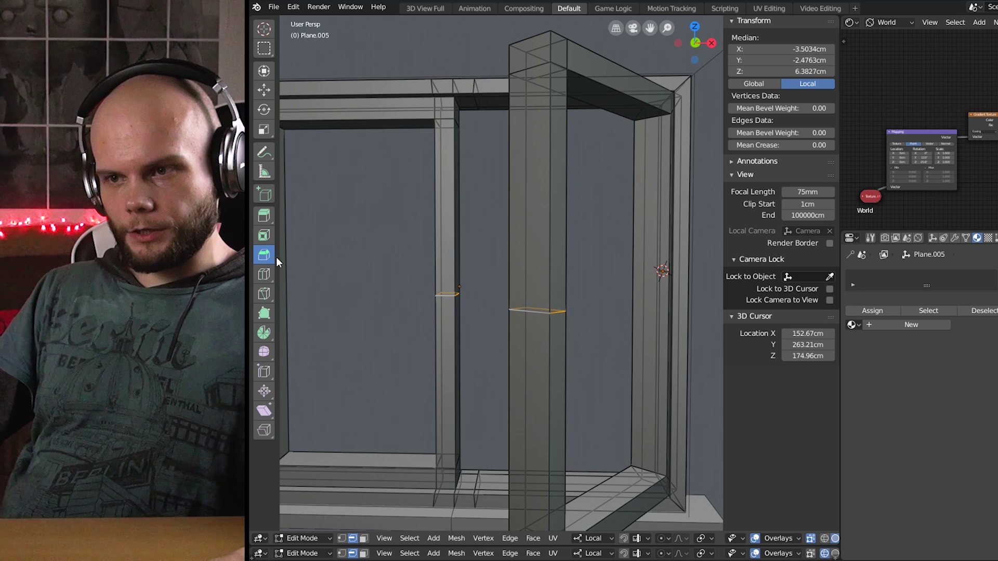
drag(536, 315, 558, 302)
key(alt+a)
middle_drag(557, 329, 581, 345)
mouse_move(577, 363)
middle_down()
mouse_move(583, 379)
mouse_move(579, 352)
middle_up()
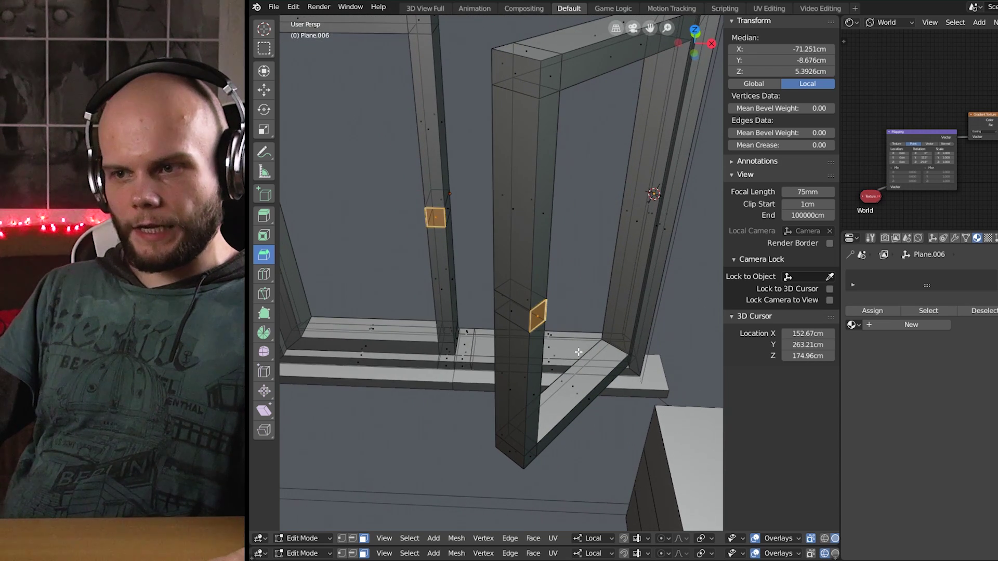
Try extruding the two small selected faces together along a shared normal, and undo it
key(e)
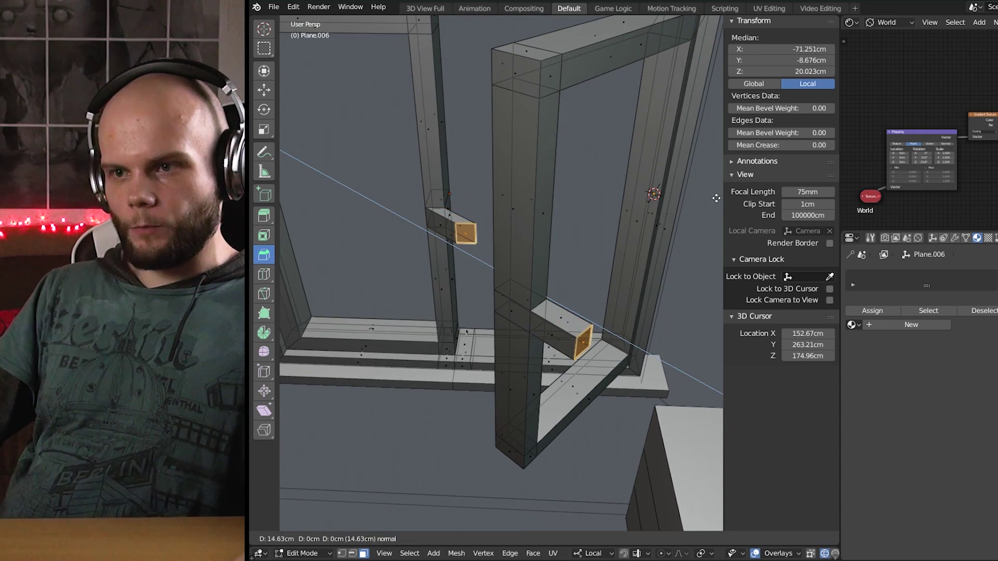
right_click(683, 262)
key(ctrl+z)
Set the pivot point to Individual Origins and extrude the selected faces outward, then sideways, to form the window handles
click(708, 539)
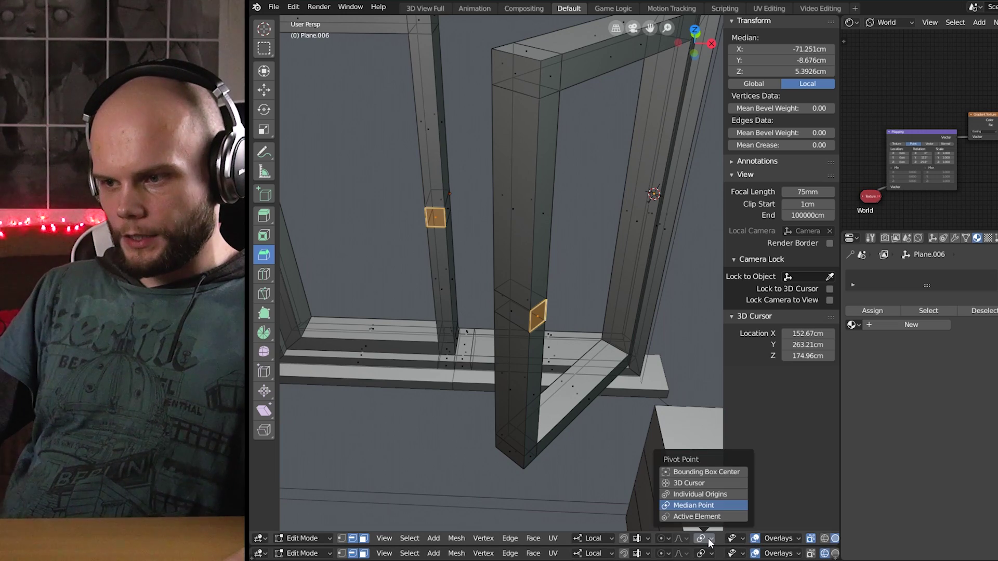
key(e)
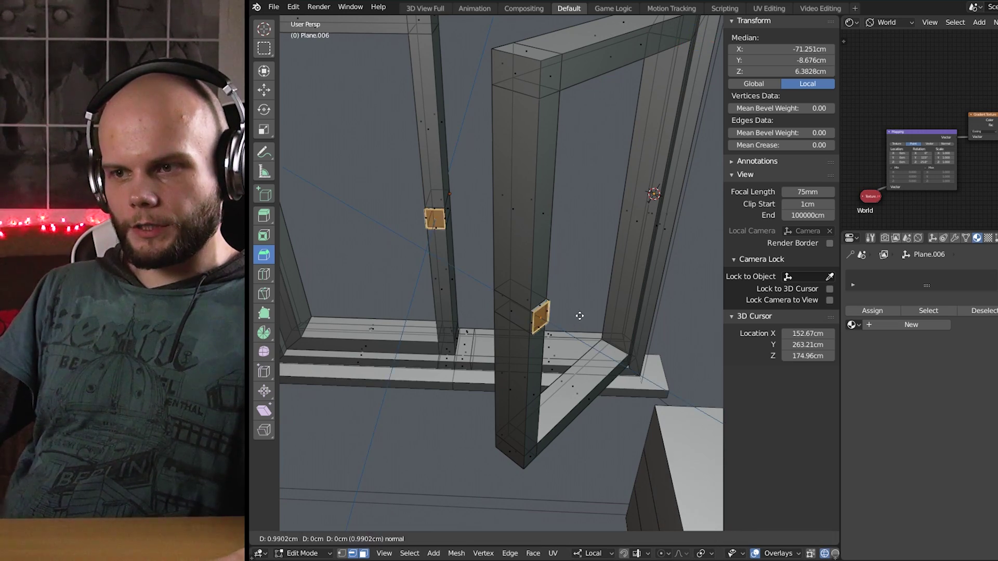
click(590, 305)
middle_drag(345, 276, 616, 267)
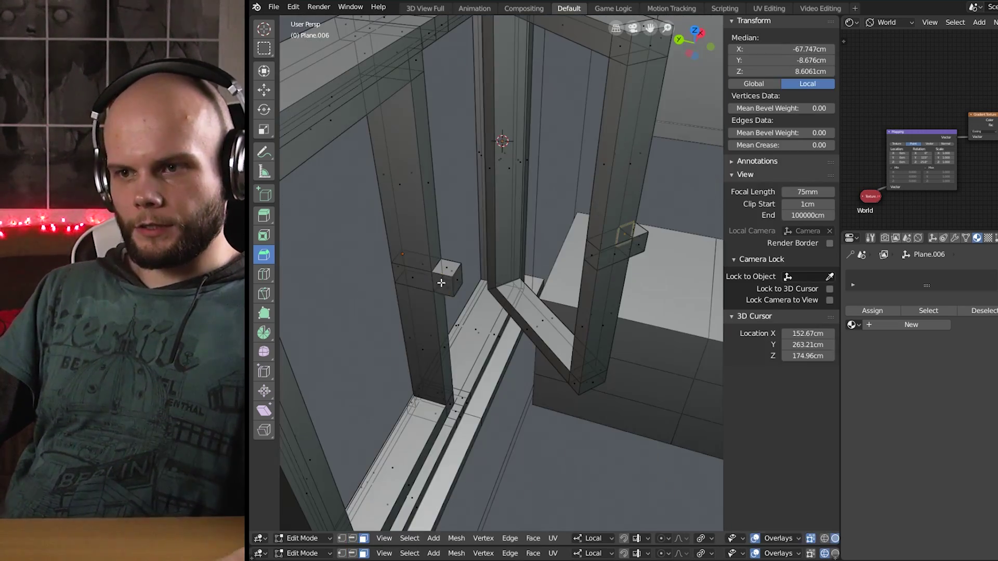
key(e)
Select the linked geometry of both window handles and scale them down
click(264, 48)
key(l)
key(l)
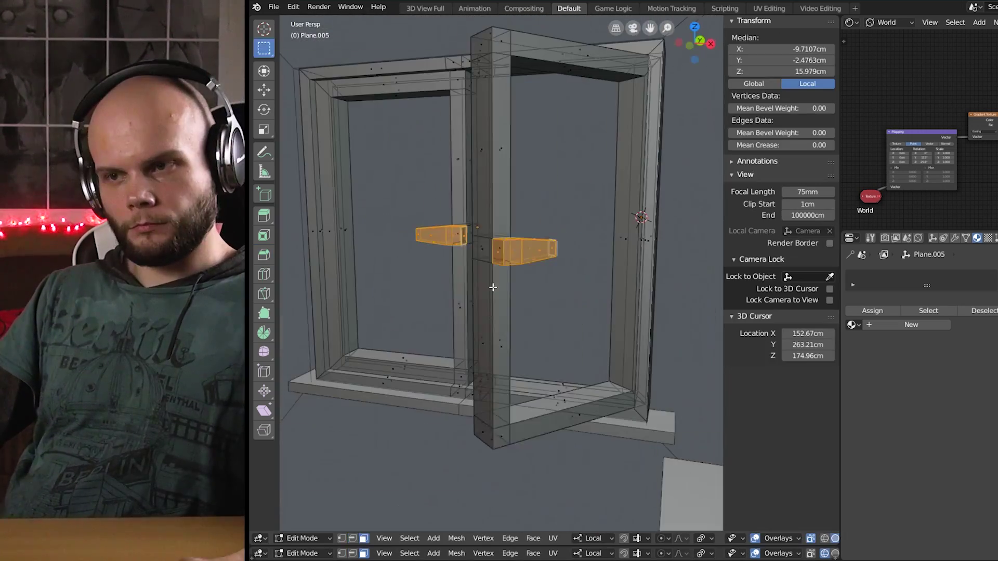
click(264, 129)
middle_drag(492, 285, 519, 249)
drag(522, 193, 463, 251)
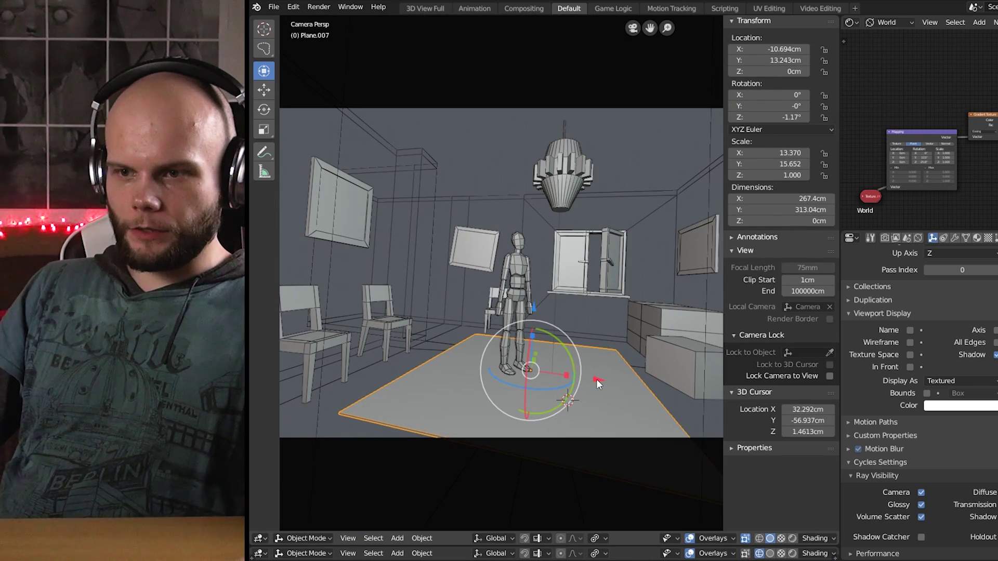
Move the rug plane on the floor slightly along the X axis
drag(597, 379, 593, 379)
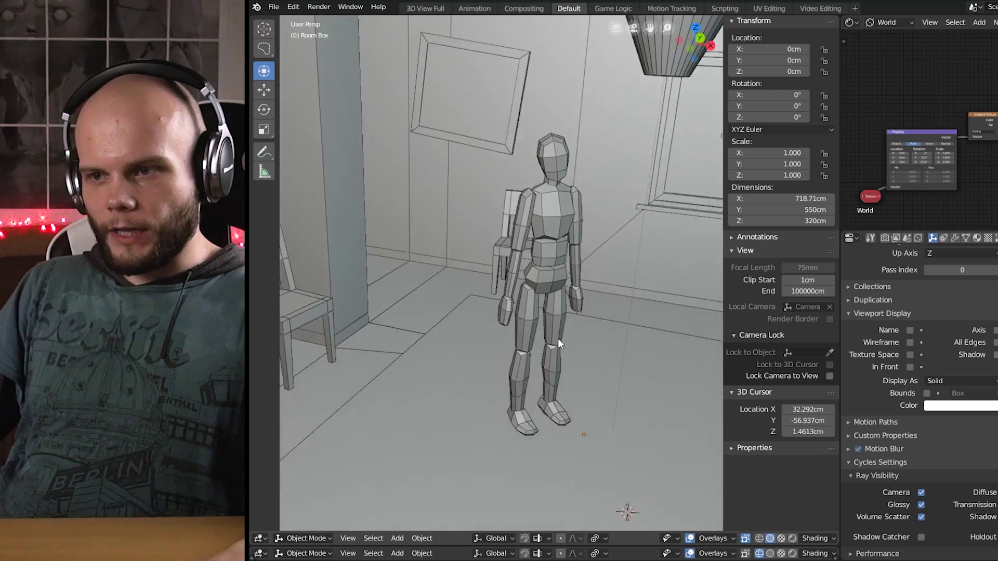
Build a flared floor-length skirt from a cylinder around the figure's waist and shift its hem out to one side
scroll(557, 339, down, 3)
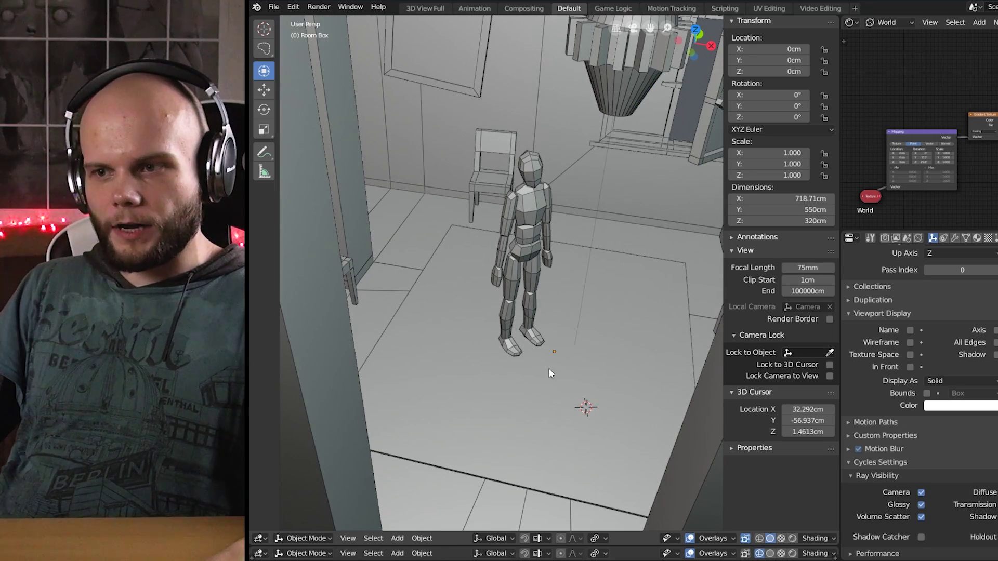
middle_drag(556, 254, 559, 305)
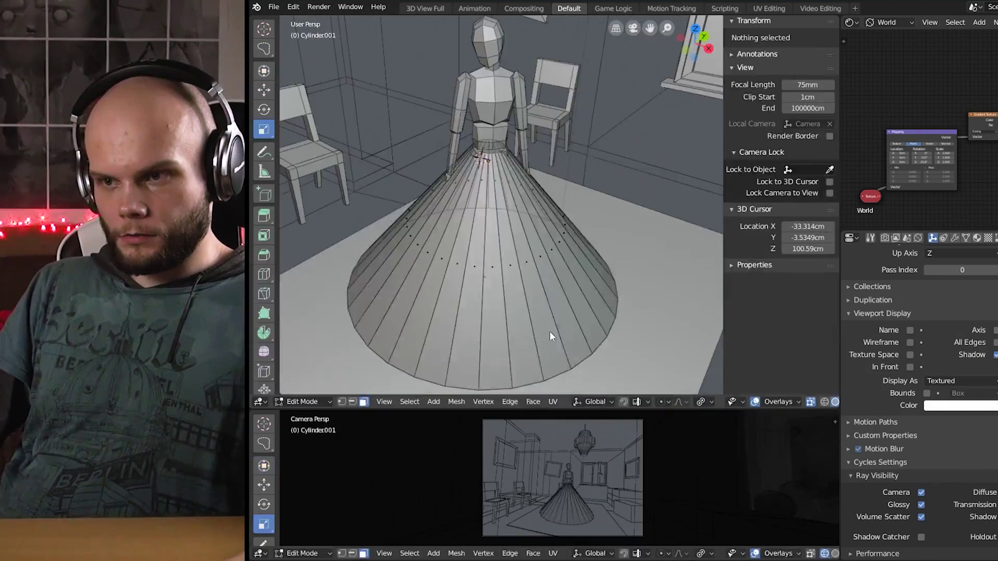
key(alt+a)
middle_drag(583, 214, 567, 281)
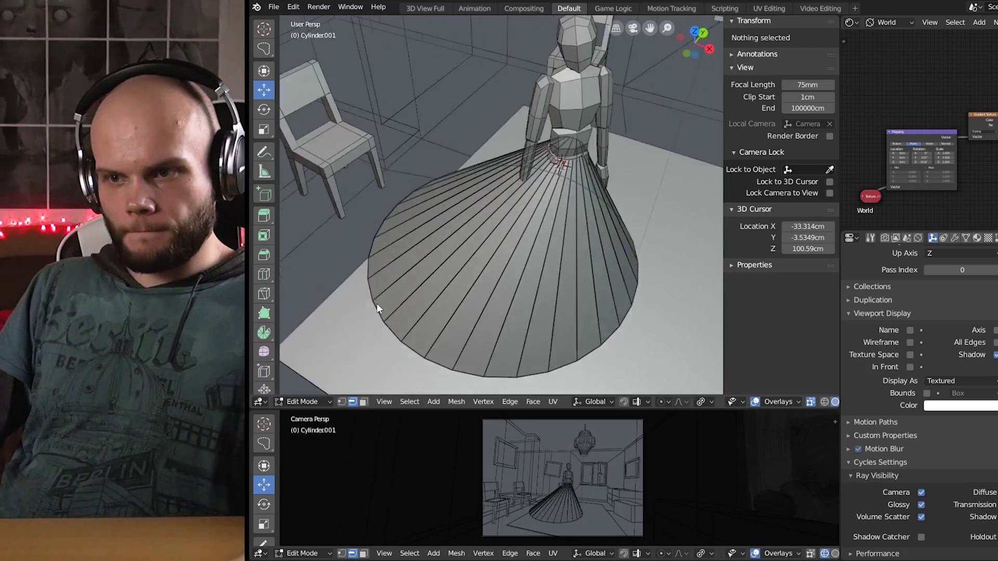
Turn on proportional editing and shift part of the skirt's hem to shape the fabric's fall
middle_drag(378, 307, 338, 319)
click(414, 301)
key(o)
drag(436, 286, 464, 276)
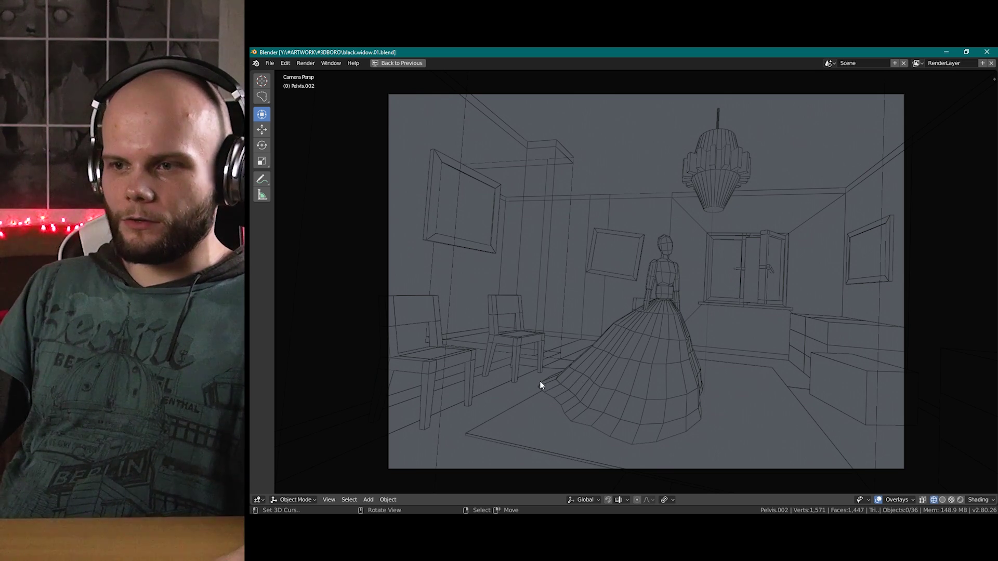
Paste a second mannequin into the scene and move it about 76 cm along X, beside the dressed figure
key(ctrl+space)
key(Home)
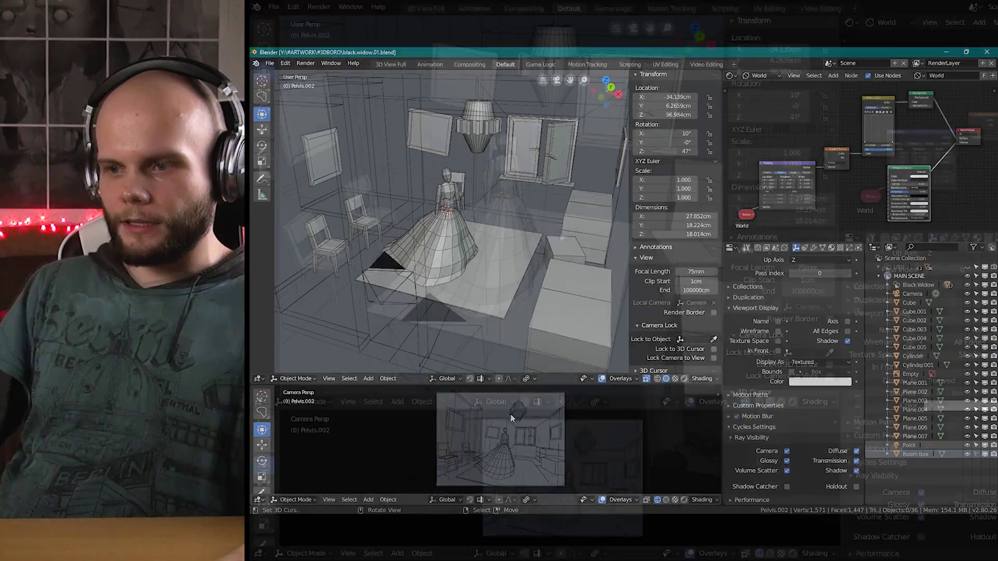
scroll(554, 245, down, 3)
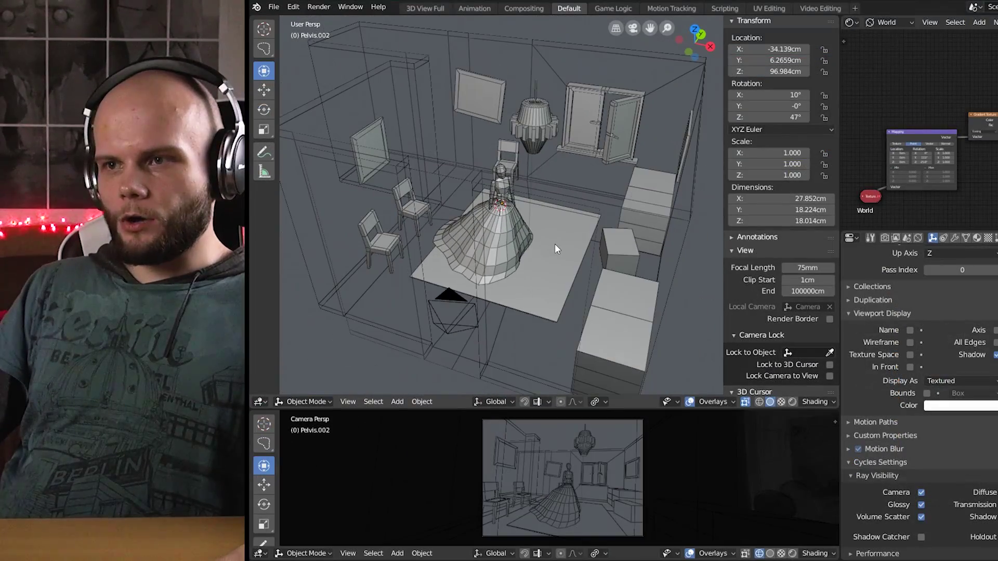
middle_drag(554, 244, 523, 266)
scroll(556, 248, up, 1)
scroll(523, 222, up, 5)
shift+middle_drag(523, 266, 538, 226)
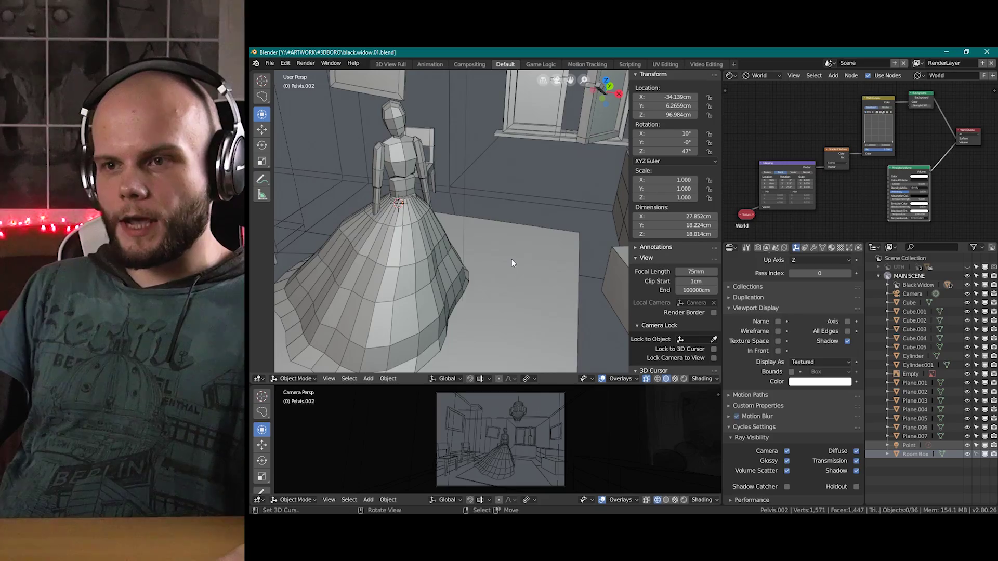
key(ctrl+v)
key(ctrl+KP_1)
key(shift+z)
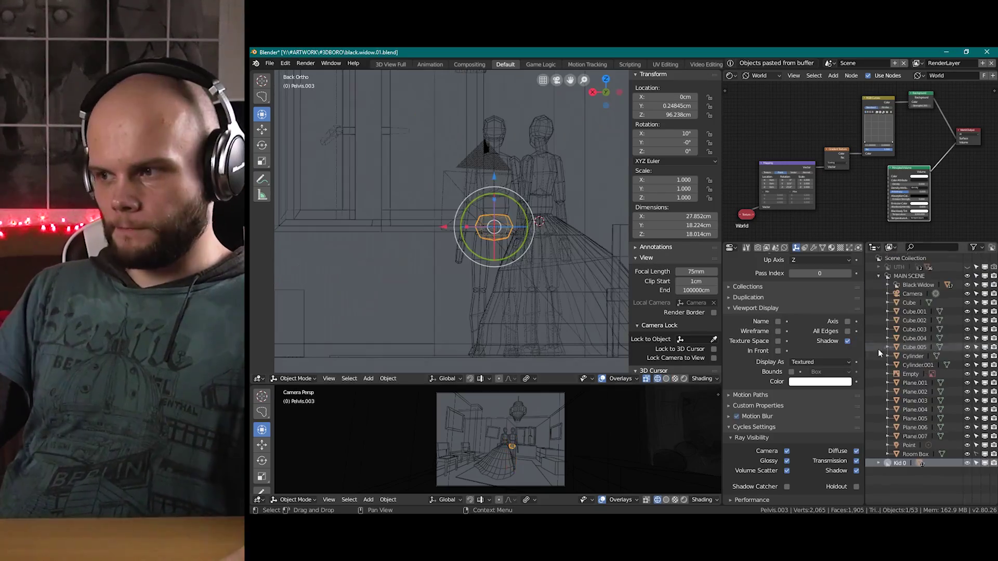
click(909, 311)
key(b)
drag(915, 476, 968, 312)
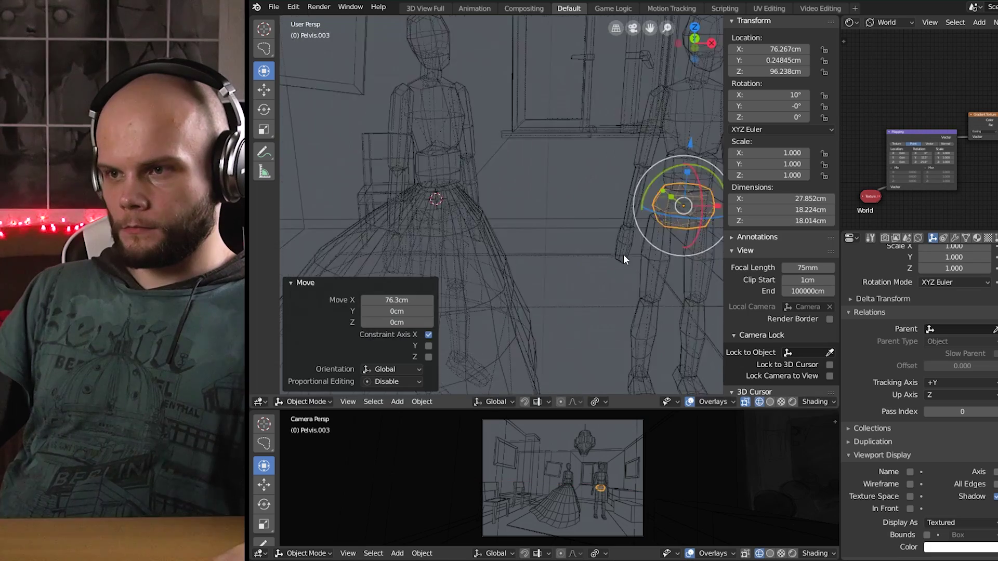
Scale the pasted mannequin down to child size, about 0.64, and lower it along Z to stand on the floor
key(ctrl+KP_1)
shift+middle_drag(546, 212, 563, 233)
key(s)
click(527, 213)
key(g)
key(z)
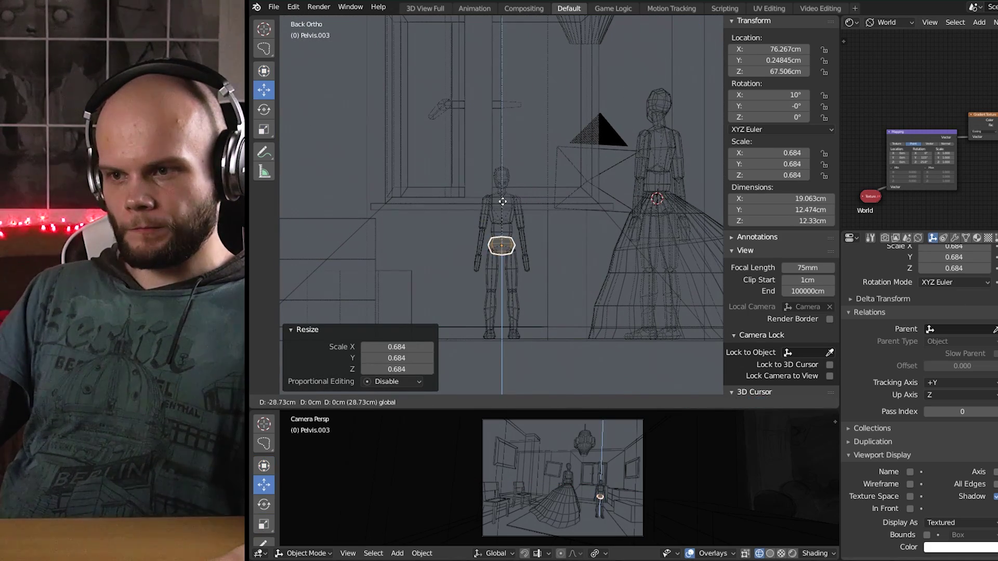
click(575, 258)
key(s)
click(617, 203)
key(g)
key(z)
click(608, 210)
Enlarge the child figure's head to a scale of about 1.127, comparing it with the unscaled head
click(504, 196)
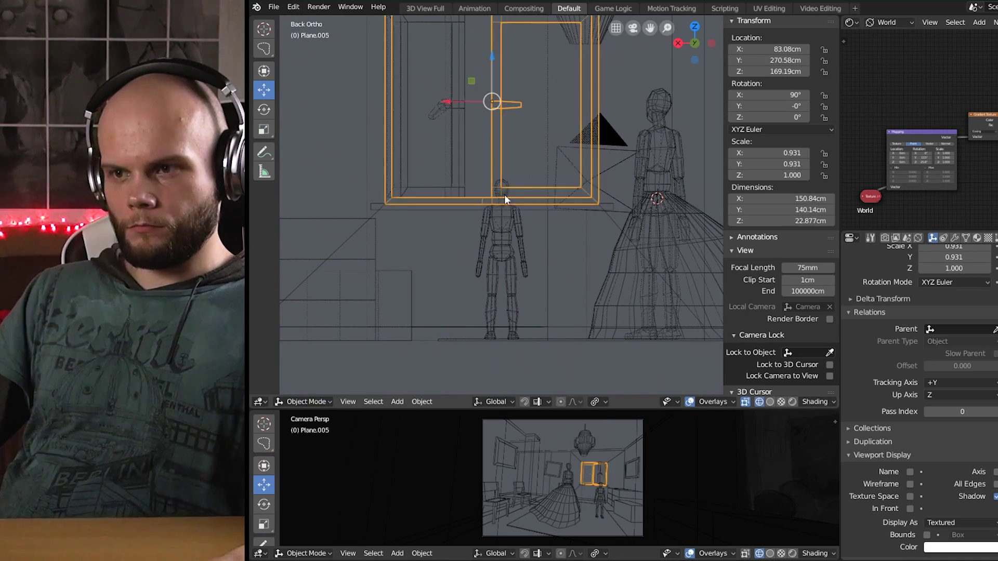
click(503, 195)
key(s)
click(574, 164)
key(alt+a)
key(ctrl+z)
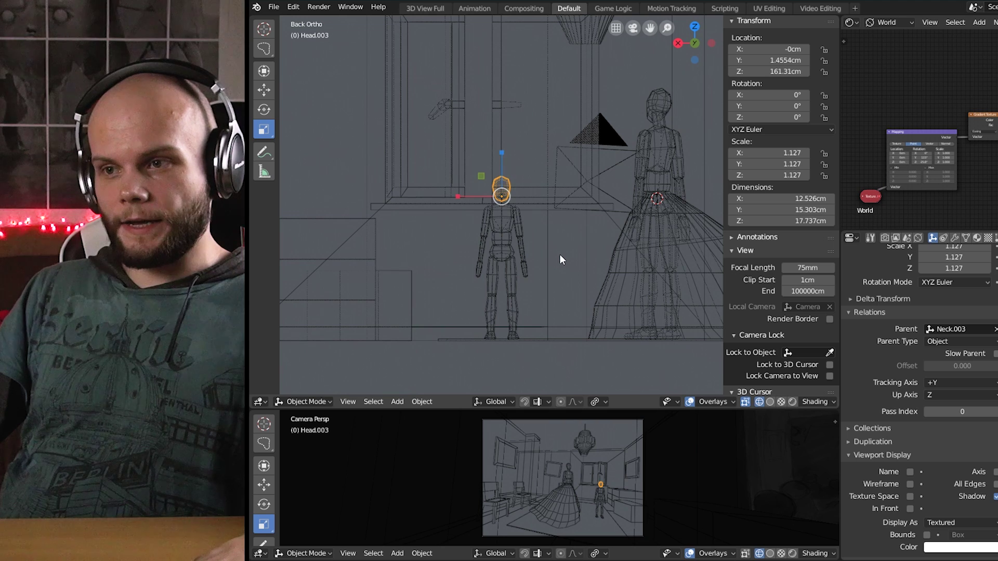
key(ctrl+z)
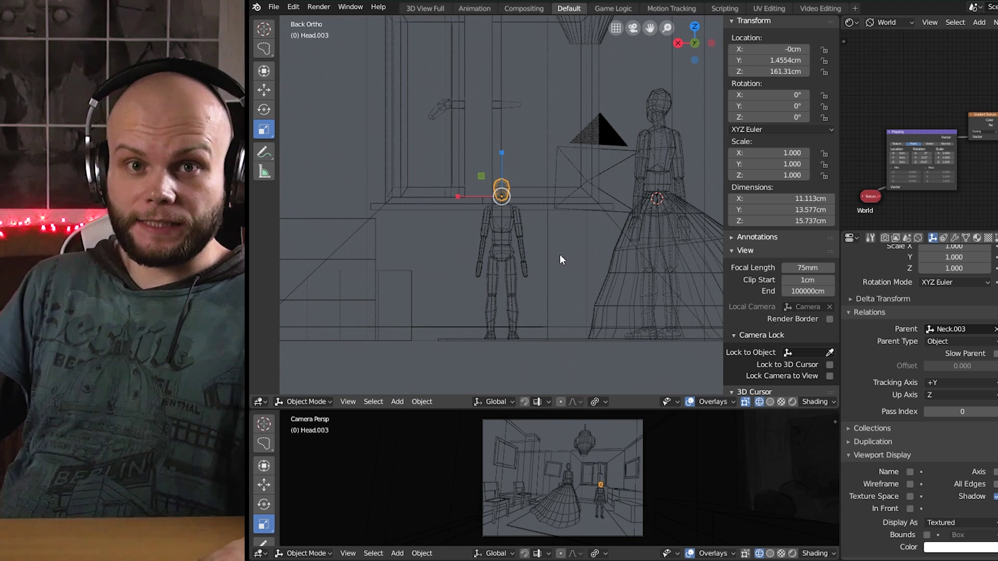
key(ctrl+shift+z)
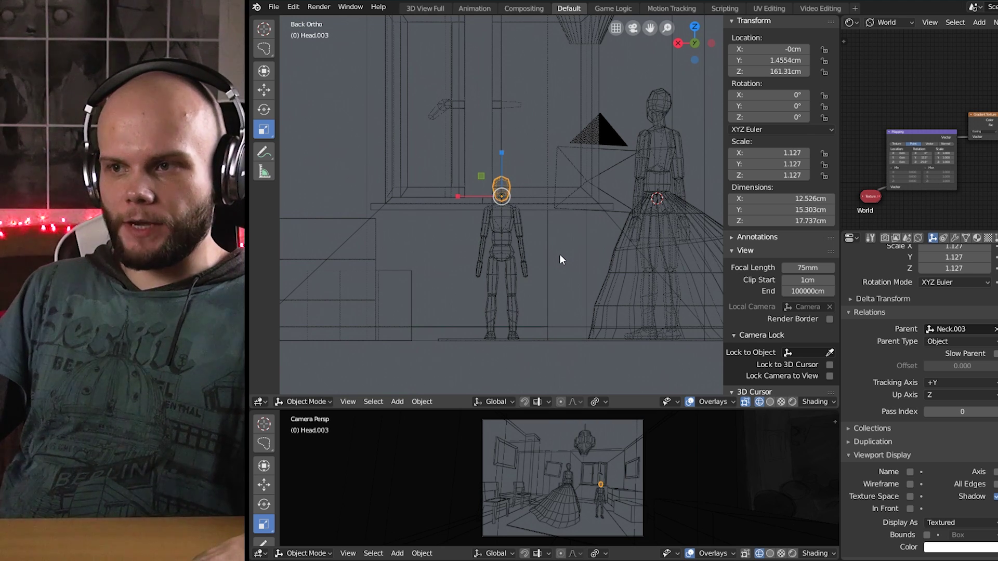
Enlarge the child figure's head slightly more, to a scale of about 1.141
middle_drag(560, 254, 538, 226)
scroll(594, 235, up, 4)
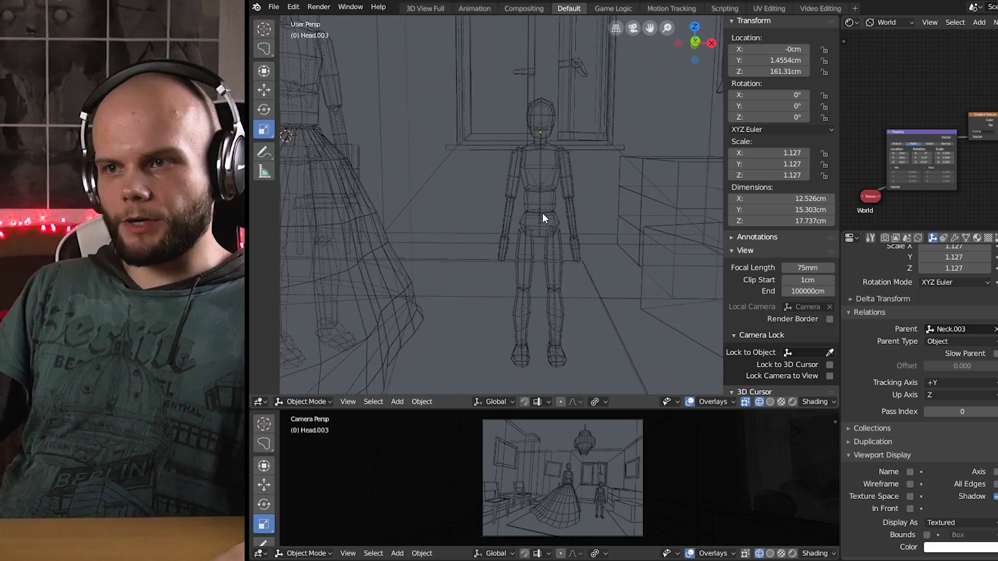
shift+middle_drag(542, 214, 510, 210)
click(503, 116)
middle_drag(522, 130, 531, 224)
click(514, 111)
scroll(530, 199, up, 3)
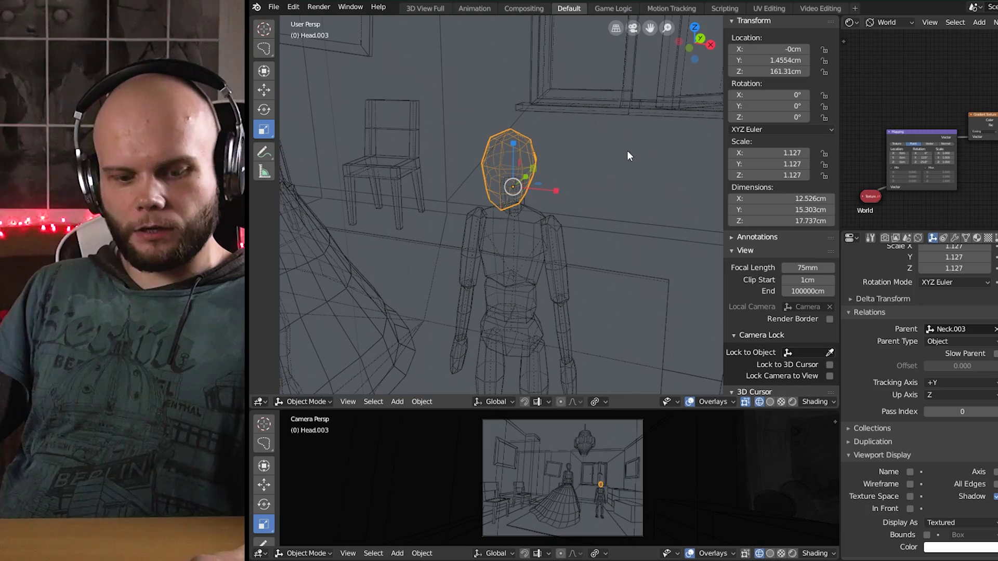
key(s)
click(643, 131)
scroll(623, 164, down, 4)
key(alt+a)
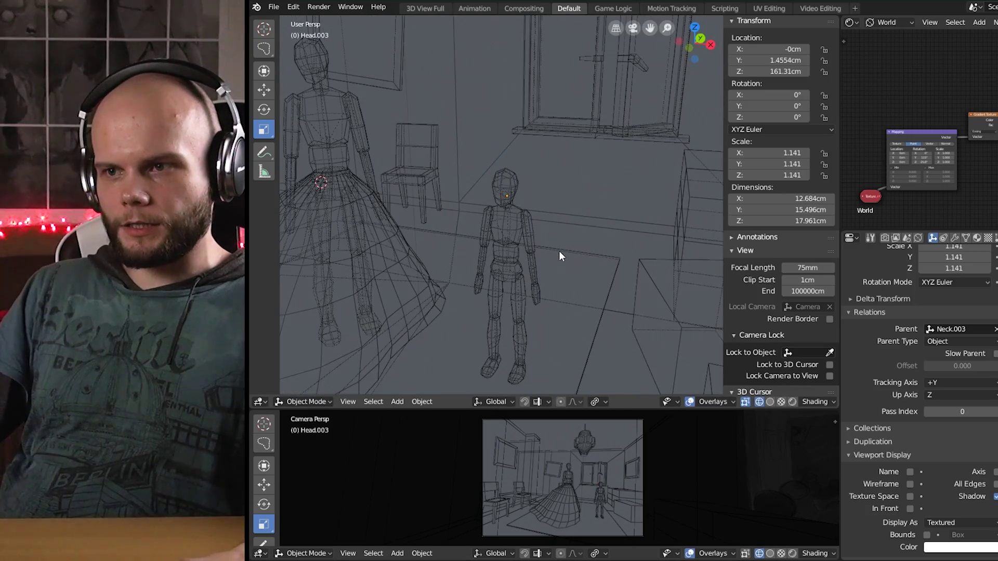
Examine where the children sit and stand in the reference sketch and compare it with the 3D room
mouse_move(559, 251)
middle_down()
mouse_move(463, 252)
mouse_move(589, 251)
mouse_move(569, 242)
mouse_move(522, 253)
mouse_move(437, 295)
mouse_move(336, 272)
mouse_move(447, 254)
mouse_move(531, 214)
mouse_move(622, 261)
mouse_move(619, 223)
mouse_move(566, 227)
mouse_move(592, 216)
mouse_move(584, 236)
mouse_move(568, 239)
mouse_move(497, 222)
mouse_move(400, 231)
middle_up()
scroll(559, 239, down, 4)
scroll(512, 223, down, 2)
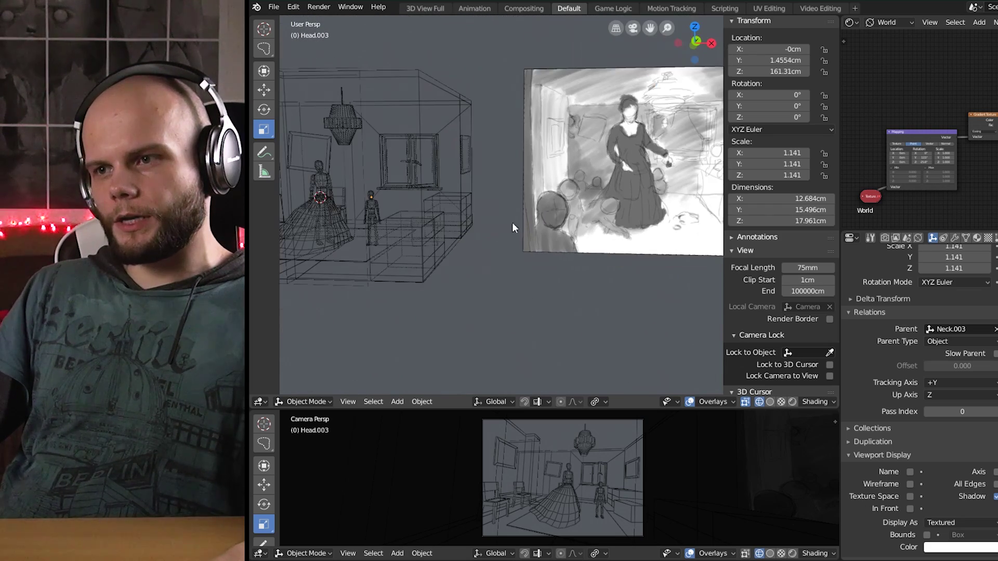
shift+middle_drag(541, 222, 468, 243)
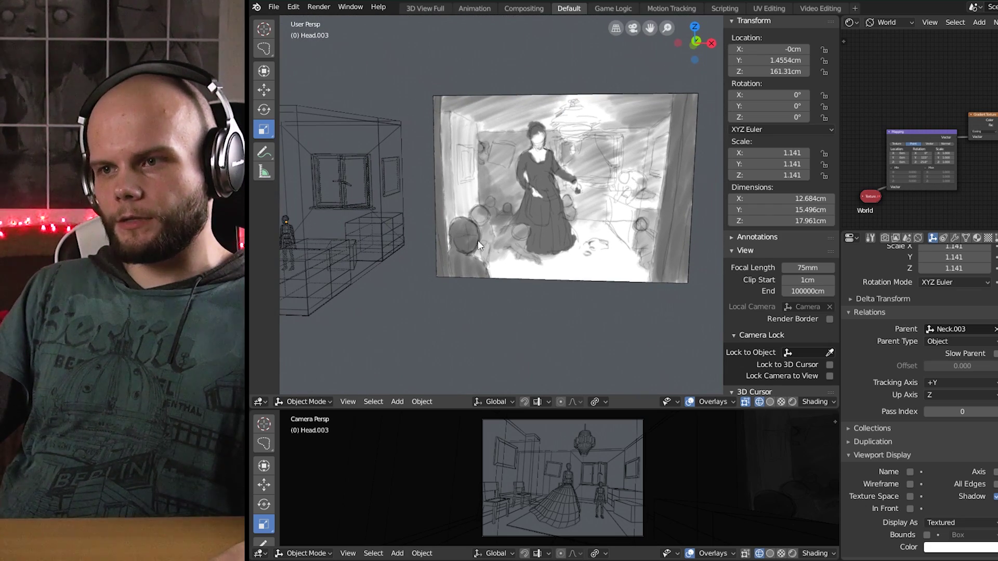
scroll(582, 227, up, 3)
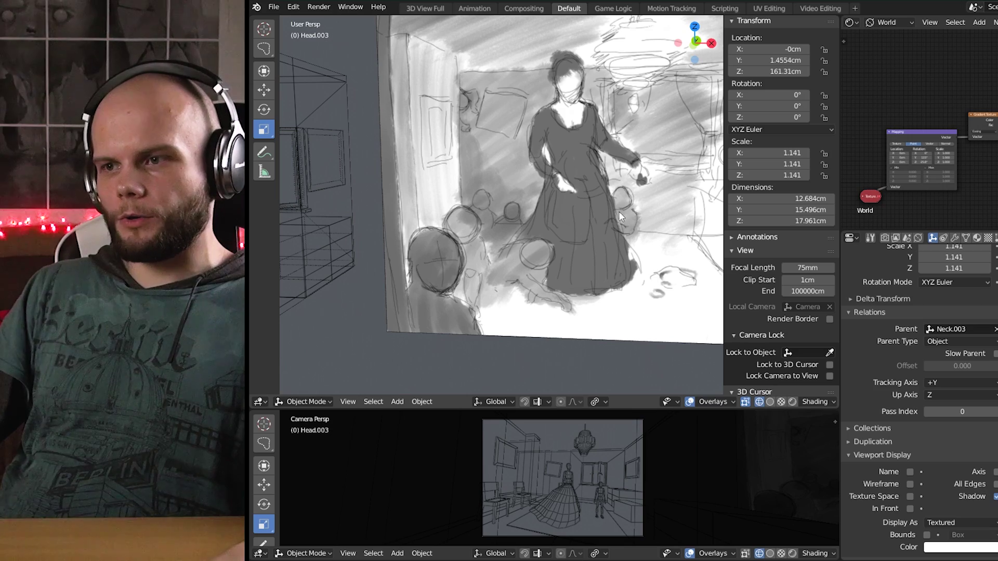
scroll(582, 204, down, 3)
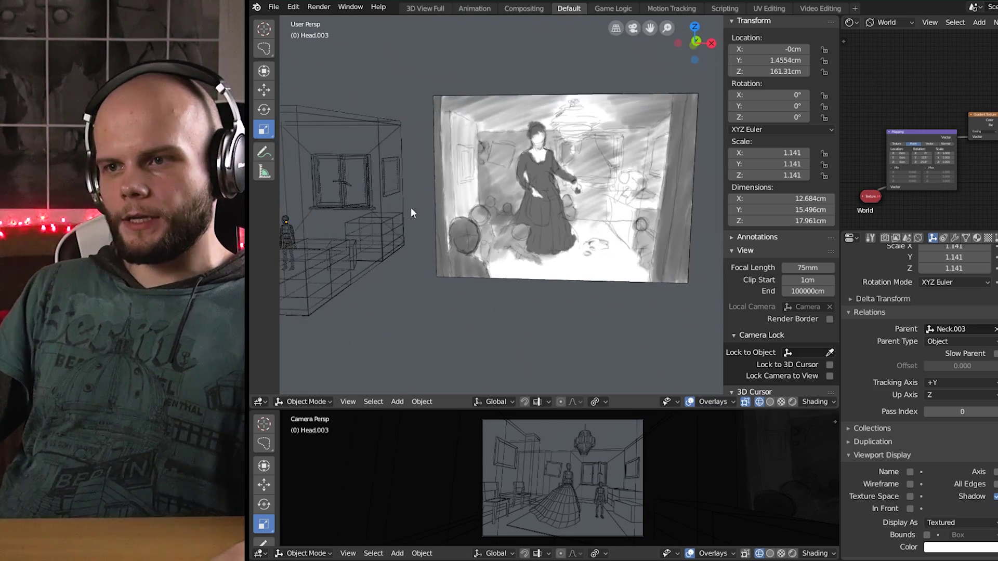
shift+middle_drag(385, 208, 522, 213)
scroll(358, 234, up, 3)
shift+middle_drag(347, 237, 542, 202)
scroll(541, 201, down, 3)
shift+middle_drag(691, 220, 504, 219)
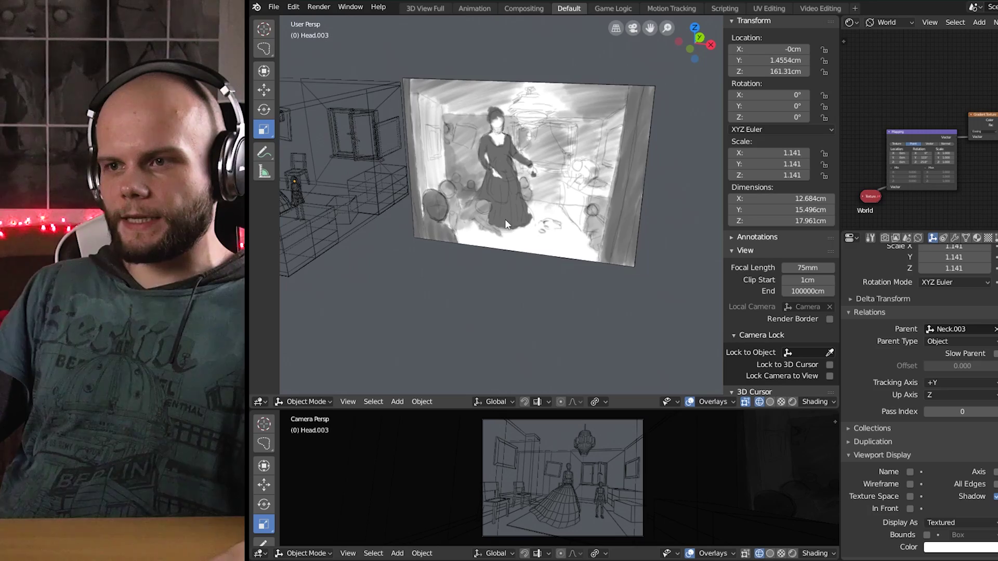
scroll(504, 219, up, 3)
middle_drag(488, 133, 510, 119)
scroll(510, 120, down, 3)
mouse_move(338, 203)
shift+middle_down()
mouse_move(596, 248)
mouse_move(574, 285)
mouse_move(578, 231)
mouse_move(599, 201)
mouse_move(494, 267)
mouse_move(576, 214)
mouse_move(527, 233)
mouse_move(436, 242)
mouse_move(557, 228)
mouse_move(537, 222)
mouse_move(439, 244)
mouse_move(515, 237)
shift+middle_up()
scroll(578, 232, up, 4)
scroll(502, 265, up, 3)
scroll(551, 227, up, 3)
scroll(582, 223, down, 3)
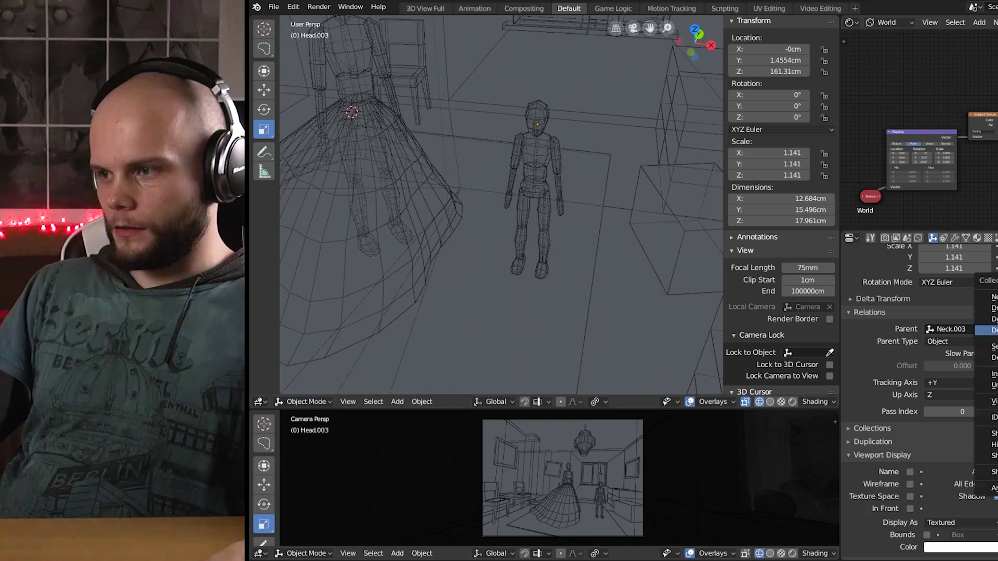
Paste a copy of the child figure for posing and show the scene in solid shading
key(ctrl+v)
middle_drag(609, 226, 594, 230)
key(alt+a)
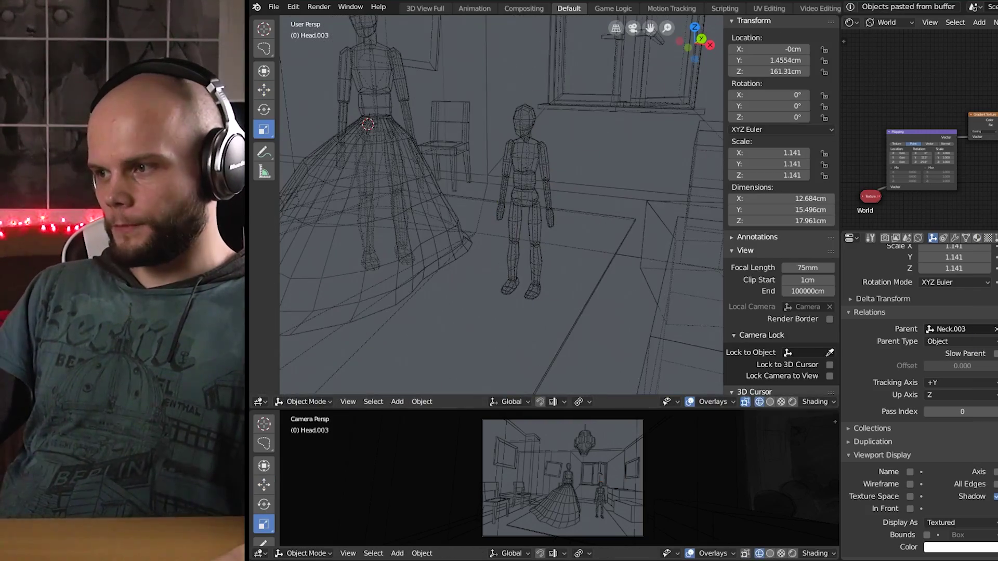
click(581, 223)
click(507, 179)
drag(508, 137, 507, 143)
key(z)
middle_drag(519, 218, 549, 220)
Bend the copied child's upper body forward and tilt its head back about 20°
scroll(549, 221, up, 2)
click(264, 110)
drag(512, 166, 520, 182)
middle_drag(549, 220, 410, 236)
click(526, 134)
middle_drag(535, 151, 572, 151)
drag(512, 146, 563, 169)
click(574, 194)
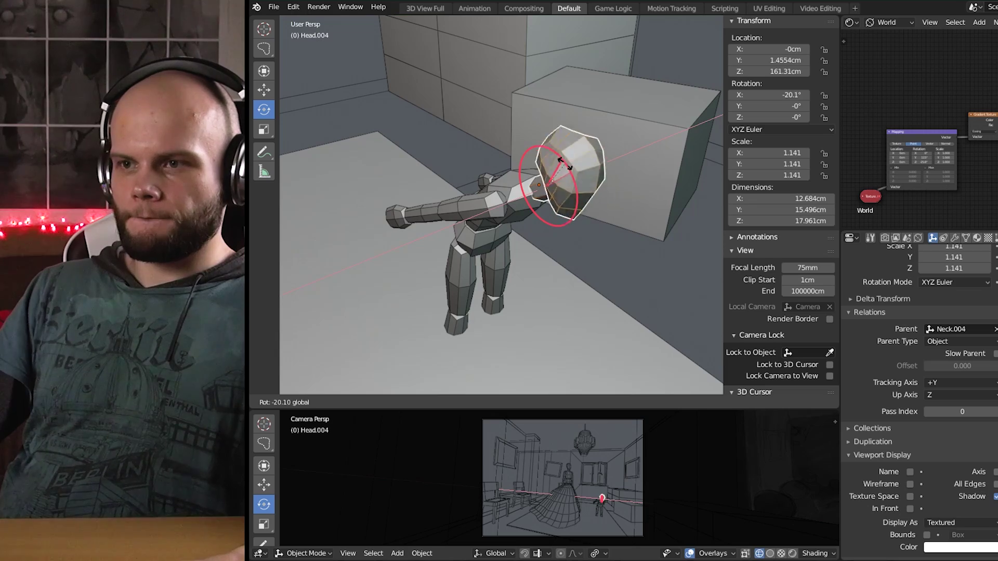
Try to rotate both of the child's thighs together
middle_drag(601, 265, 582, 218)
click(481, 237)
shift+click(524, 234)
drag(496, 157, 484, 107)
key(ctrl+z)
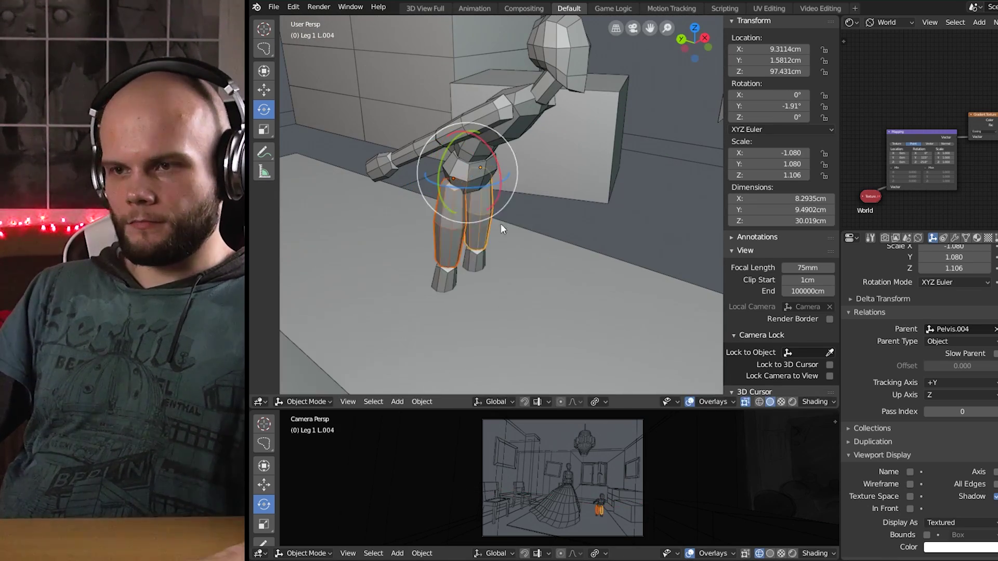
Swing the child's left thigh forward and fold the right lower leg back into a kneeling position
click(492, 221)
drag(509, 160, 498, 99)
click(449, 289)
drag(474, 230, 486, 280)
click(574, 273)
key(a)
mouse_move(587, 248)
middle_down()
mouse_move(606, 238)
mouse_move(587, 243)
middle_up()
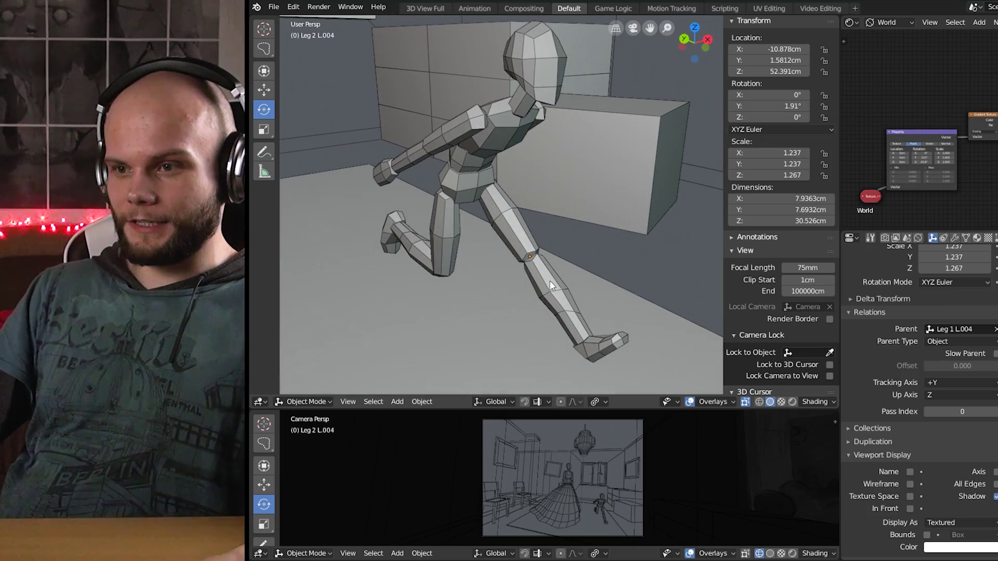
Raise the child's left thigh, bend that knee to plant the foot, and lower the pelvis towards the floor
click(511, 231)
middle_drag(511, 230, 524, 226)
drag(507, 182, 498, 147)
middle_drag(498, 156, 572, 172)
drag(512, 182, 511, 161)
middle_drag(520, 281, 519, 251)
click(491, 159)
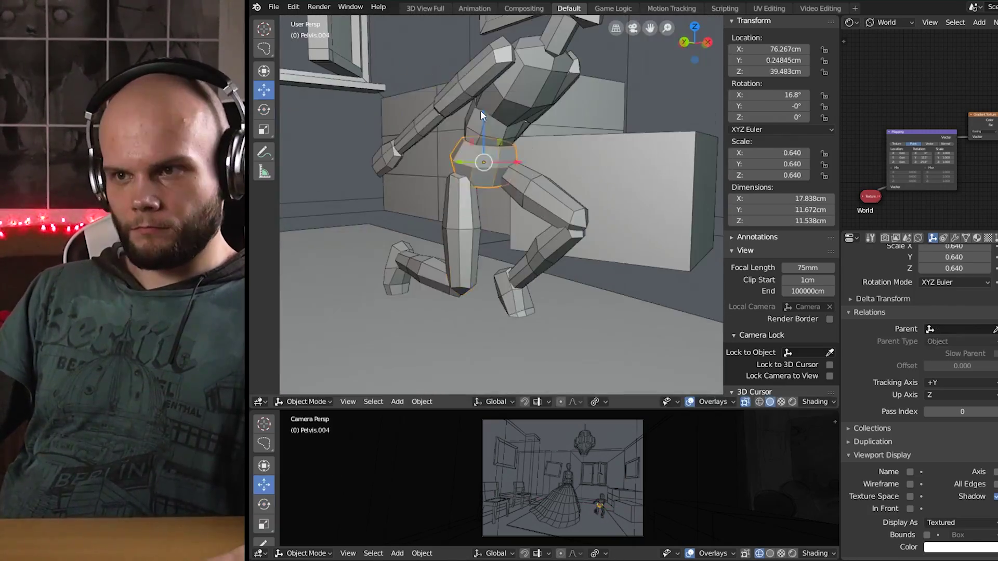
Rotate the child's arms downward and bend the right forearm forward by about 42°
click(574, 244)
drag(618, 202, 588, 235)
middle_drag(587, 244, 468, 228)
drag(512, 182, 499, 151)
click(486, 312)
drag(494, 286, 488, 260)
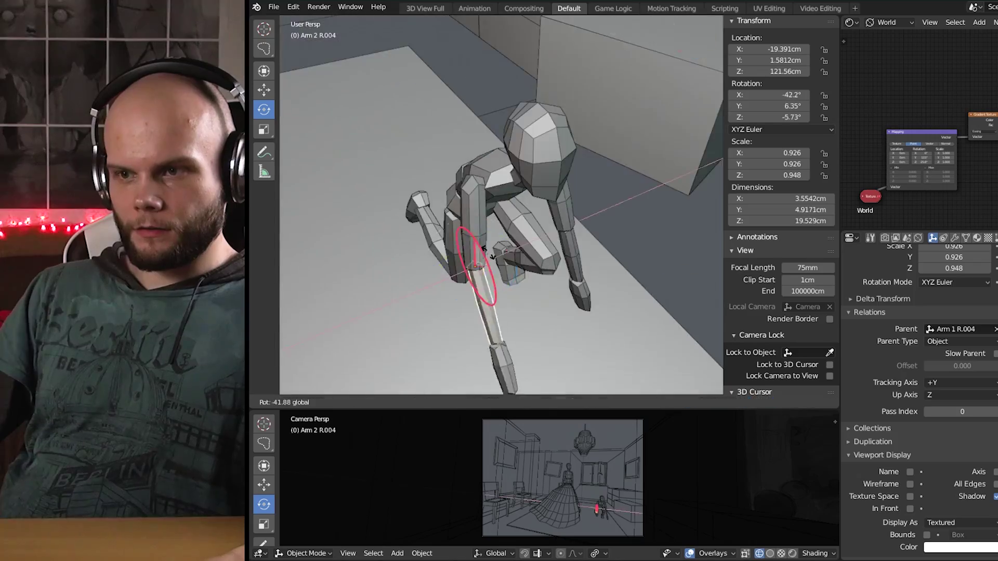
Refine the rotation of the child's arms and forearms so the hands reach down in front of the body
middle_drag(489, 260, 561, 239)
drag(519, 88, 556, 93)
click(478, 174)
middle_drag(556, 92, 550, 249)
click(552, 299)
drag(569, 263, 551, 281)
middle_drag(551, 281, 587, 228)
click(572, 276)
drag(597, 182, 585, 167)
Fine-tune the rotation of the child's bent left leg, turning the thigh about its local axis
middle_drag(585, 166, 499, 156)
drag(540, 104, 551, 143)
middle_drag(551, 143, 571, 208)
drag(584, 200, 572, 206)
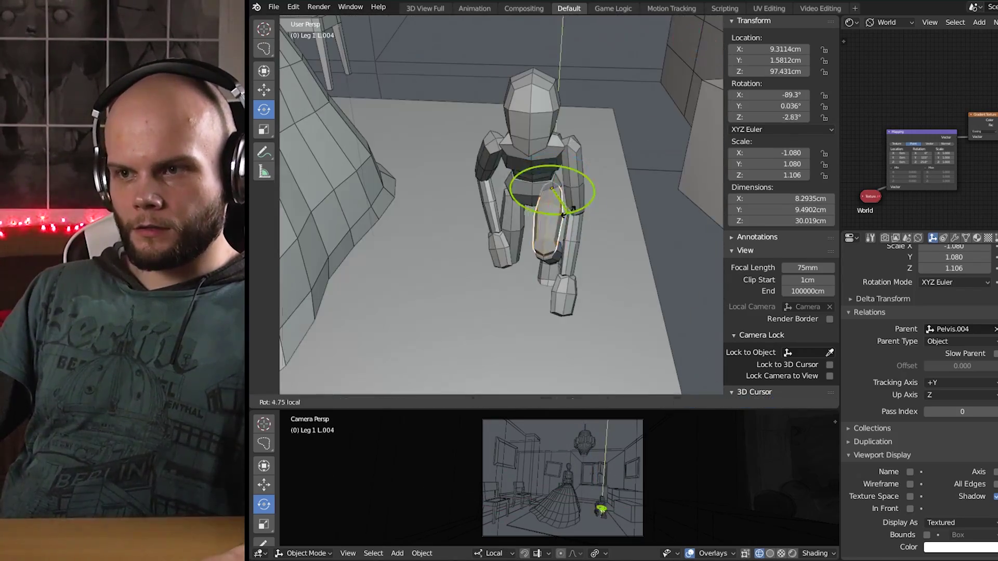
click(580, 276)
drag(615, 252, 606, 265)
middle_drag(606, 265, 566, 250)
drag(583, 239, 593, 243)
middle_drag(592, 242, 499, 224)
Adjust the crouching child's limb rotations and fold the right lower leg to about 127° on X
click(448, 271)
shift+click(494, 187)
drag(492, 174, 487, 138)
middle_drag(485, 133, 544, 172)
click(543, 177)
click(460, 214)
middle_drag(460, 213, 582, 208)
click(483, 260)
click(582, 174)
drag(585, 132, 584, 143)
click(640, 219)
key(r)
drag(675, 156, 684, 169)
Rotate the crouching child's neck and head, turning them sideways about the Z axis
middle_drag(546, 192, 621, 271)
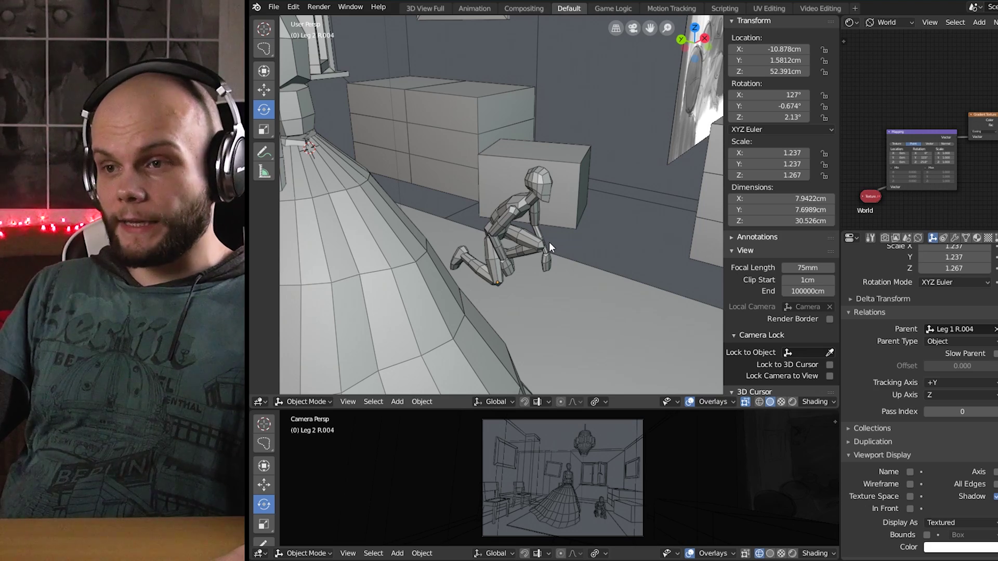
scroll(494, 250, up, 3)
click(460, 236)
middle_drag(523, 256, 619, 213)
drag(516, 236, 619, 270)
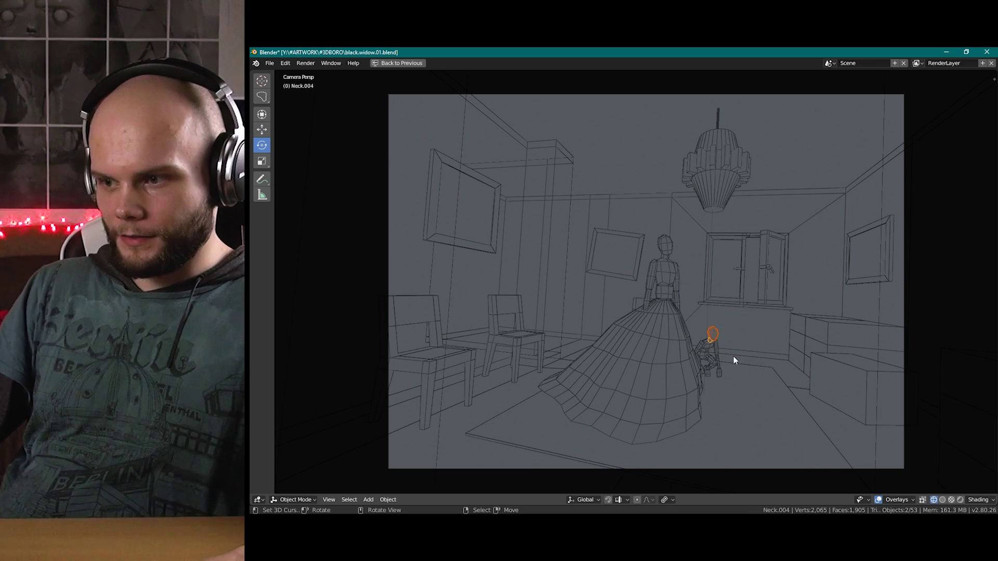
key(r)
key(z)
click(753, 341)
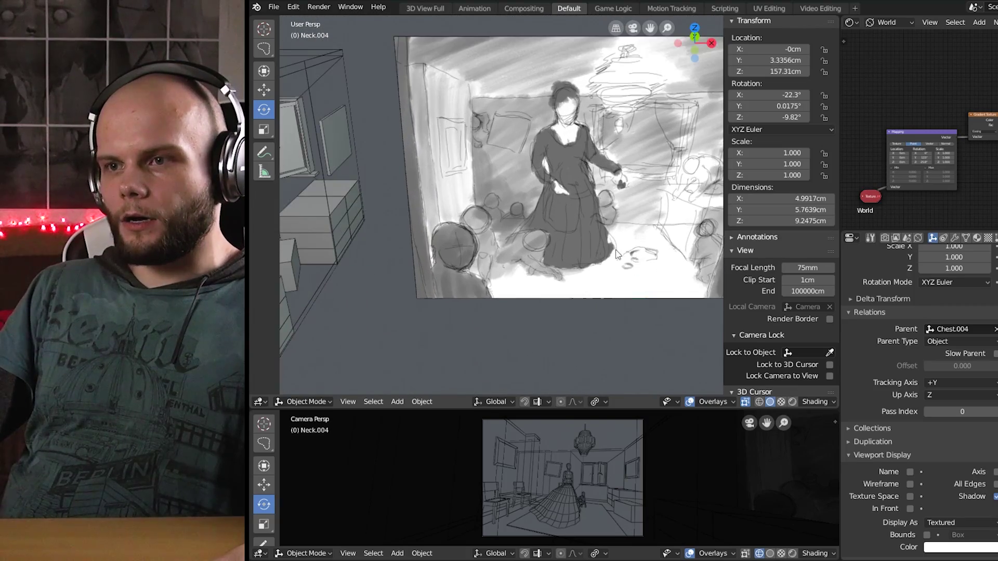
Preview the composition through the camera in rendered shading
middle_drag(590, 245, 551, 273)
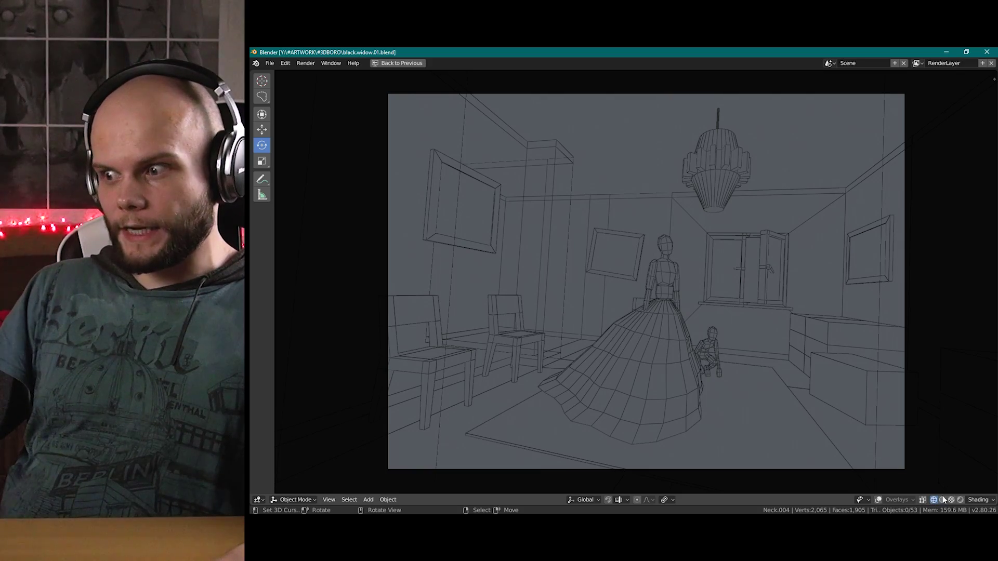
click(960, 500)
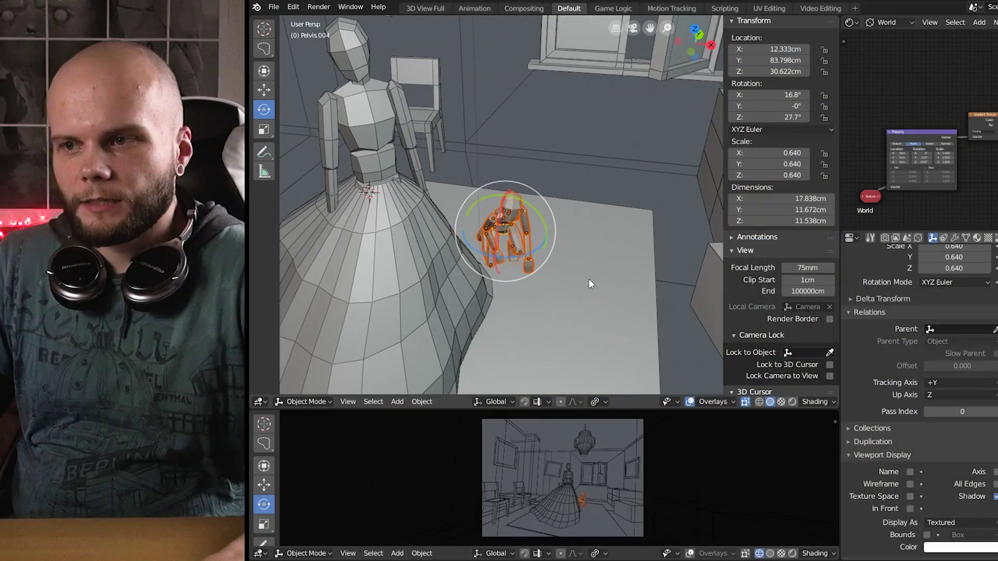
Duplicate the crouching child, move the copy 140 cm along X and raise it along Z above the cabinets
middle_drag(588, 278, 624, 279)
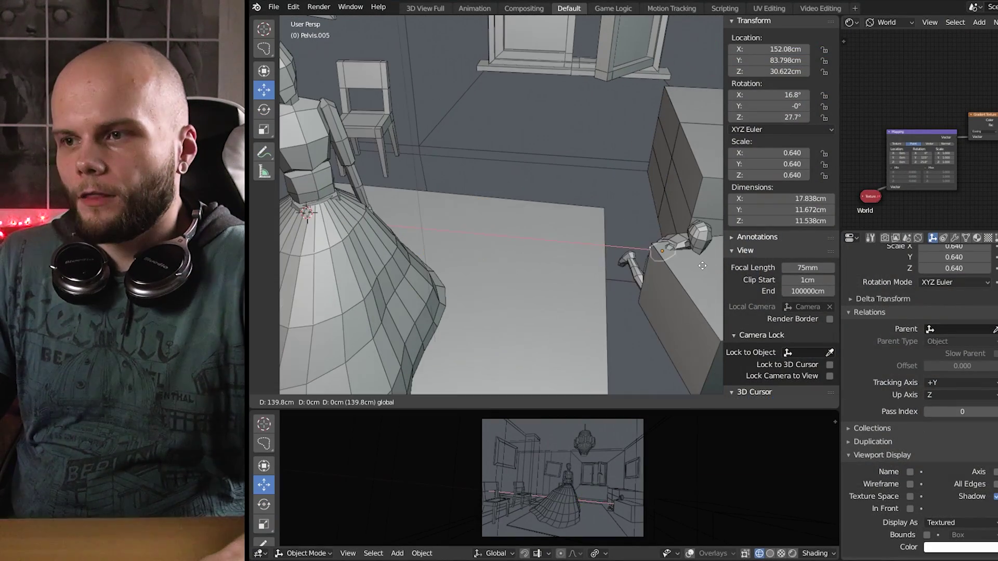
drag(705, 265, 702, 265)
middle_drag(540, 316, 485, 329)
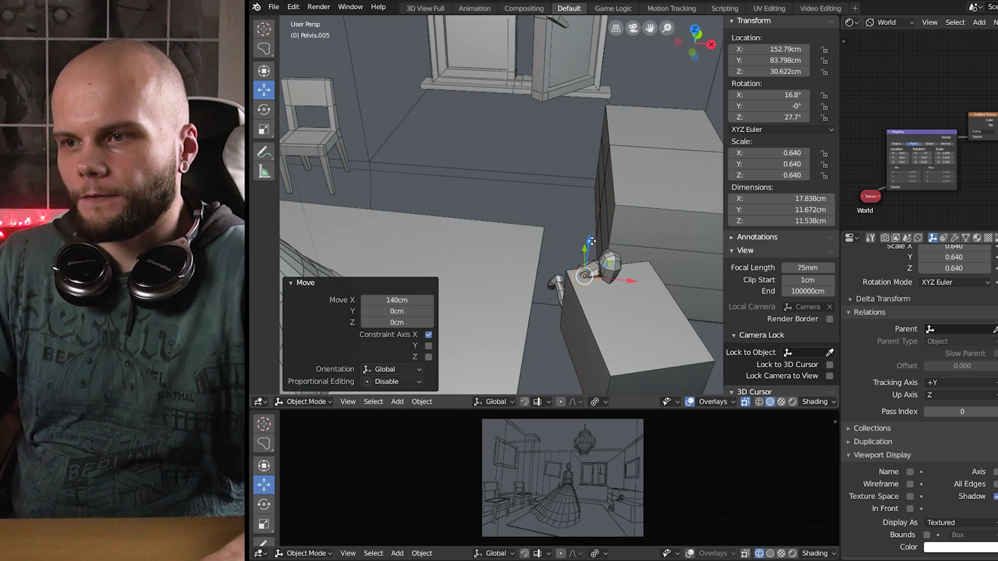
drag(591, 240, 608, 117)
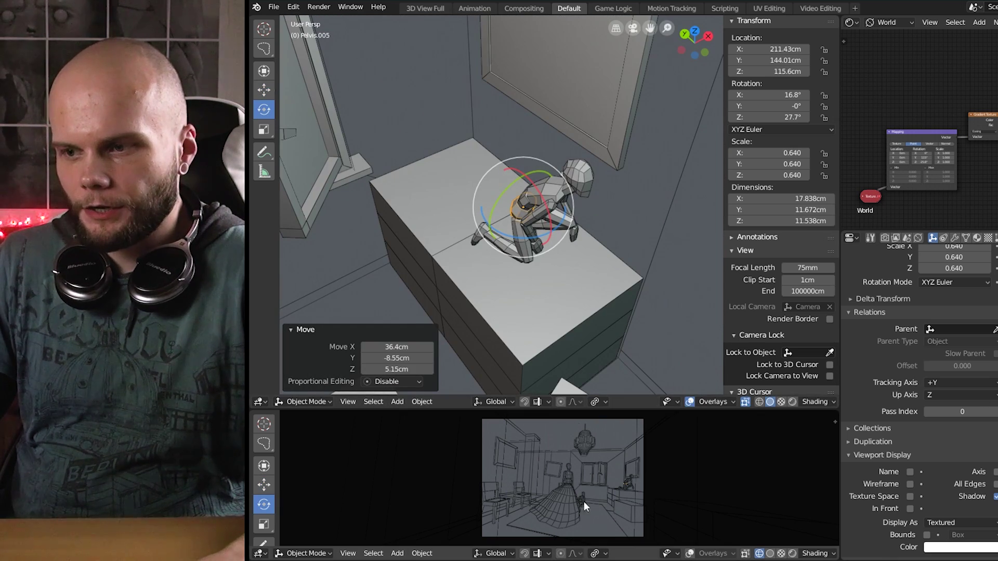
Rotate the copied child about -73° around Z and move it along the cabinet top to about X 206 cm, Y 161 cm
drag(530, 239, 463, 231)
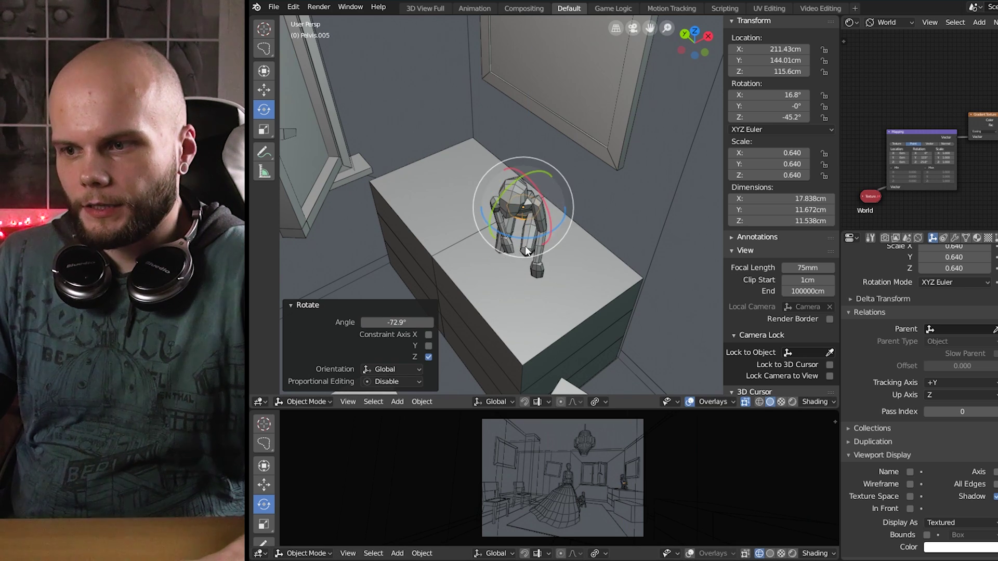
middle_drag(525, 246, 597, 266)
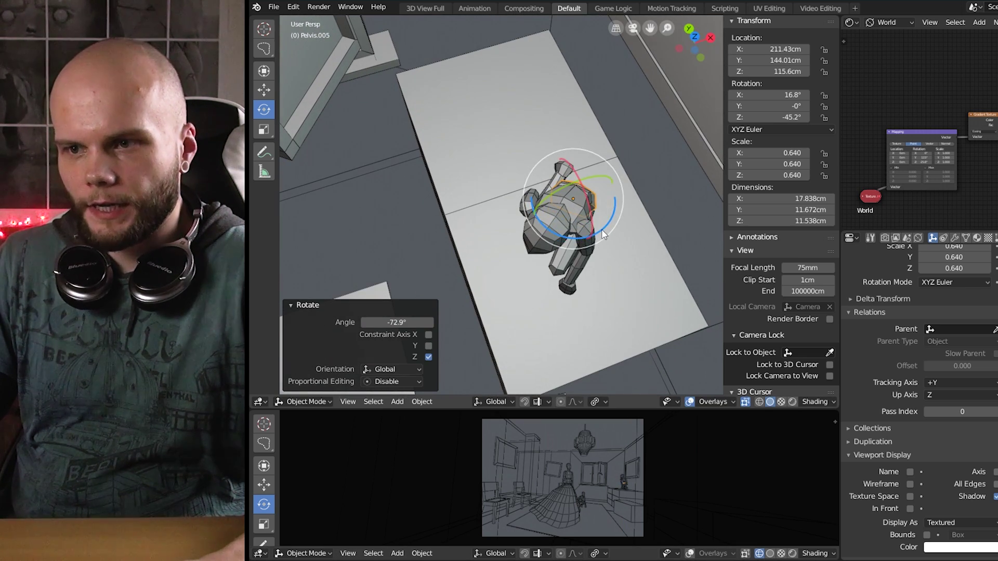
key(space)
click(597, 215)
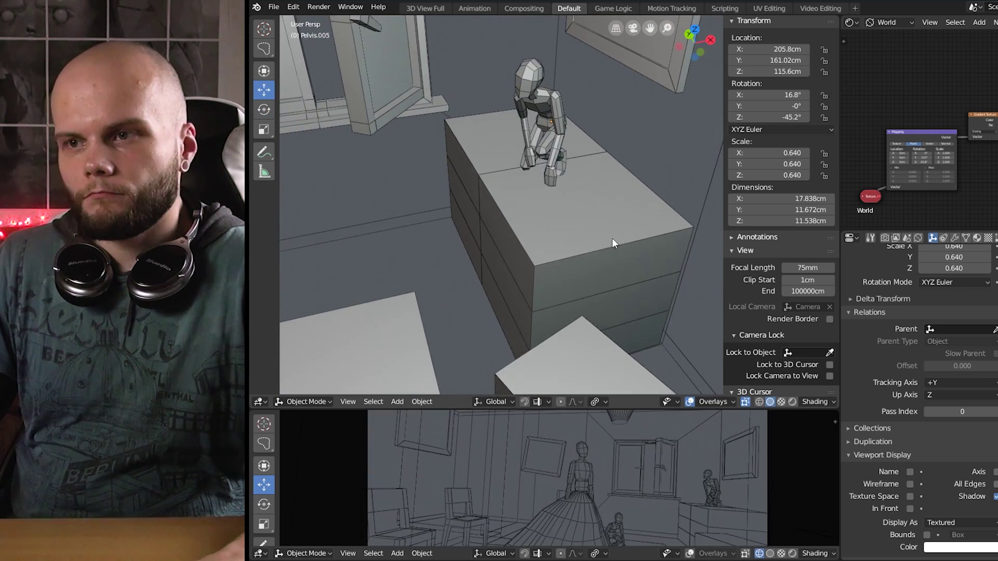
Select all the drawer-front faces of the cabinet under the child and move them about 16.8 cm along X
middle_drag(613, 239, 540, 244)
click(541, 240)
key(Tab)
key(3)
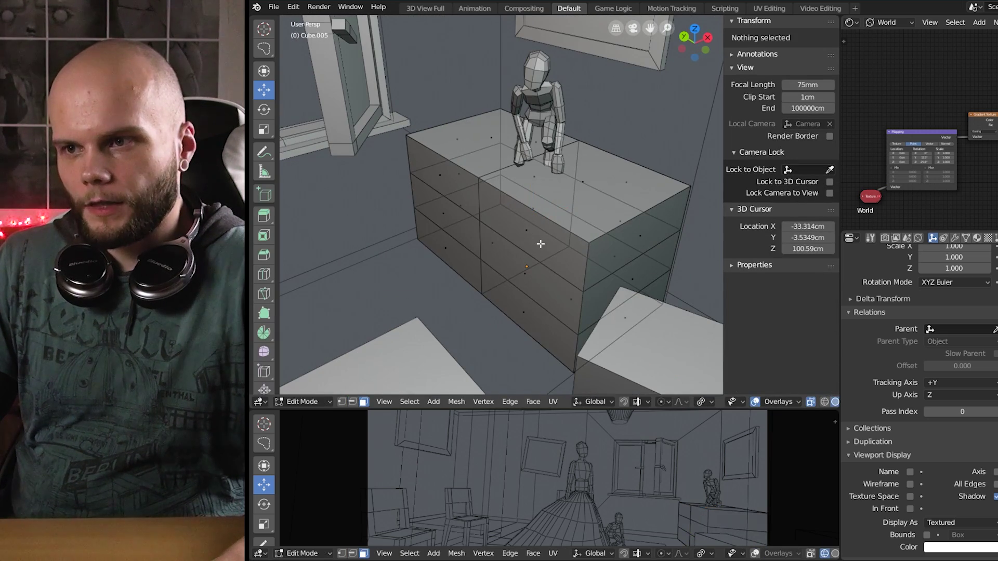
click(540, 244)
shift+click(529, 288)
shift+click(532, 327)
shift+click(435, 246)
shift+click(442, 213)
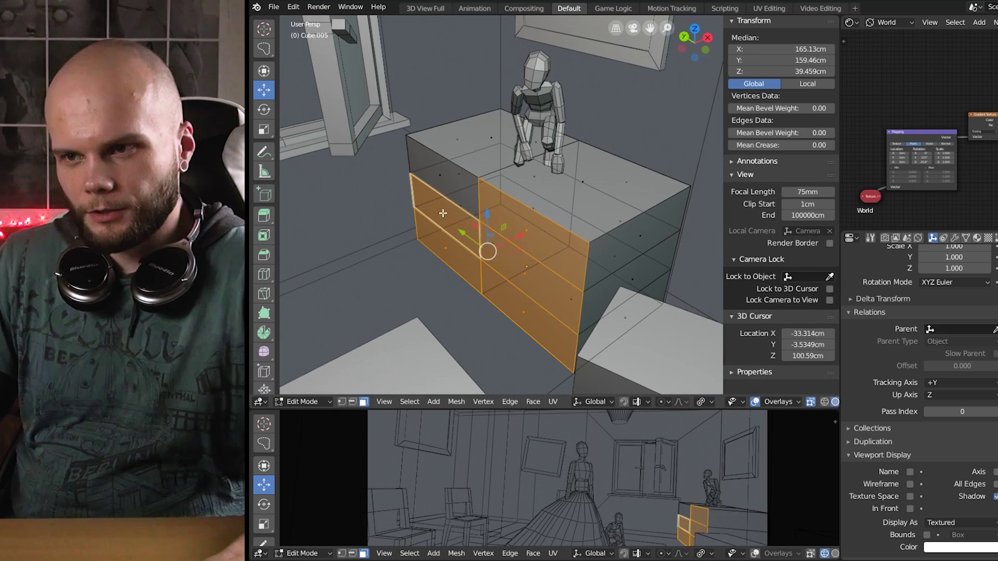
shift+click(443, 191)
middle_drag(443, 192, 506, 219)
drag(524, 227, 551, 228)
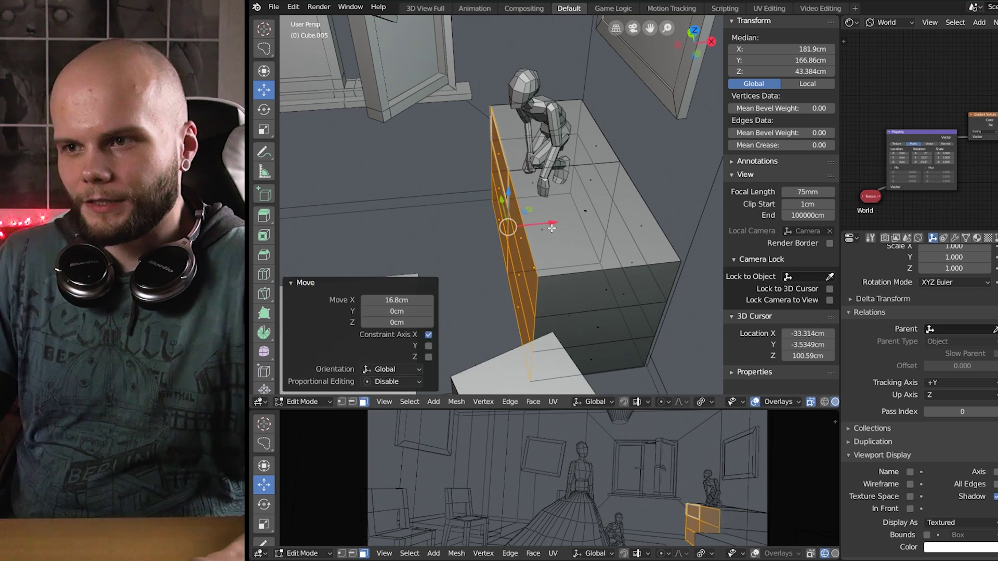
key(alt+a)
key(Tab)
Shift the child on the cabinet to about Y 130 cm and move the picture above it to about Y 160.5 cm, Z 205 cm
middle_drag(586, 231, 604, 192)
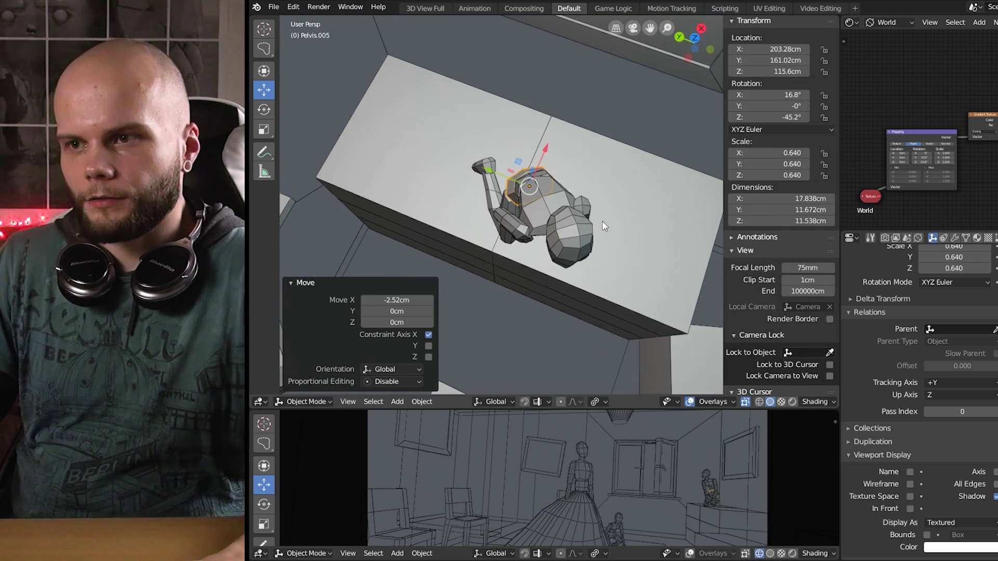
key(r)
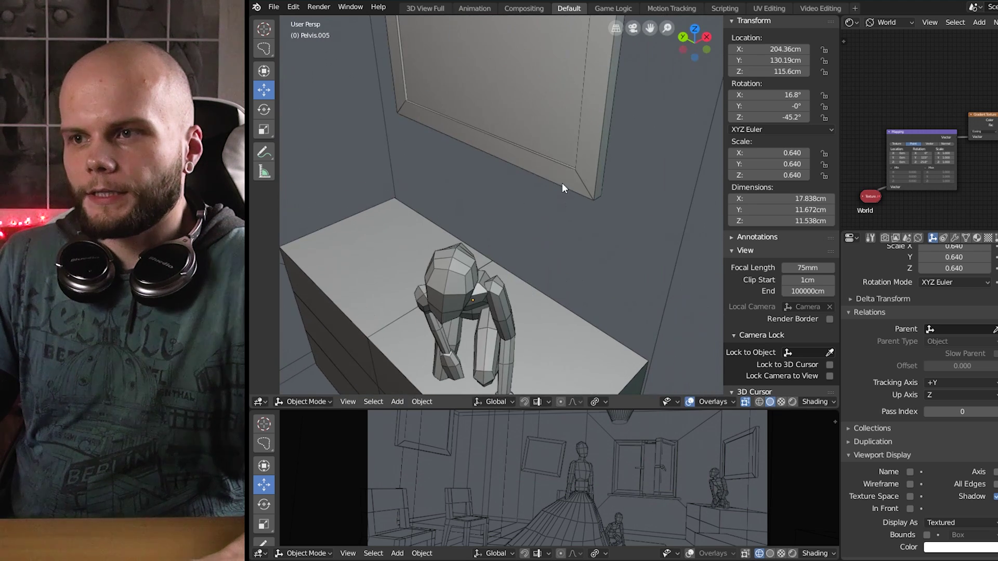
click(579, 165)
scroll(576, 142, down, 2)
middle_drag(578, 165, 552, 146)
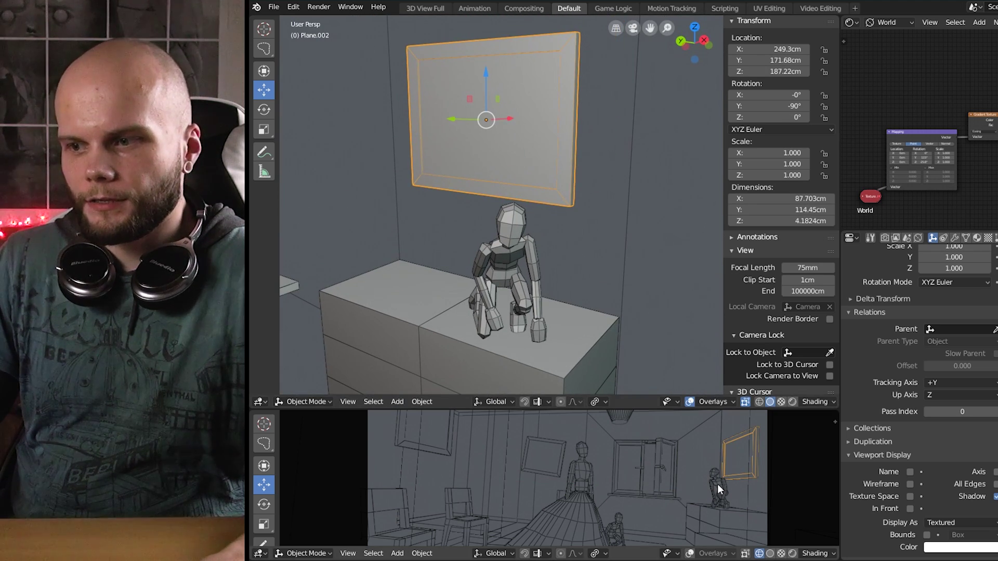
key(g)
key(z)
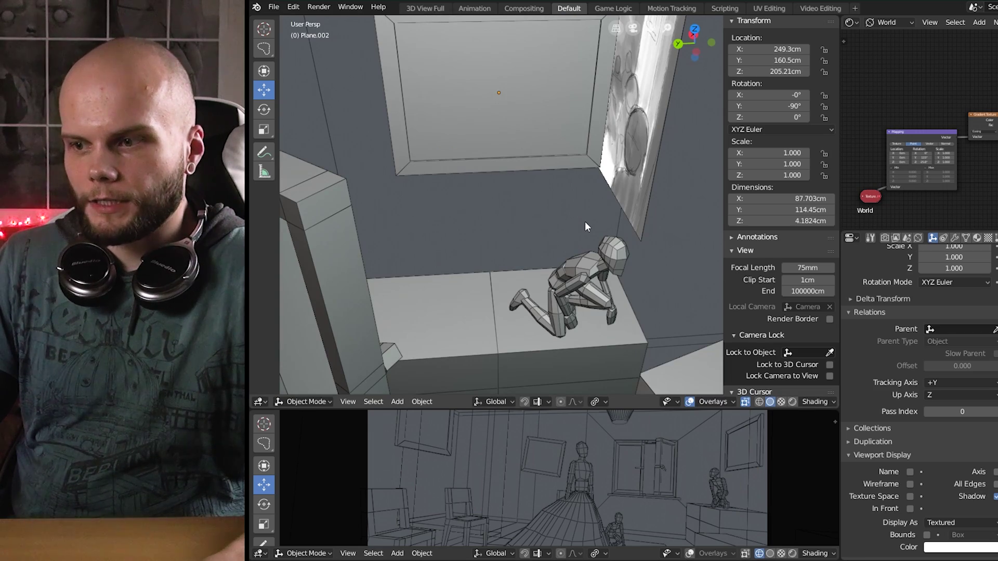
Review the room from several angles and through the rendered camera view, ending back in solid shading
middle_drag(585, 221, 592, 181)
middle_drag(518, 257, 576, 261)
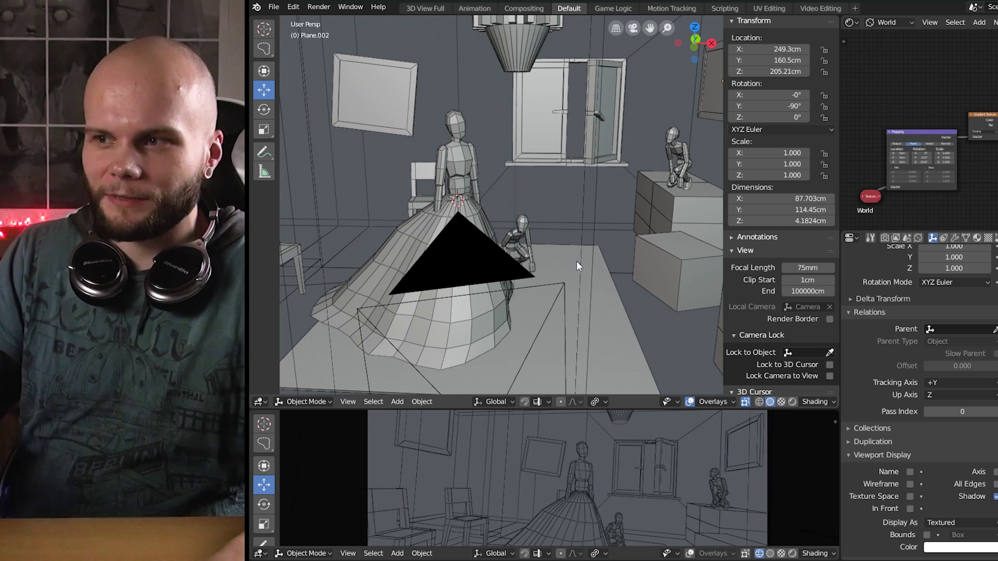
middle_drag(507, 214, 530, 225)
scroll(488, 242, down, 4)
scroll(546, 215, up, 4)
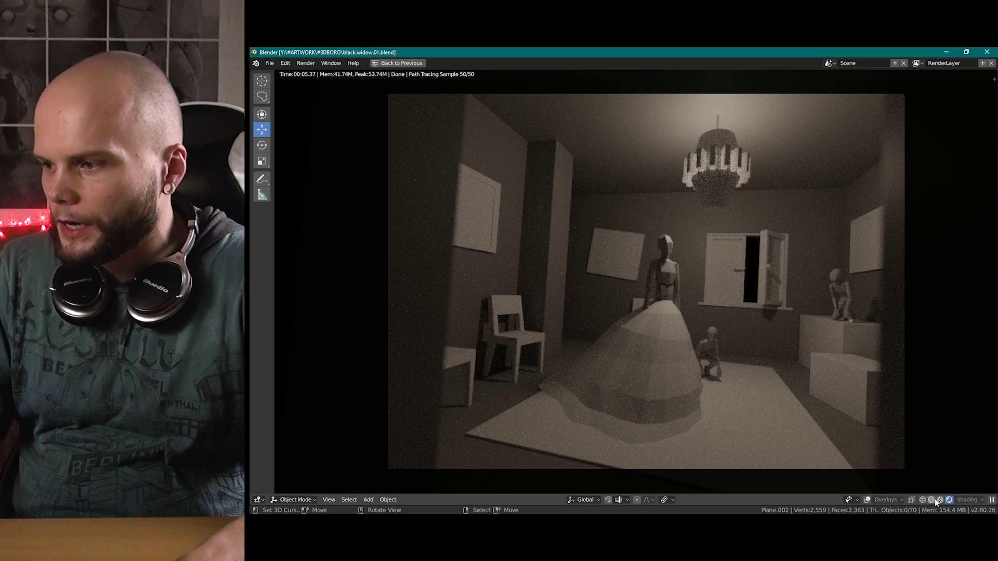
click(931, 499)
key(ctrl+alt+space)
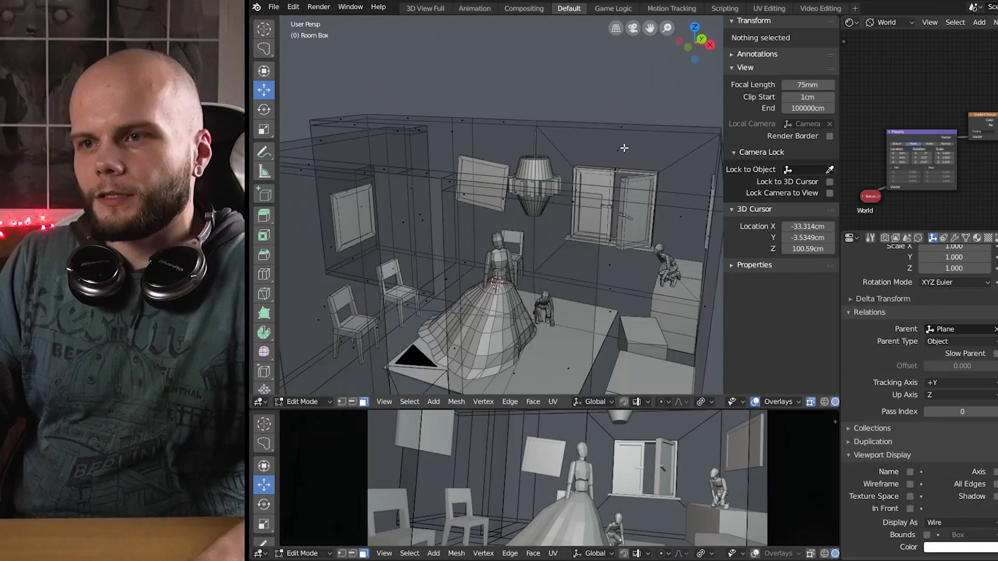
Select the room box's ceiling face, grow the selection to the adjoining faces and raise it about 20 cm along Z
middle_drag(624, 152, 589, 168)
click(442, 140)
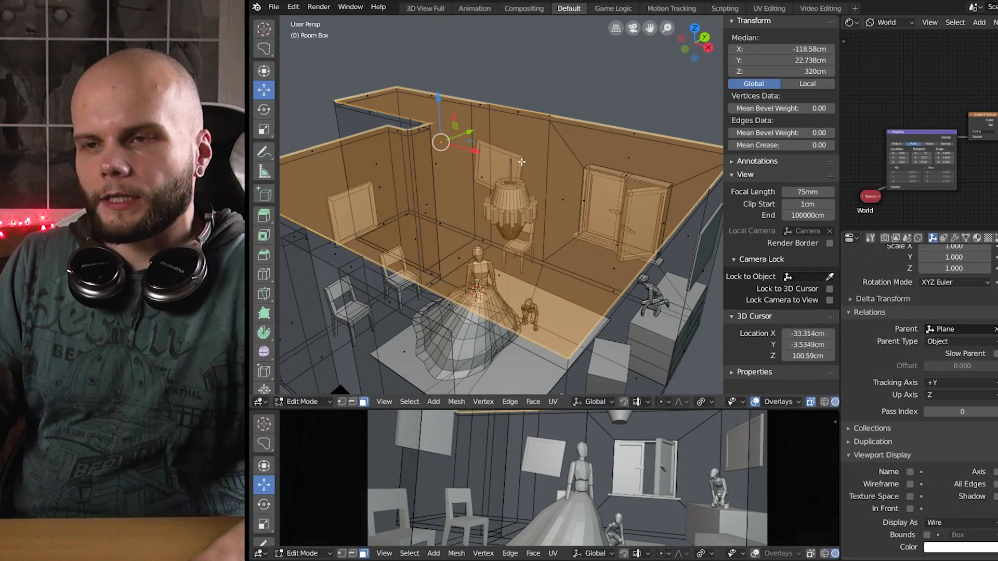
middle_drag(501, 175, 541, 153)
middle_drag(644, 178, 626, 194)
key(ctrl+KP_Add)
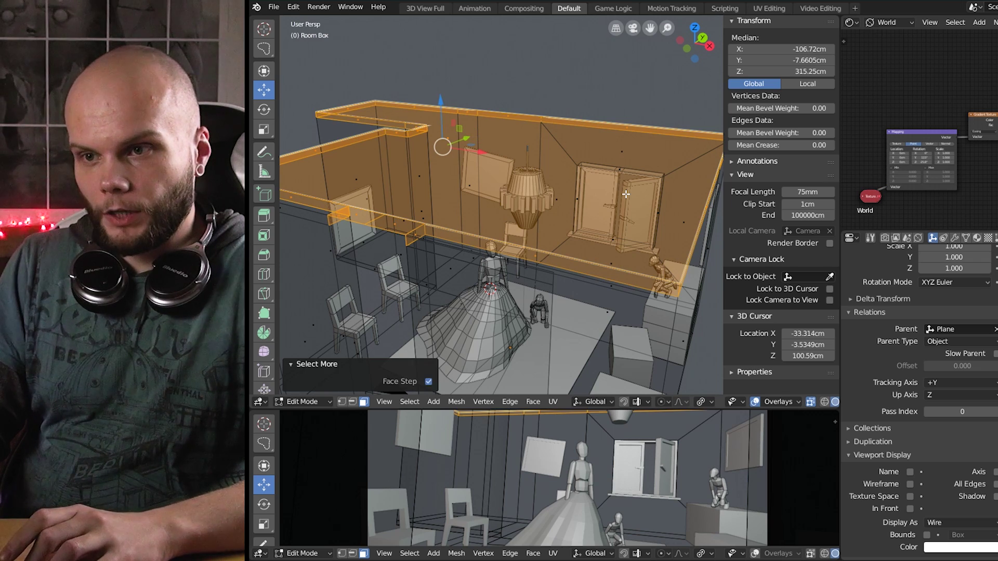
middle_drag(497, 223, 534, 252)
drag(457, 136, 467, 117)
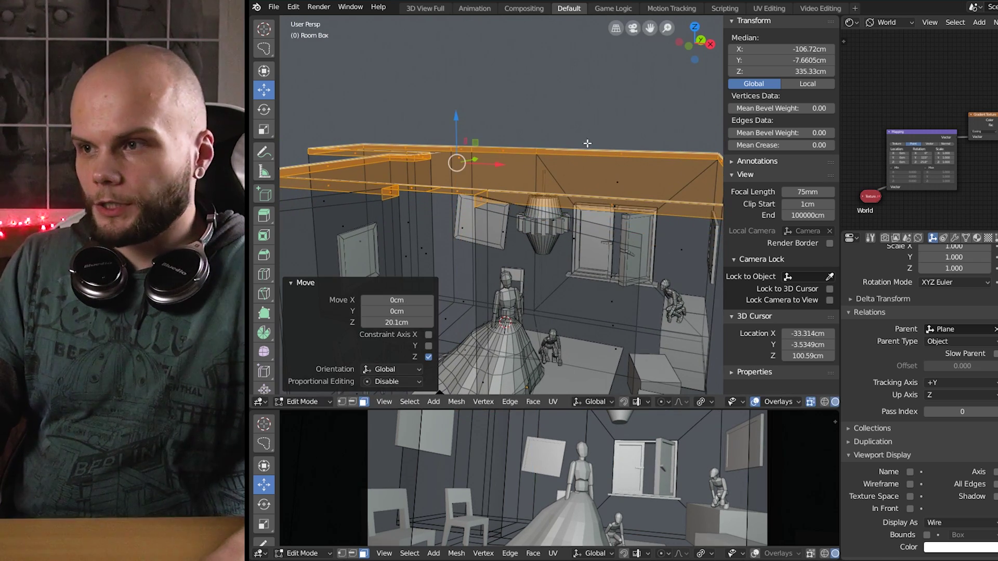
Set the selected ceiling faces' median Z to 400 cm in local coordinates
click(810, 85)
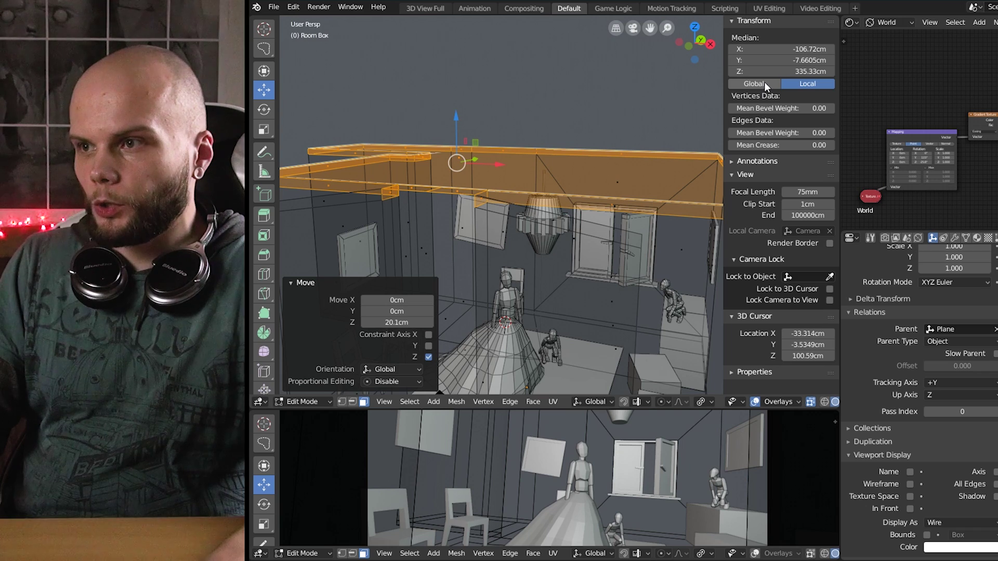
click(808, 71)
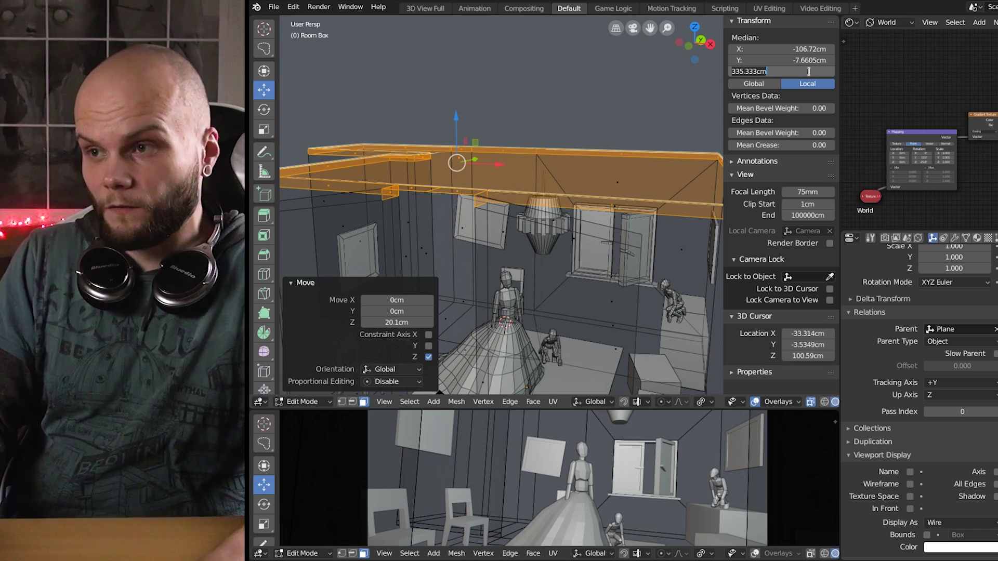
text(400)
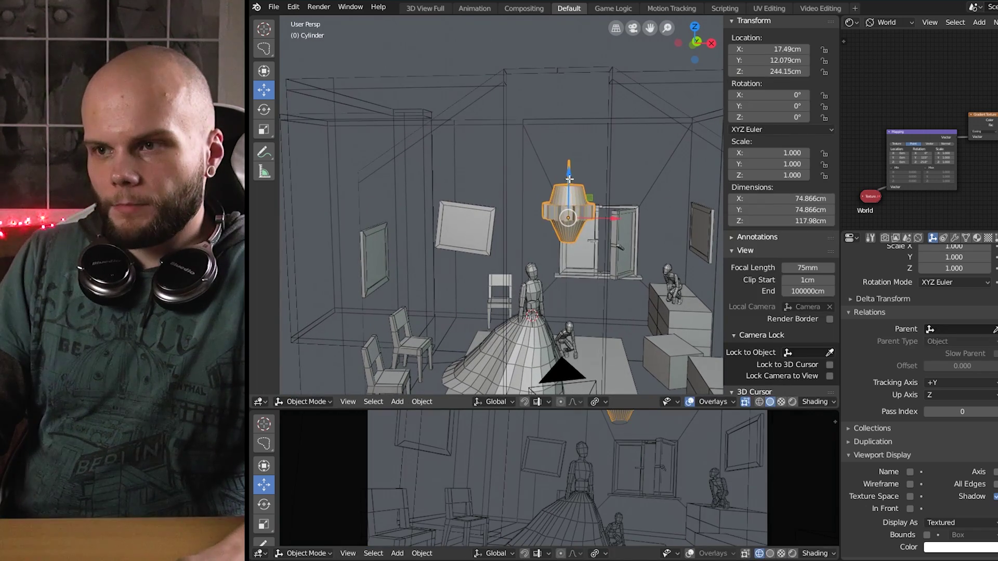
Extend the chandelier's cord by moving its upper end up along Z toward the raised ceiling
key(Tab)
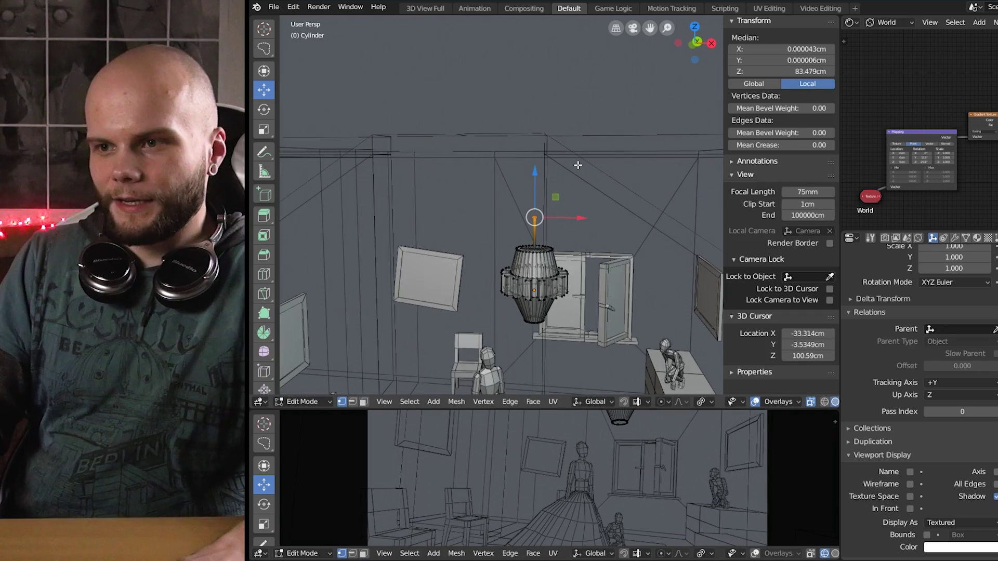
middle_drag(578, 165, 563, 173)
drag(539, 175, 554, 104)
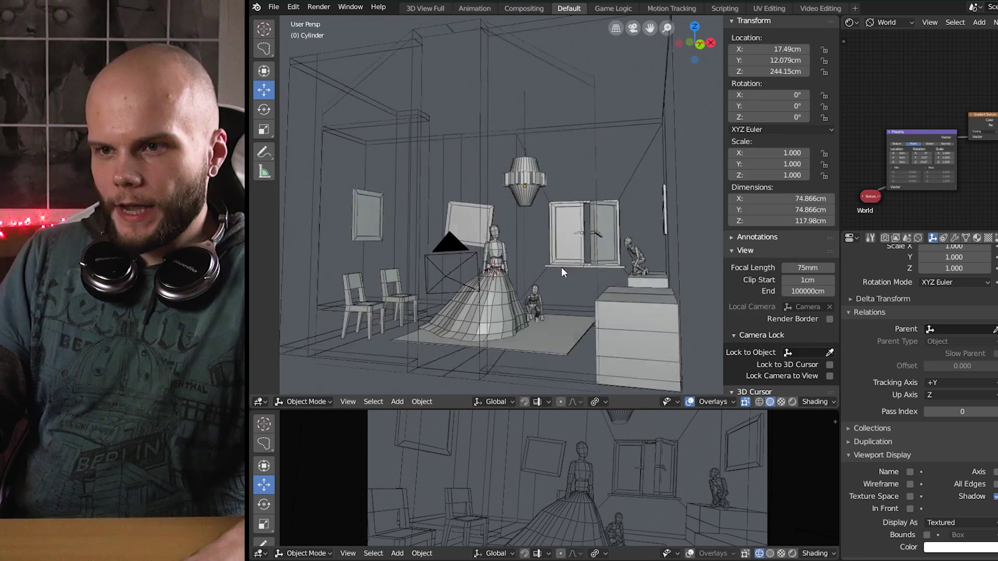
Preview the taller room through the camera in rendered shading and return the camera view to a zoomed-out wireframe
middle_drag(562, 267, 567, 272)
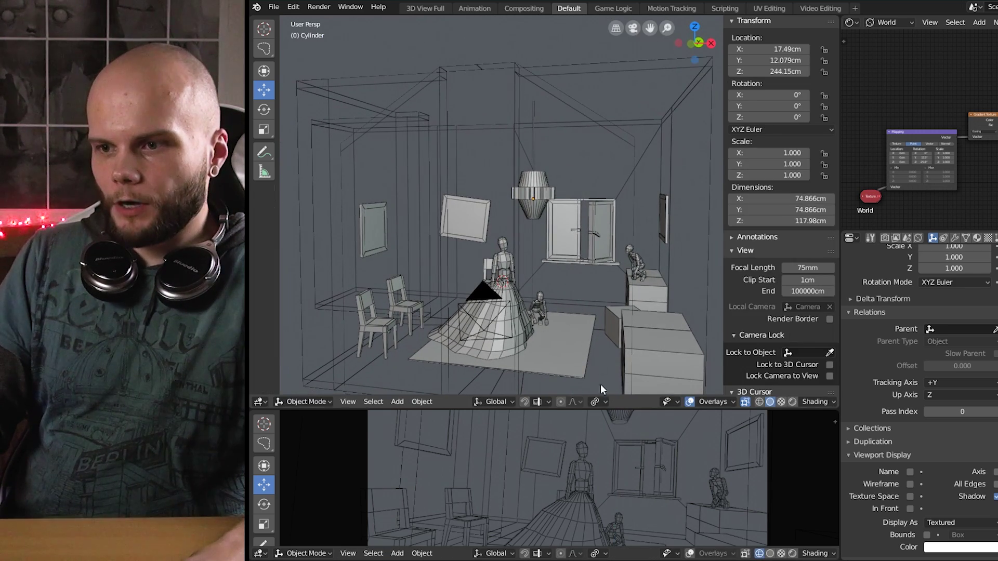
scroll(608, 437, down, 3)
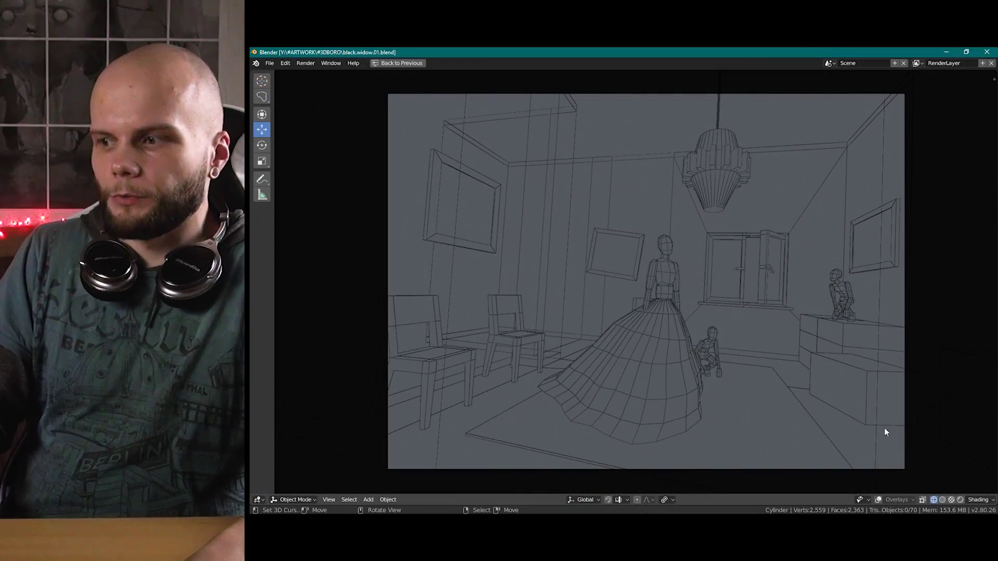
click(960, 499)
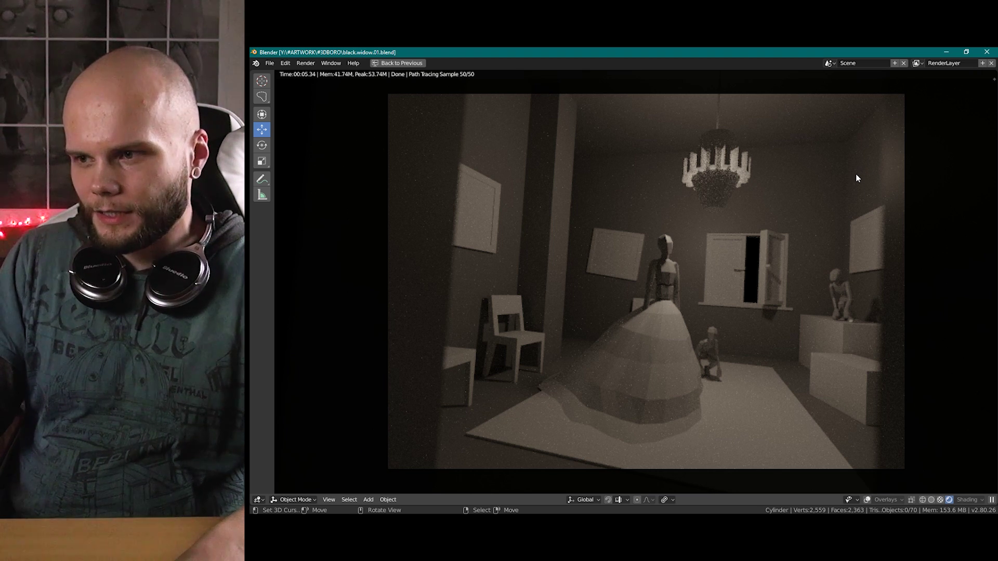
click(934, 500)
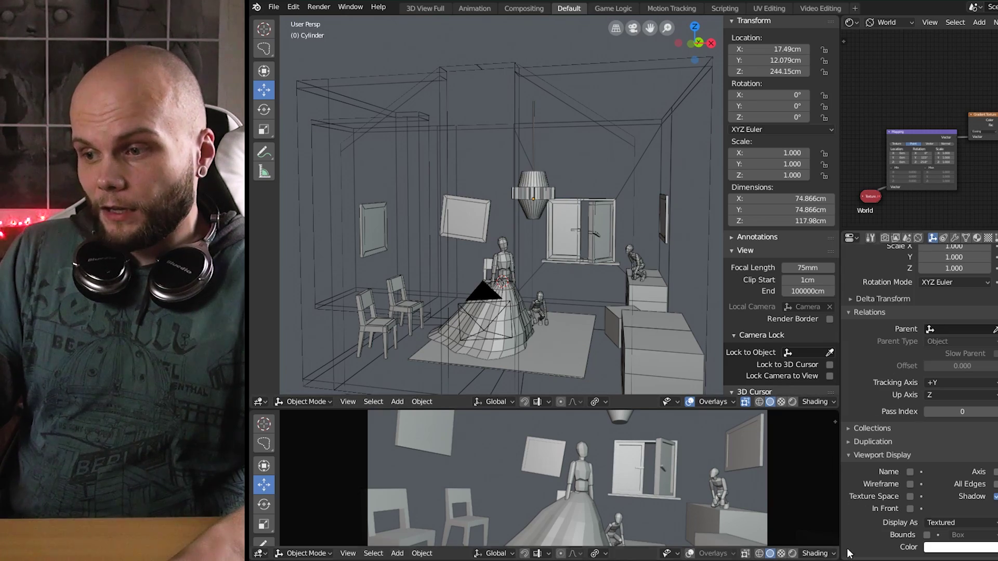
click(759, 553)
mouse_move(593, 213)
middle_down()
mouse_move(573, 228)
mouse_move(612, 208)
middle_up()
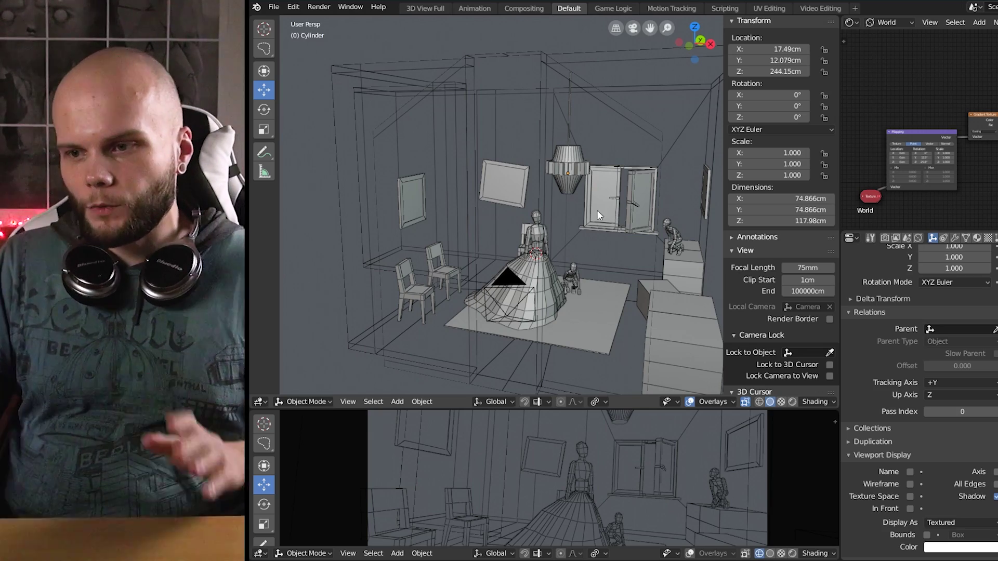
scroll(588, 480, down, 6)
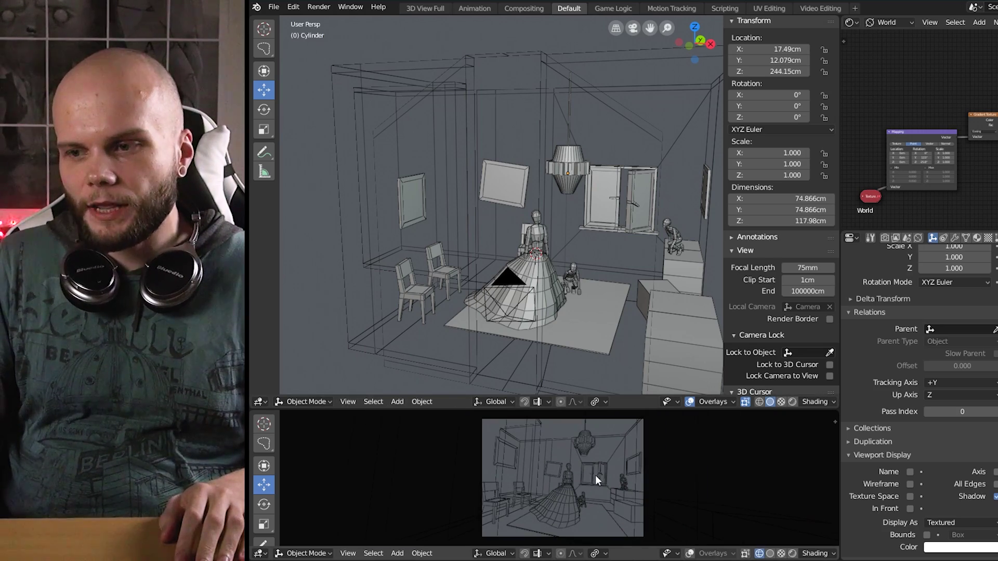